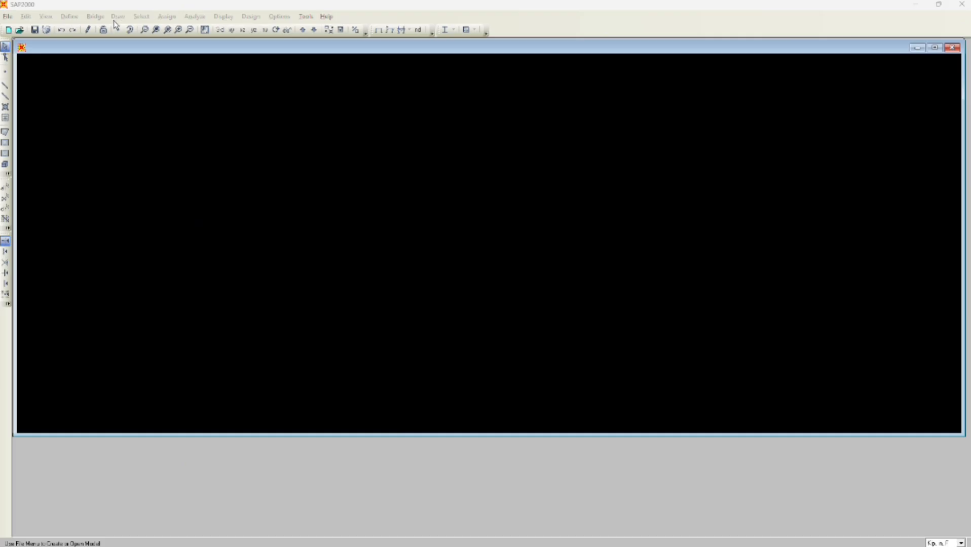
# Start a new model in KN, m, C units using the 3D Frames template
pyautogui.click(7, 17)
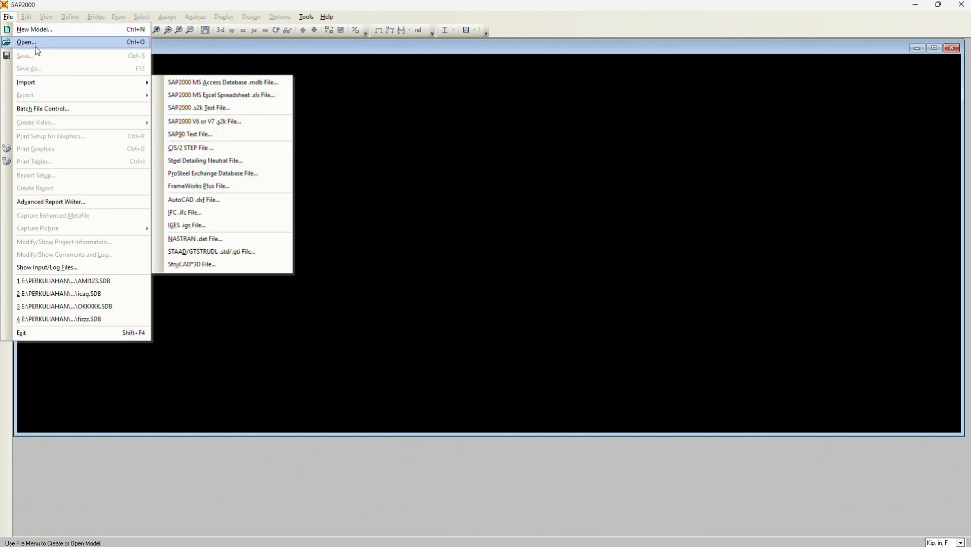
pyautogui.click(46, 29)
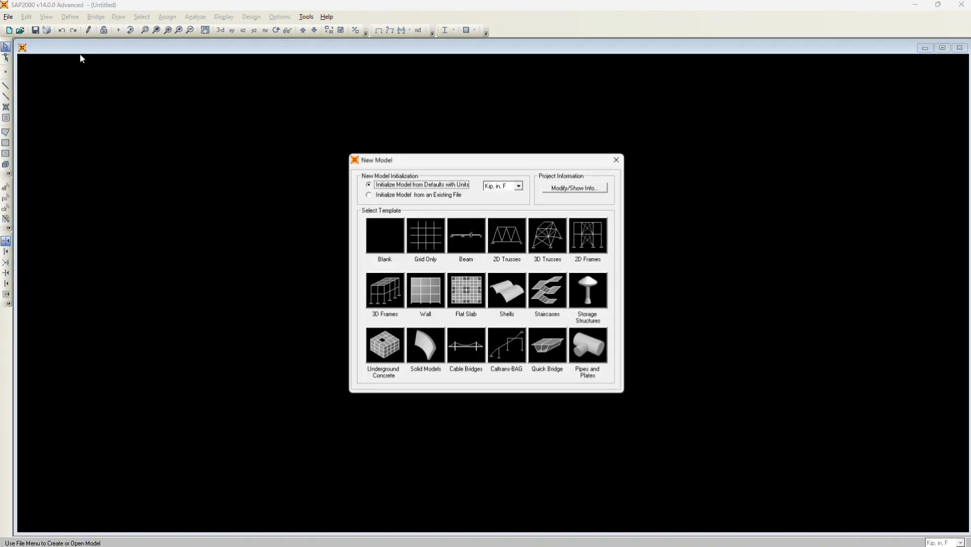
pyautogui.click(518, 186)
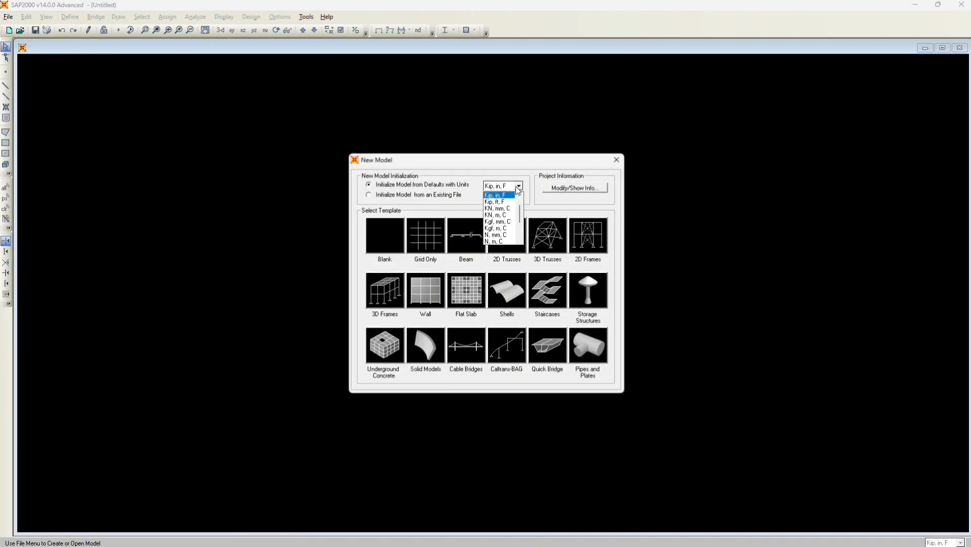
pyautogui.click(502, 215)
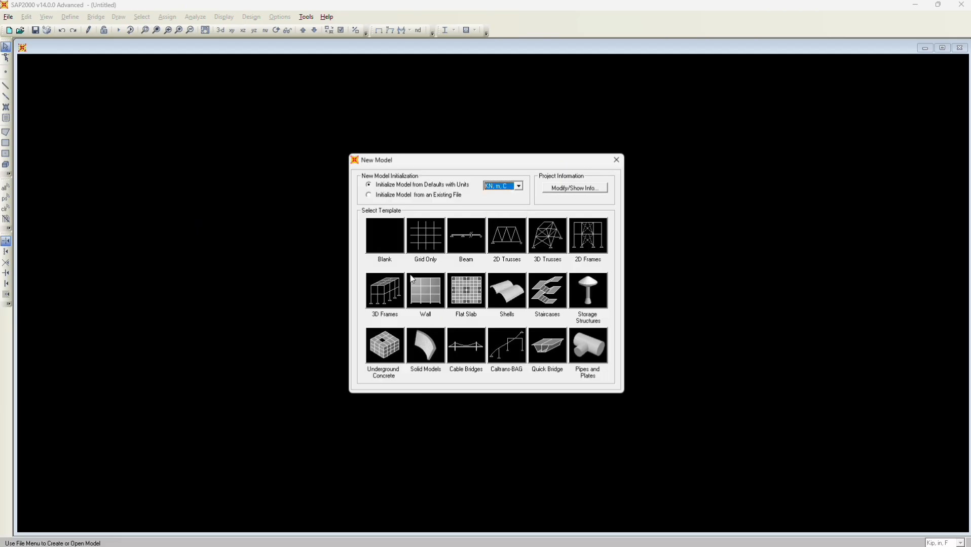
pyautogui.click(384, 302)
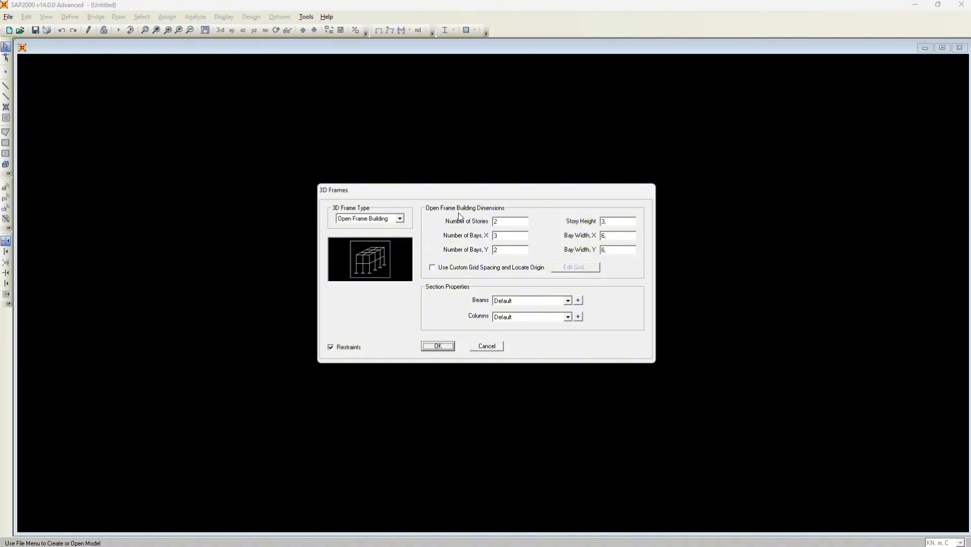
# Set the open frame building to 3 stories, 2 bays in X and 3 bays in Y, and enable custom grid spacing
pyautogui.doubleClick(510, 221)
pyautogui.write('3')
pyautogui.doubleClick(507, 235)
pyautogui.write('2')
pyautogui.doubleClick(507, 250)
pyautogui.write('3')
pyautogui.click(433, 270)
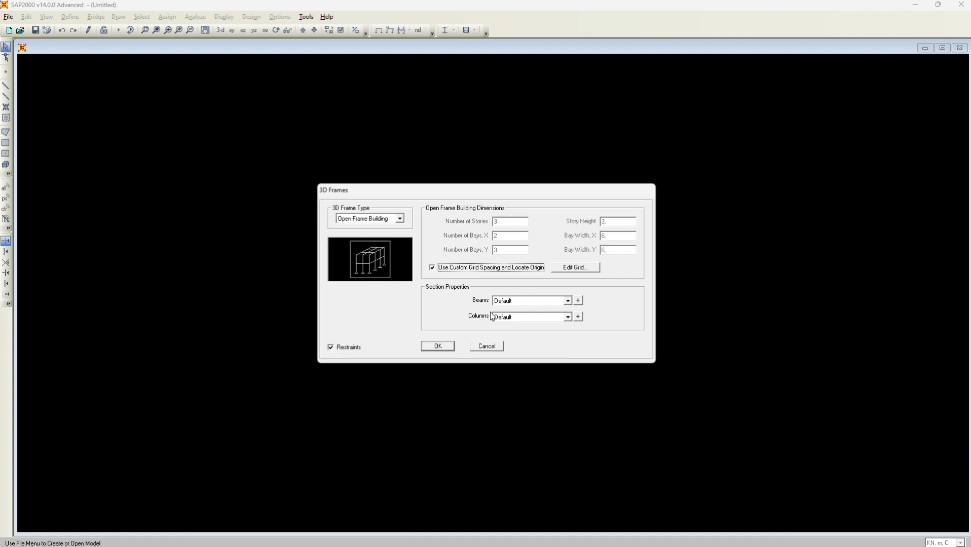
# Edit the grid with lines displayed as spacing, and set the X spacings to 4 m for A and 3 m for B
pyautogui.click(582, 270)
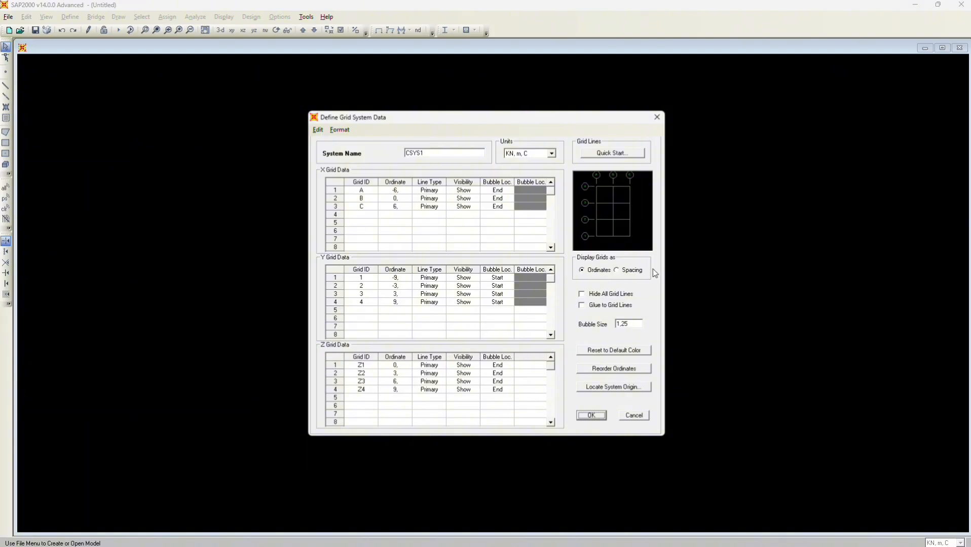
pyautogui.click(618, 273)
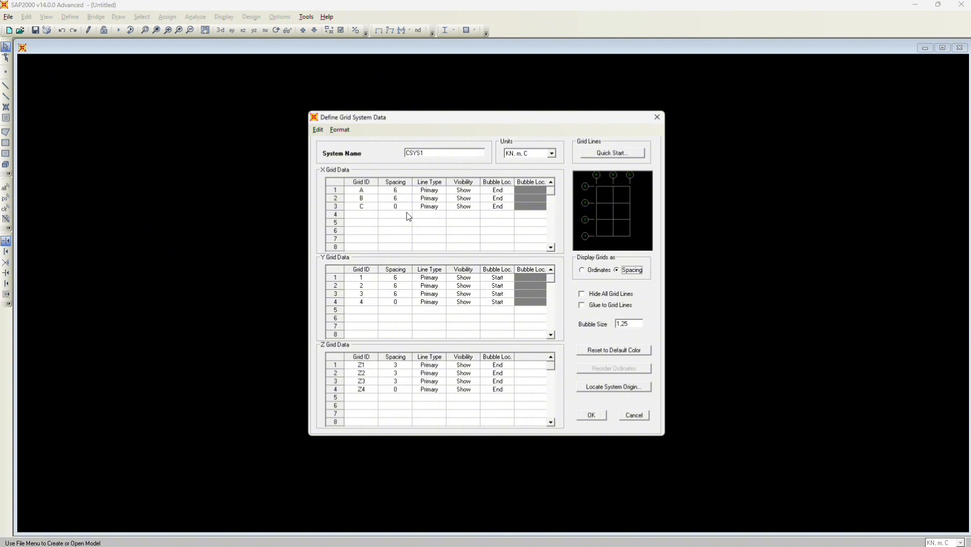
pyautogui.click(401, 192)
pyautogui.press('Return')
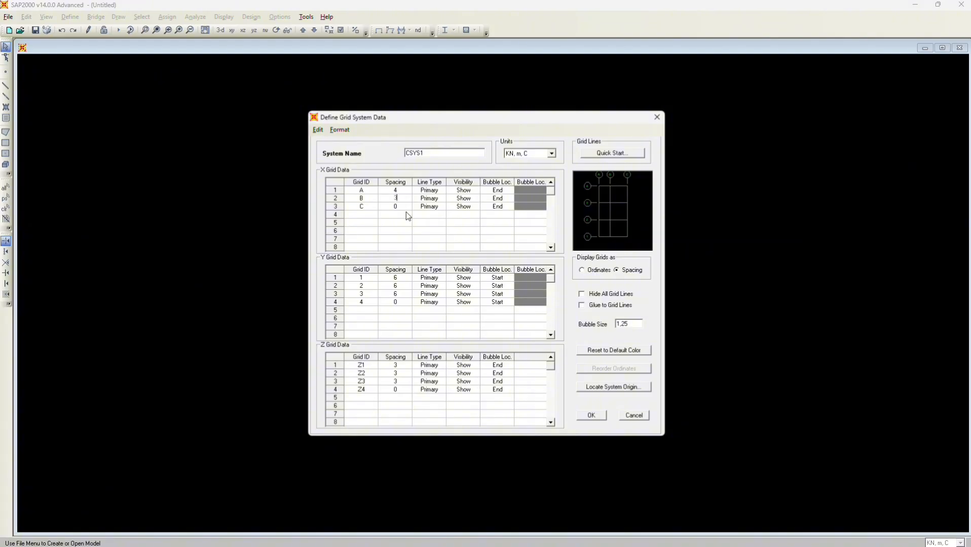
pyautogui.write('3')
pyautogui.press('Return')
# Set the Y grid spacings for lines 1, 2 and 3 to 3 m each
pyautogui.click(403, 278)
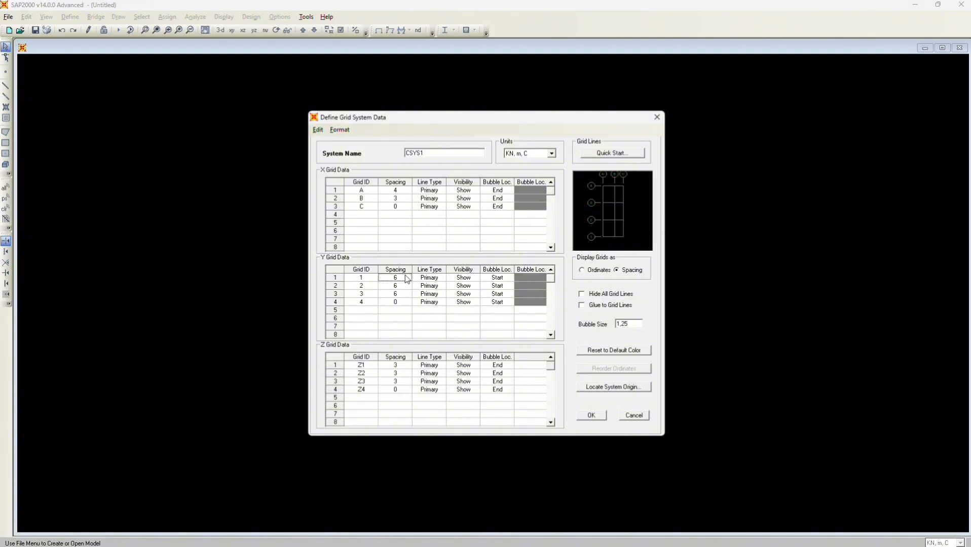
pyautogui.write('3')
pyautogui.press('Return')
pyautogui.write('3')
pyautogui.press('Return')
pyautogui.write('3')
pyautogui.press('Return')
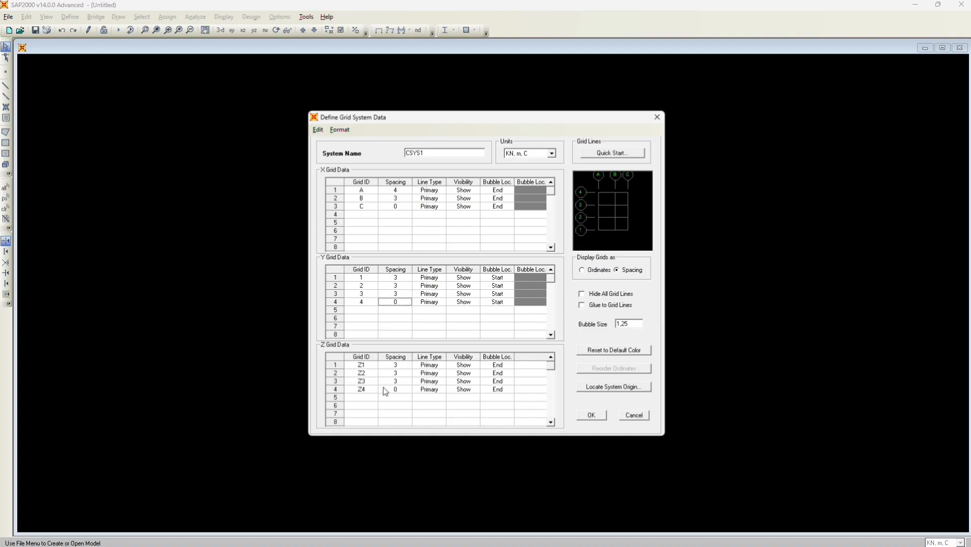
# Set the Z grid spacings for Z1, Z2 and Z3 to 4 m each, then accept the grid and generate the frame
pyautogui.click(398, 366)
pyautogui.write('4')
pyautogui.press('Down')
pyautogui.write('4')
pyautogui.press('Down')
pyautogui.write('4')
pyautogui.press('Down')
pyautogui.click(594, 417)
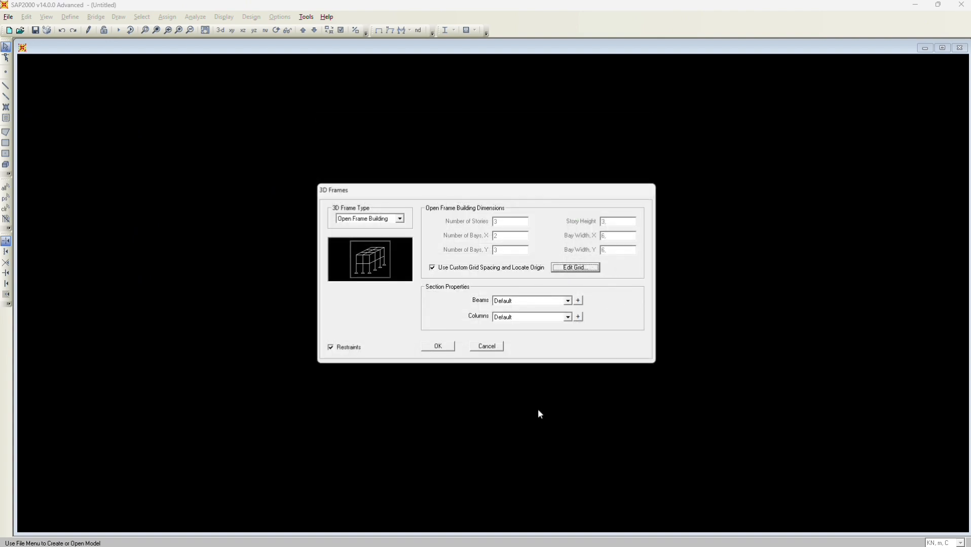
pyautogui.click(438, 346)
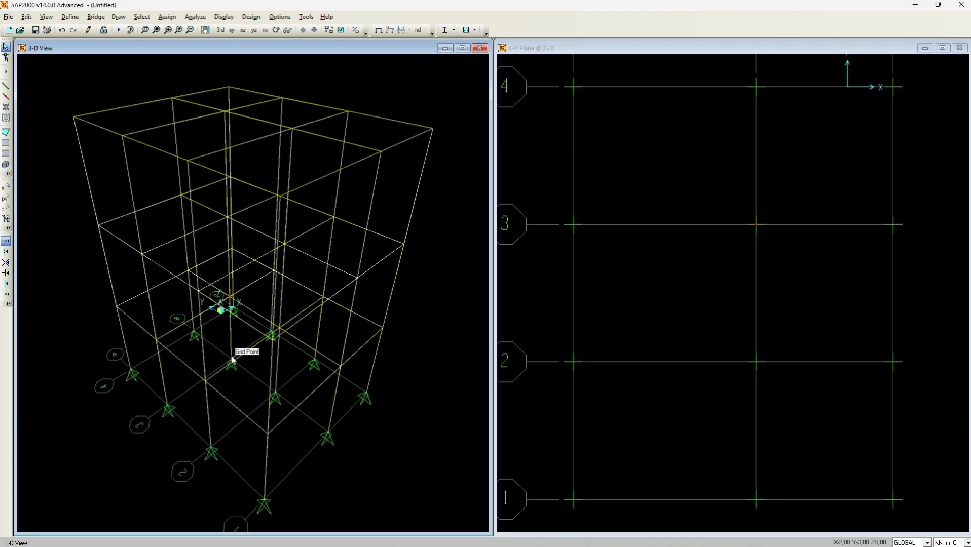
# Select all base joints in the X-Y plane at Z=0 and assign fixed restraints with all translations and rotations restrained
pyautogui.click(644, 324)
pyautogui.moveTo(645, 323); pyautogui.dragTo(687, 320, button='middle')
pyautogui.scroll(-2, 655, 350)
pyautogui.scroll(1, 726, 316)
pyautogui.scroll(-2, 725, 315)
pyautogui.scroll(-1, 725, 314)
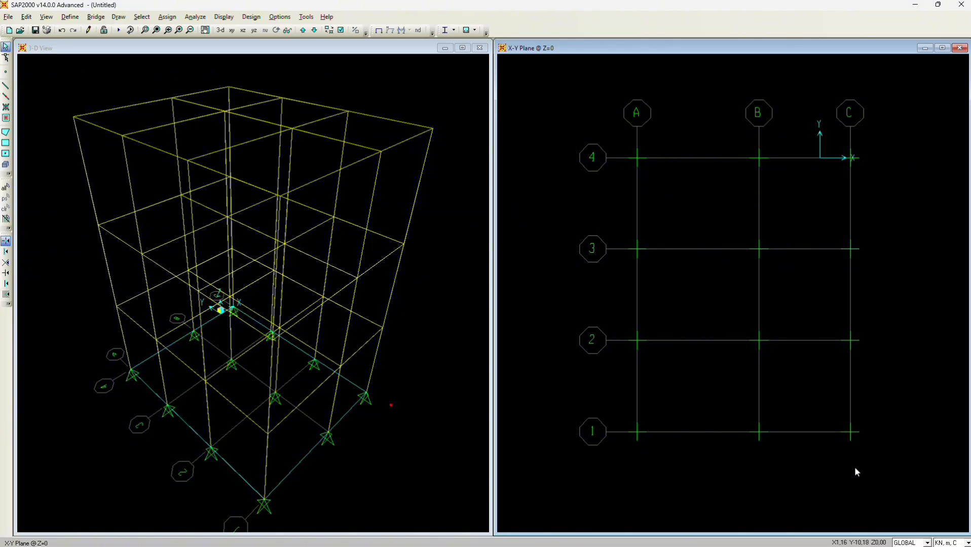
pyautogui.moveTo(875, 473); pyautogui.dragTo(556, 83)
pyautogui.click(167, 18)
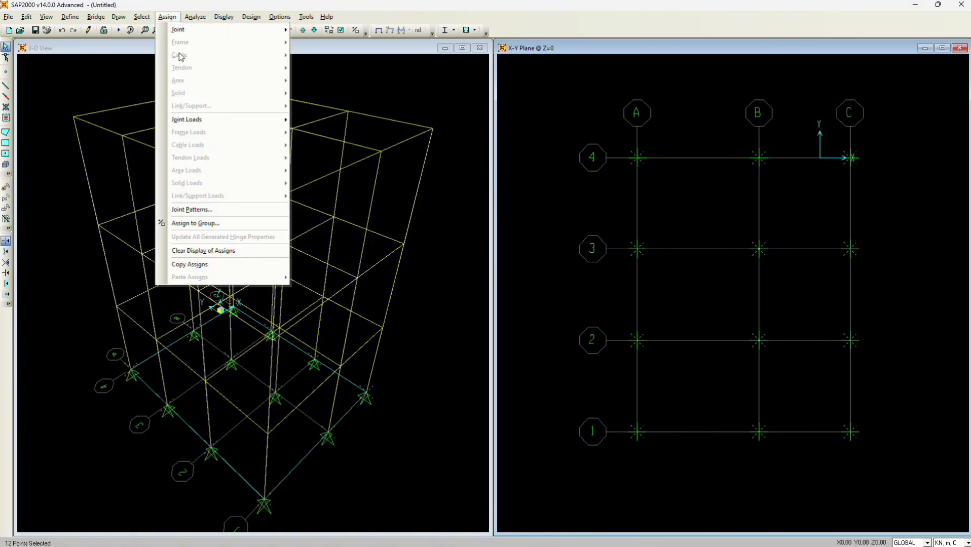
pyautogui.moveTo(203, 29)
pyautogui.click(324, 29)
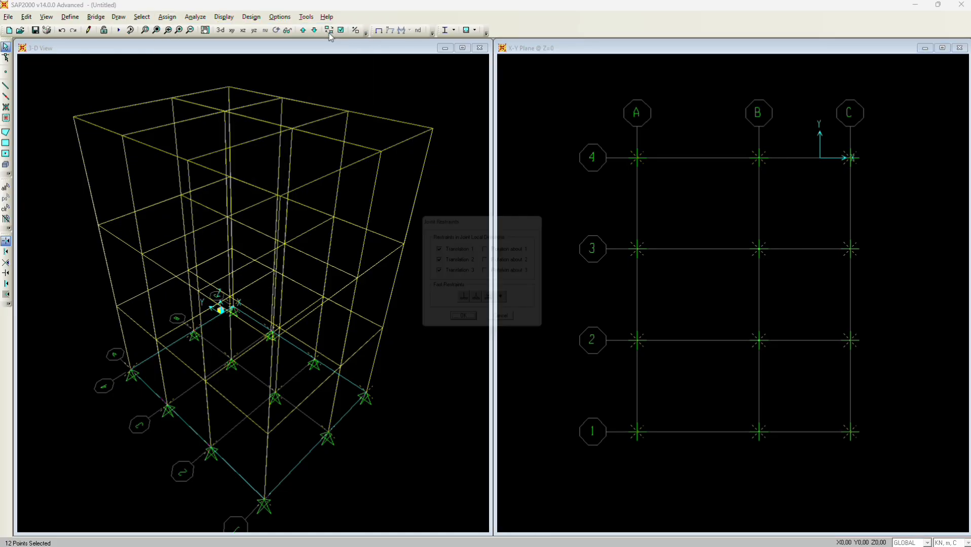
pyautogui.click(465, 303)
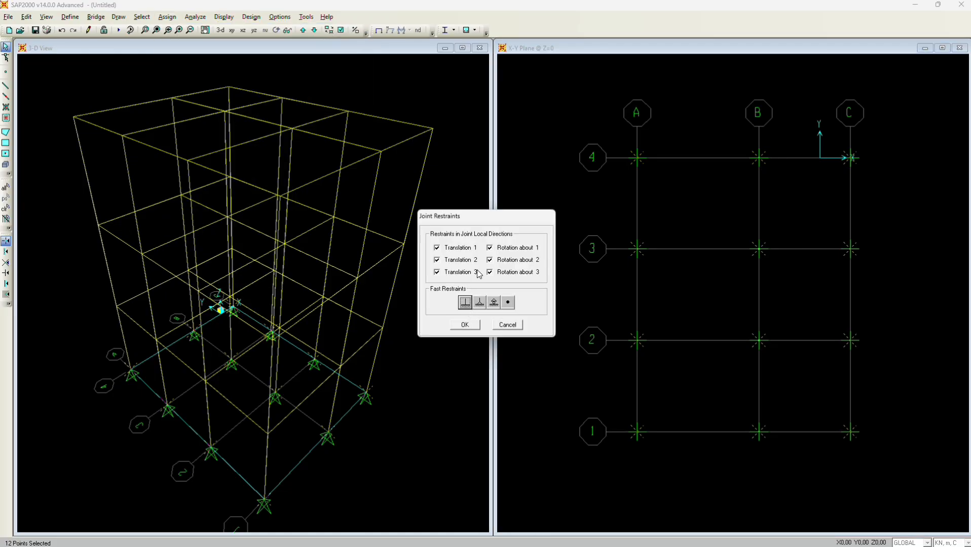
pyautogui.click(464, 325)
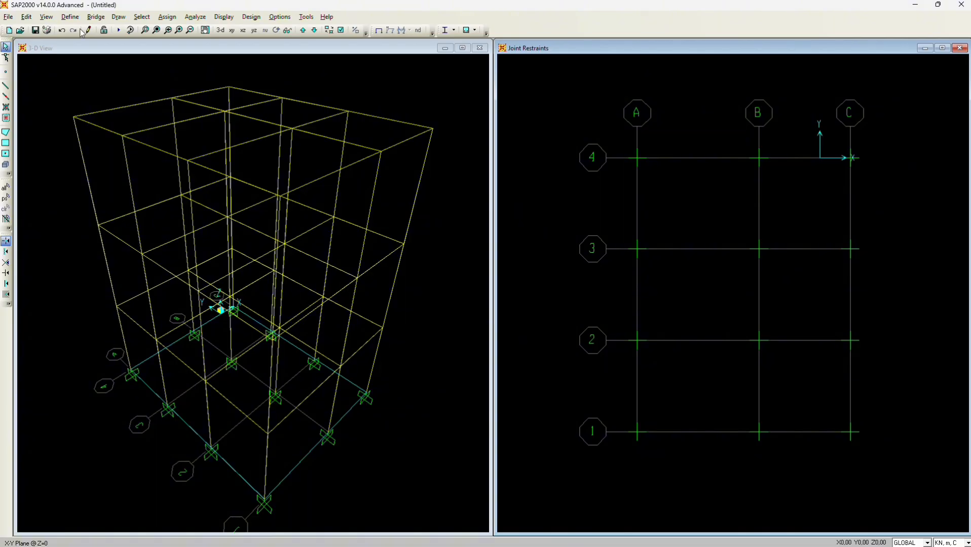
# Add a new material definition and name it BETON
pyautogui.click(70, 16)
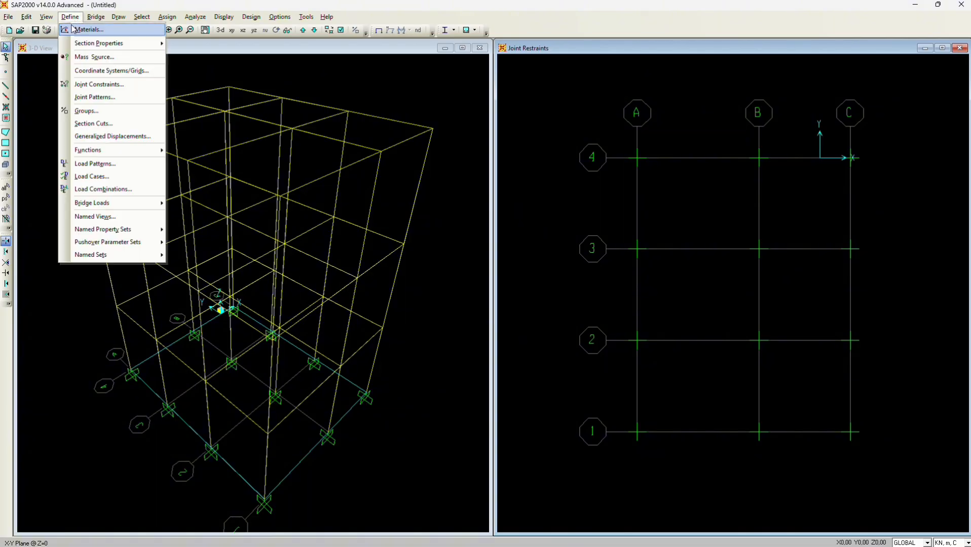
pyautogui.click(100, 33)
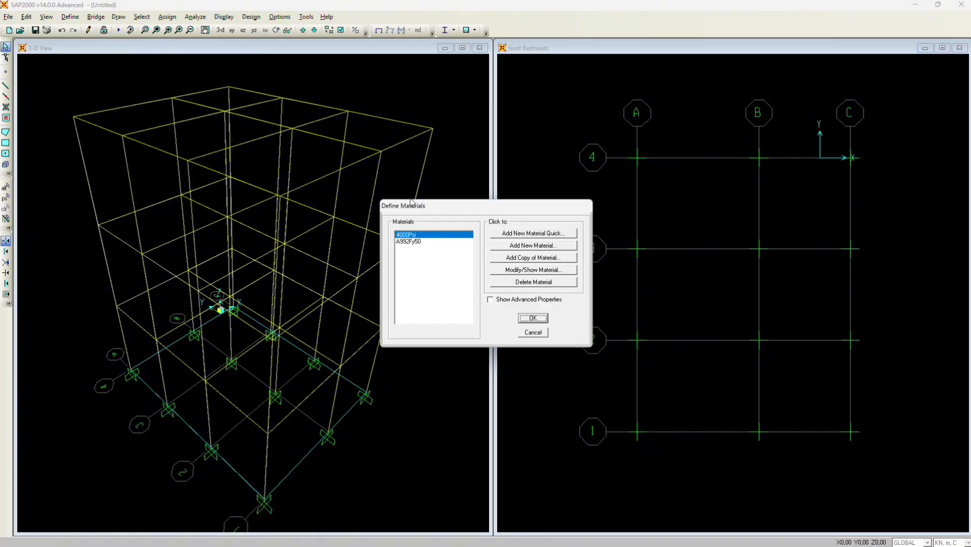
pyautogui.click(515, 246)
pyautogui.click(523, 160)
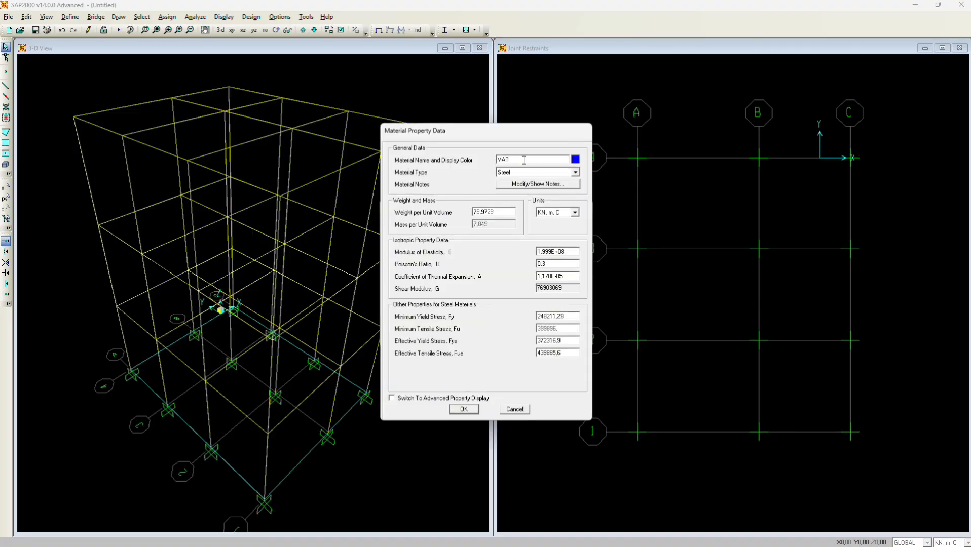
pyautogui.press('BackSpace')
pyautogui.press('BackSpace')
pyautogui.write('beton')
pyautogui.press('BackSpace')
pyautogui.press('BackSpace')
pyautogui.press('BackSpace')
pyautogui.press('BackSpace')
pyautogui.press('BackSpace')
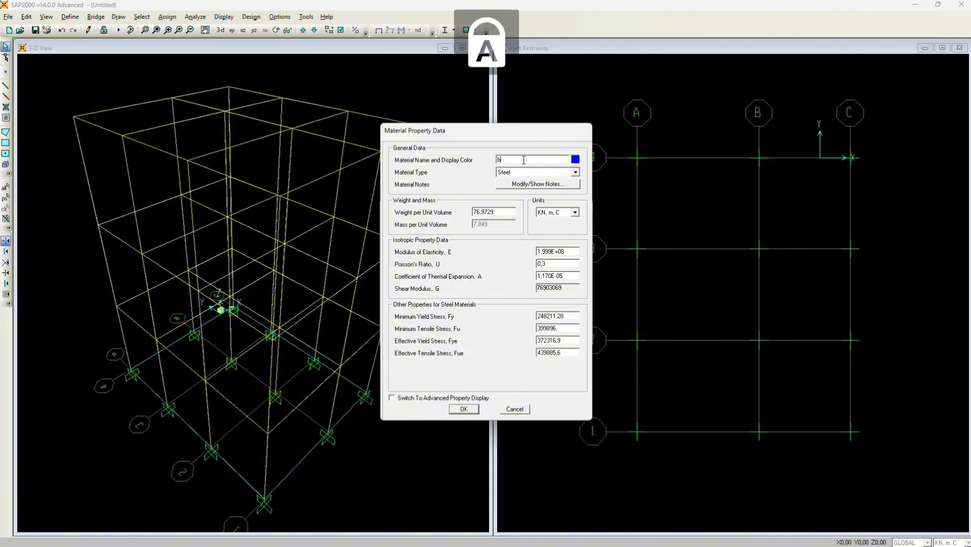
pyautogui.write('BE')
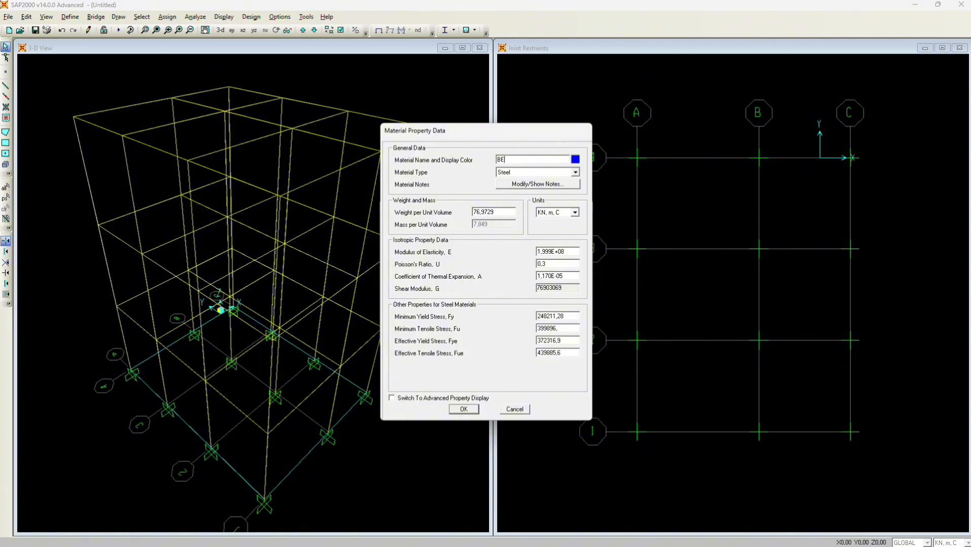
pyautogui.write('TON')
# Make BETON a Concrete material, with units Kgf, m, C and a weight per unit volume of 2400
pyautogui.click(530, 173)
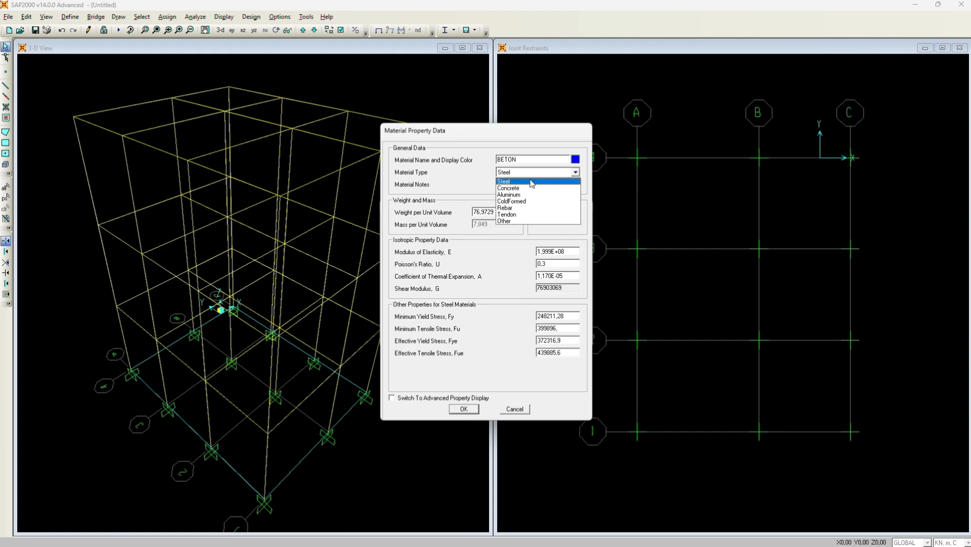
pyautogui.click(508, 189)
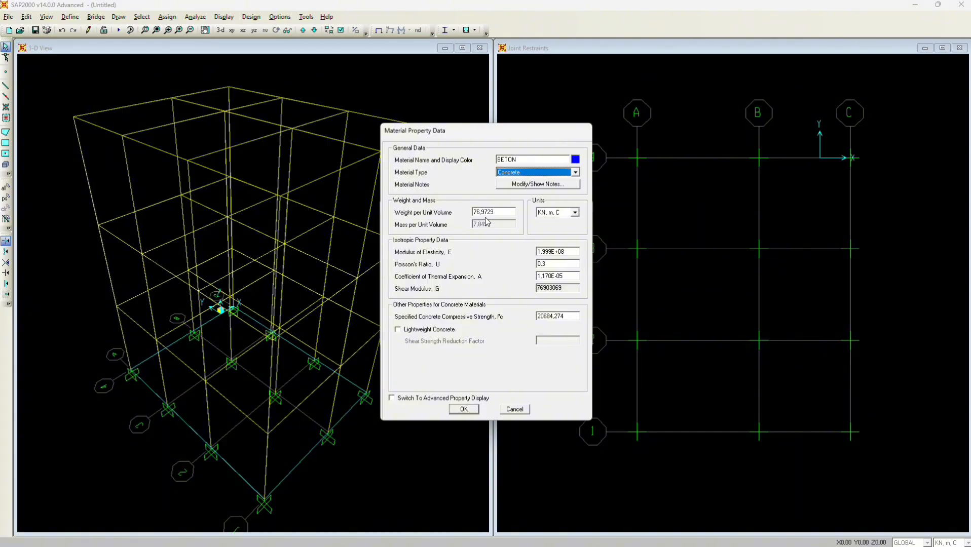
pyautogui.click(575, 212)
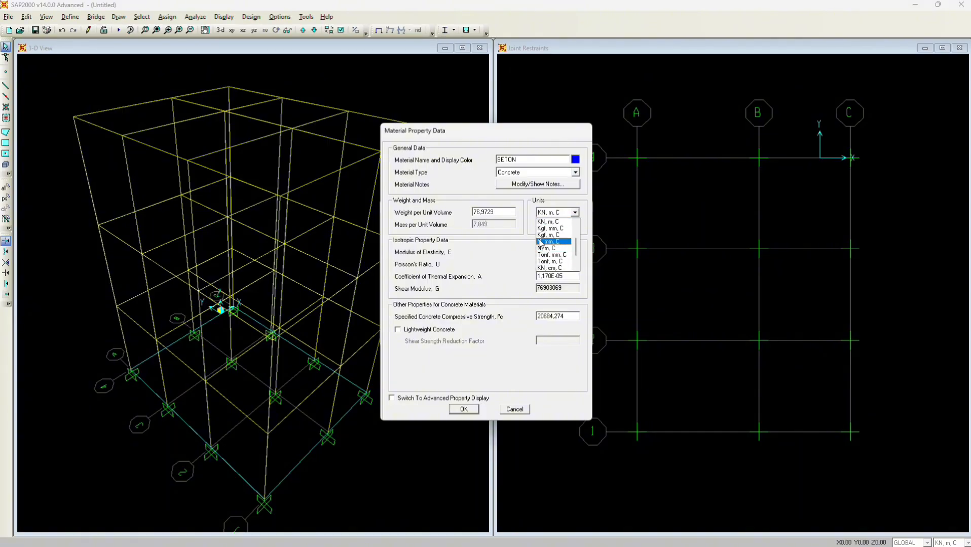
pyautogui.click(552, 235)
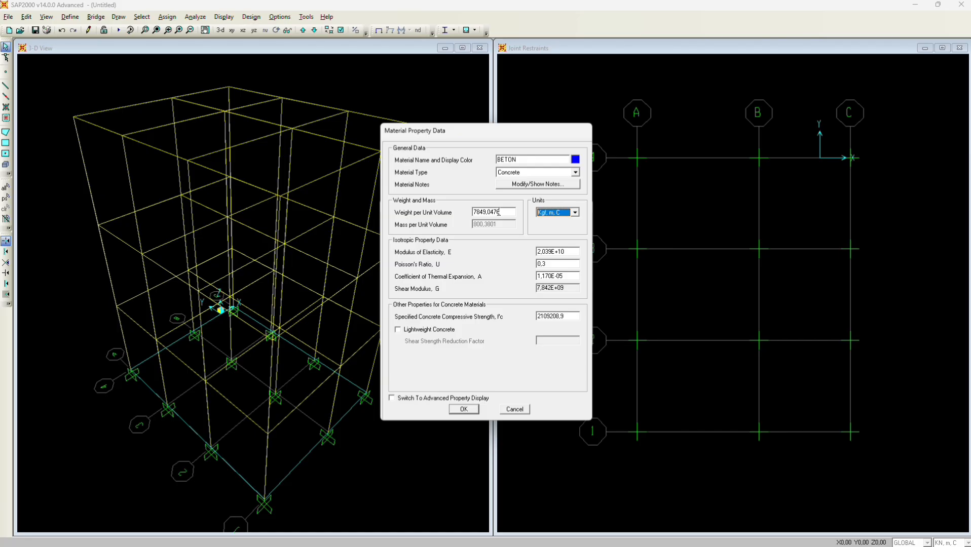
pyautogui.doubleClick(499, 213)
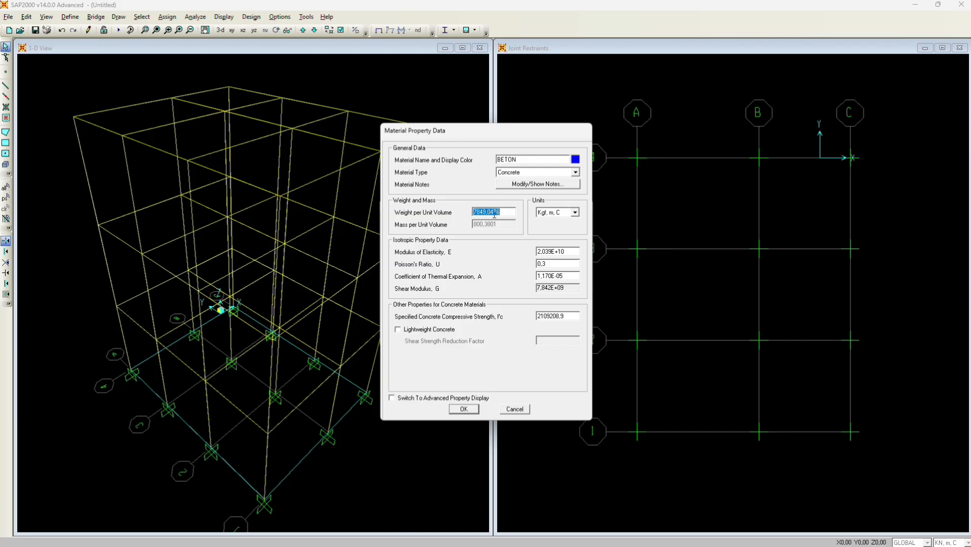
pyautogui.press('BackSpace')
pyautogui.write('2400')
# Set BETON's modulus of elasticity to 2700*SQR(25), that is 13500, and specify the value in MPa
pyautogui.click(430, 27)
pyautogui.click(566, 252)
pyautogui.press('BackSpace')
pyautogui.press('BackSpace')
pyautogui.press('BackSpace')
pyautogui.press('BackSpace')
pyautogui.press('BackSpace')
pyautogui.press('BackSpace')
pyautogui.press('BackSpace')
pyautogui.press('BackSpace')
pyautogui.press('BackSpace')
pyautogui.write('2700')
pyautogui.write('QR(25')
pyautogui.press('Return')
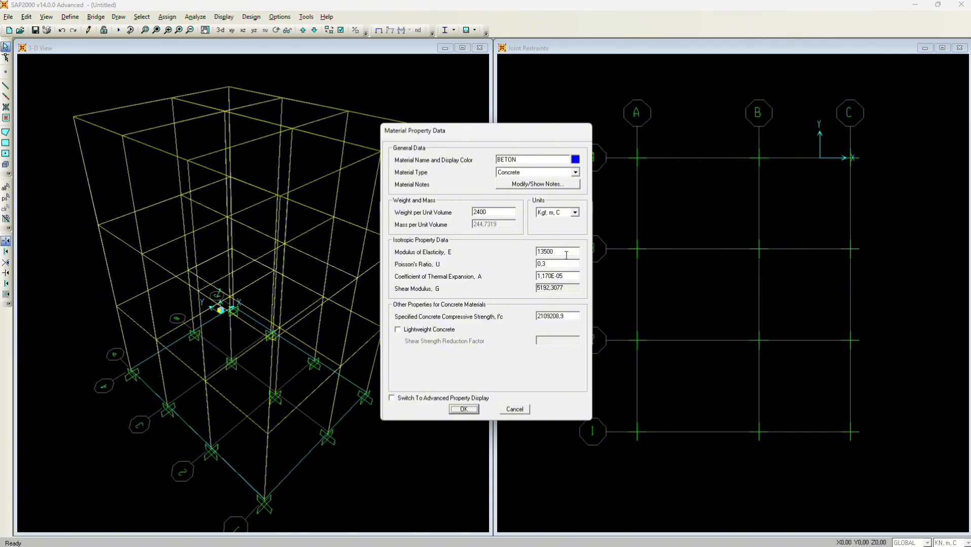
pyautogui.click(566, 255)
pyautogui.click(563, 252)
pyautogui.write('MPA')
pyautogui.press('Return')
# Set BETON's specified concrete compressive strength f'c to 25 and save the material
pyautogui.doubleClick(557, 316)
pyautogui.write('25')
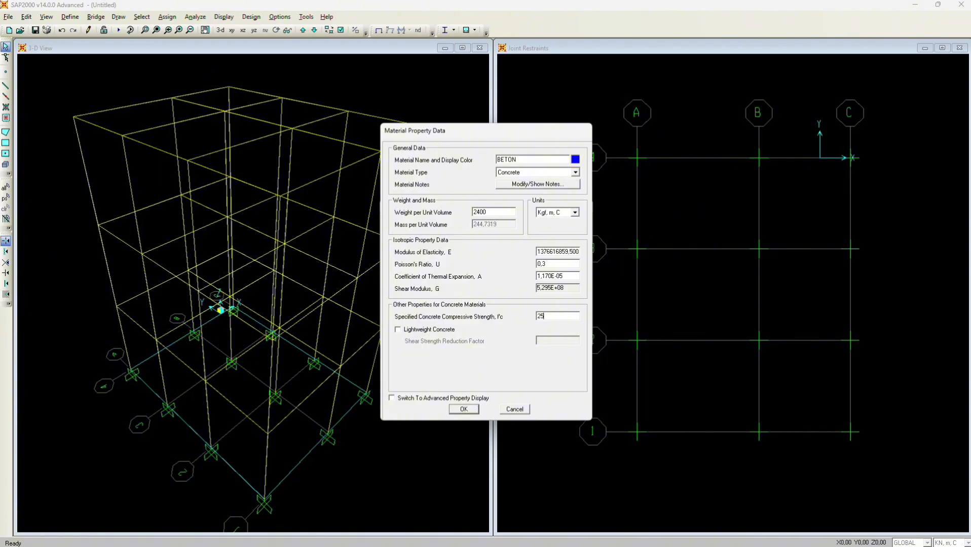
pyautogui.click(463, 409)
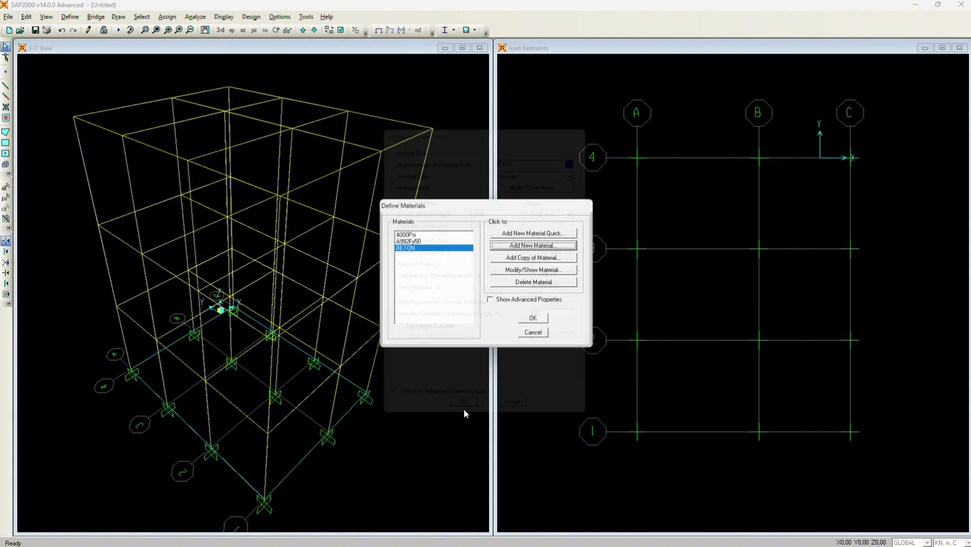
# Add another new material named TULANGAN and set its type to Rebar
pyautogui.click(533, 246)
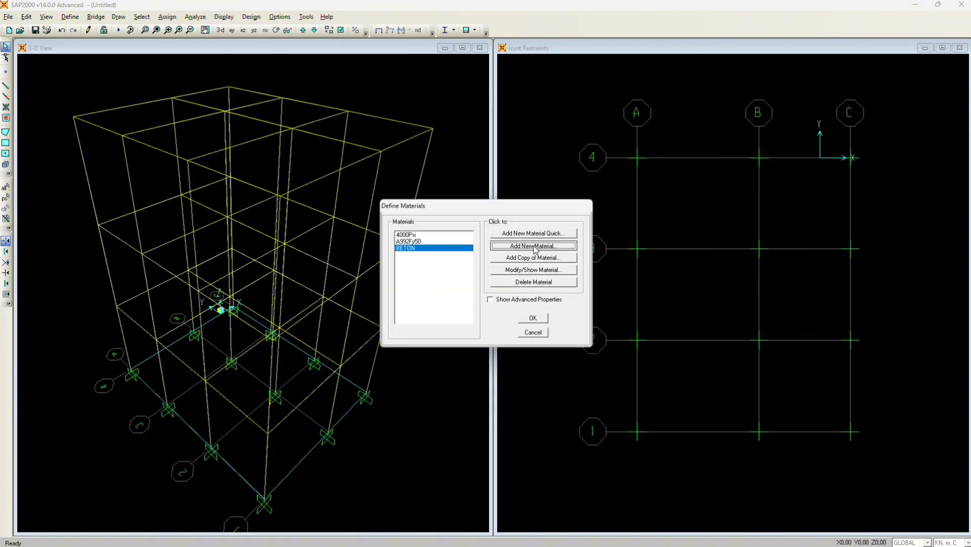
pyautogui.click(519, 158)
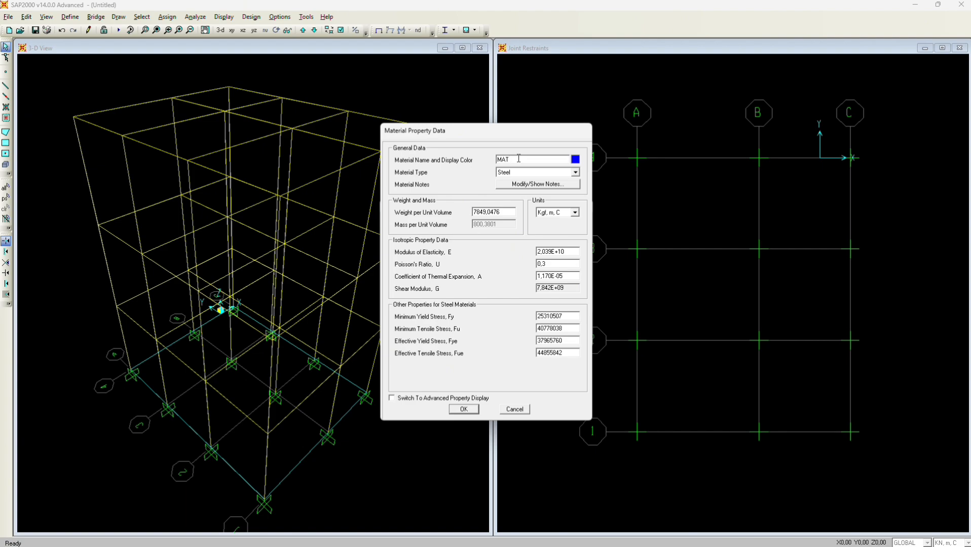
pyautogui.press('BackSpace')
pyautogui.press('BackSpace')
pyautogui.press('BackSpace')
pyautogui.write('TULANGAN')
pyautogui.click(519, 172)
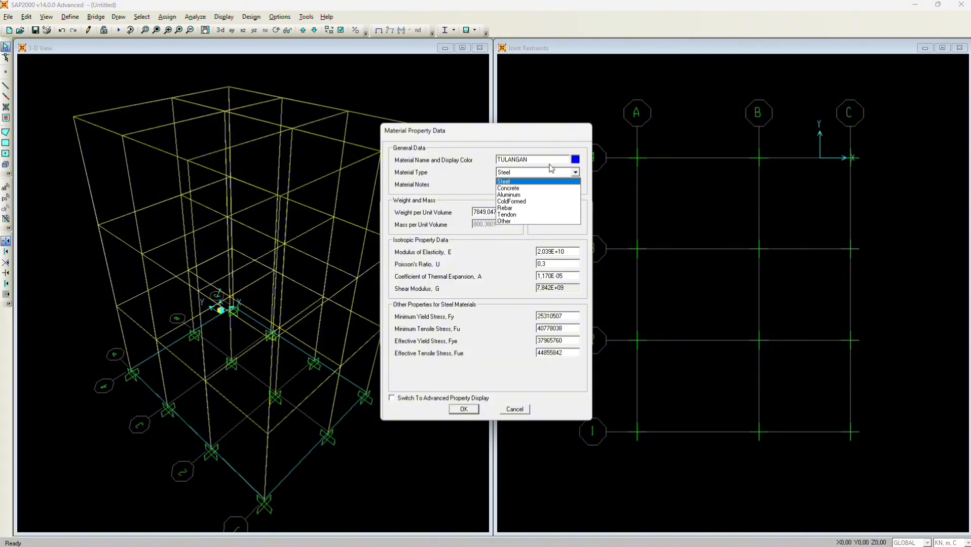
pyautogui.click(509, 208)
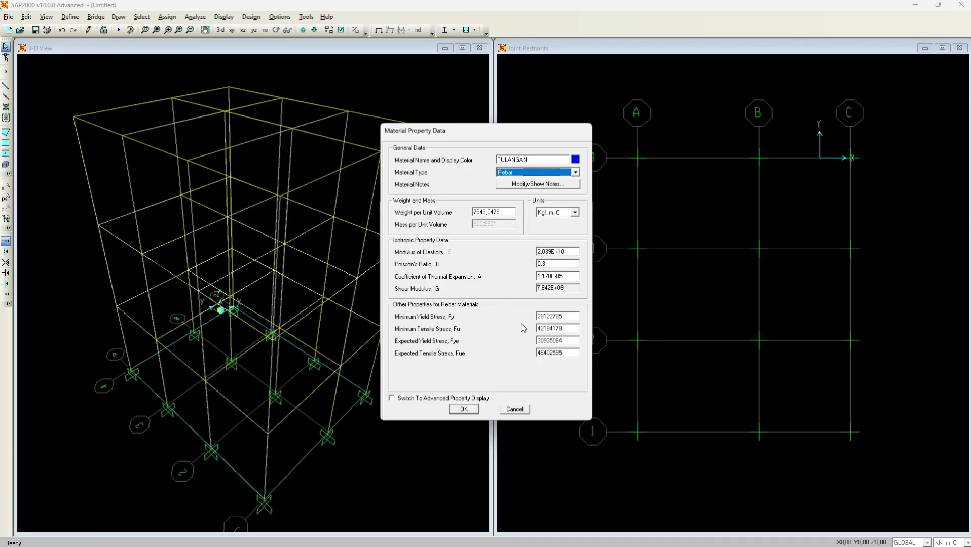
# Set TULANGAN's minimum yield stress Fy to 240 and its minimum tensile stress Fu to 370
pyautogui.doubleClick(567, 319)
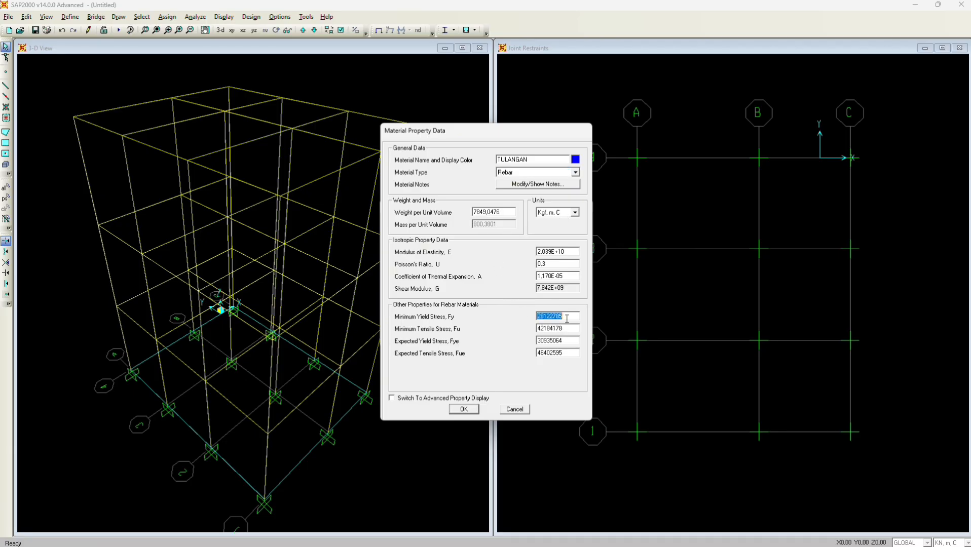
pyautogui.press('BackSpace')
pyautogui.write('240')
pyautogui.doubleClick(570, 328)
pyautogui.press('BackSpace')
pyautogui.write('370')
# Set TULANGAN's expected yield stress Fye to 1,25*240 and its expected tensile stress Fue to 1,25*370
pyautogui.doubleClick(560, 340)
pyautogui.press('BackSpace')
pyautogui.write('1,25*240')
pyautogui.click(552, 352)
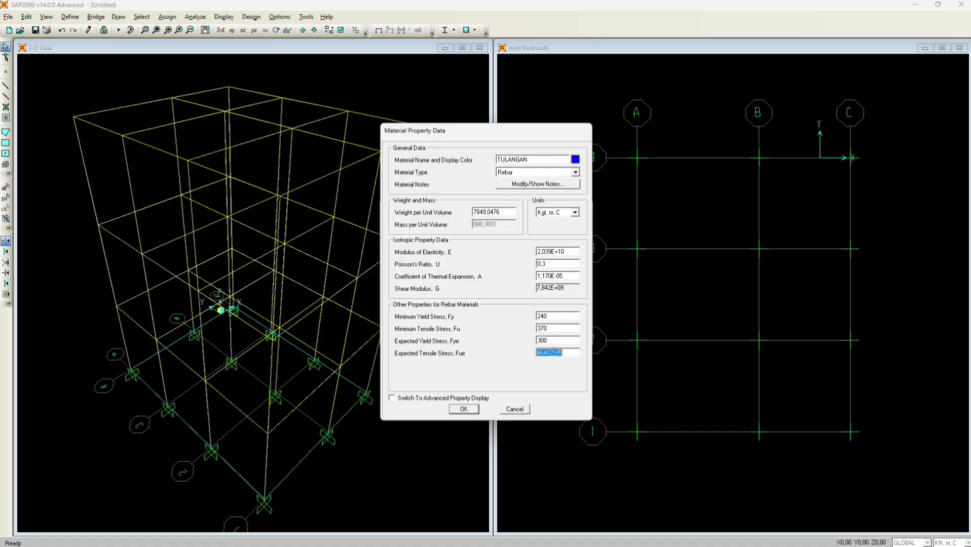
pyautogui.press('BackSpace')
pyautogui.write('1,25*370')
pyautogui.press('Tab')
# Specify the minimum yield, minimum tensile and expected yield stresses of TULANGAN in MPa
pyautogui.click(564, 320)
pyautogui.click(564, 319)
pyautogui.write('MPA')
pyautogui.click(565, 326)
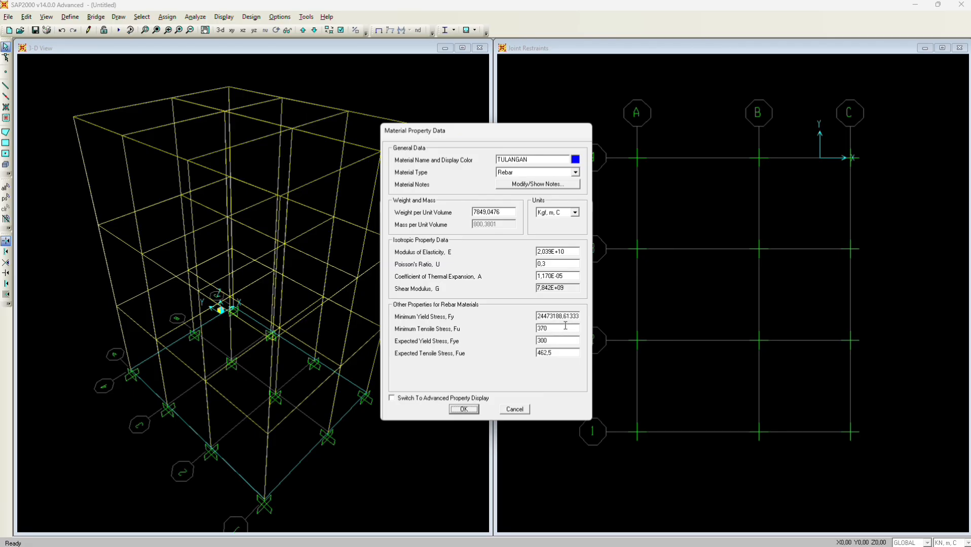
pyautogui.click(565, 326)
pyautogui.write('M')
pyautogui.click(566, 339)
pyautogui.click(566, 338)
pyautogui.write('MPA')
pyautogui.press('Return')
# Specify TULANGAN's expected tensile stress Fue in MPa, then save the material and finish the material definitions
pyautogui.click(563, 352)
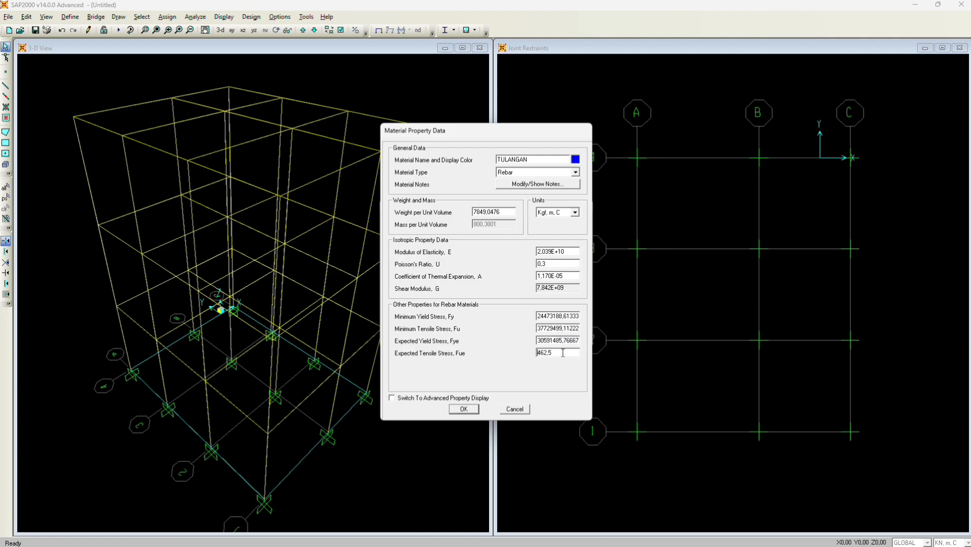
pyautogui.write('MPA')
pyautogui.press('Return')
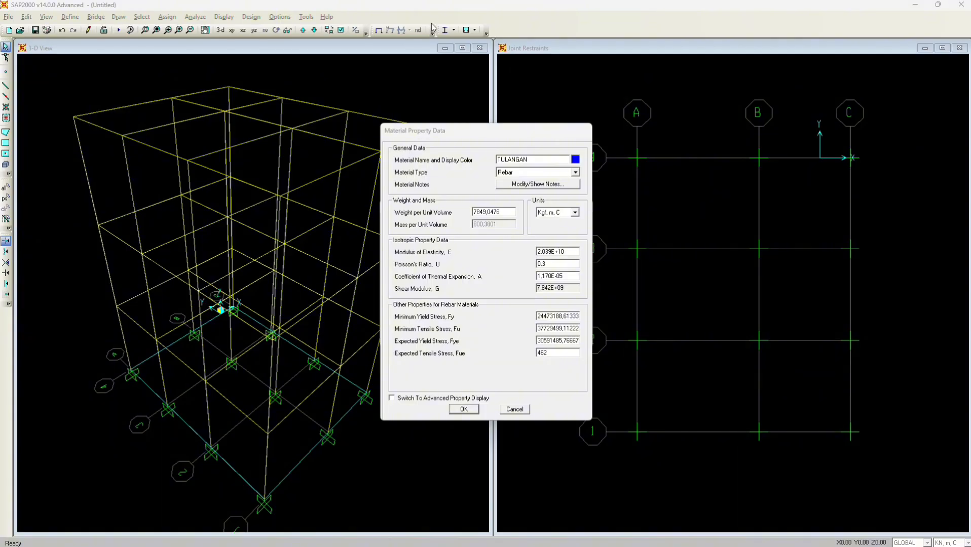
pyautogui.doubleClick(549, 353)
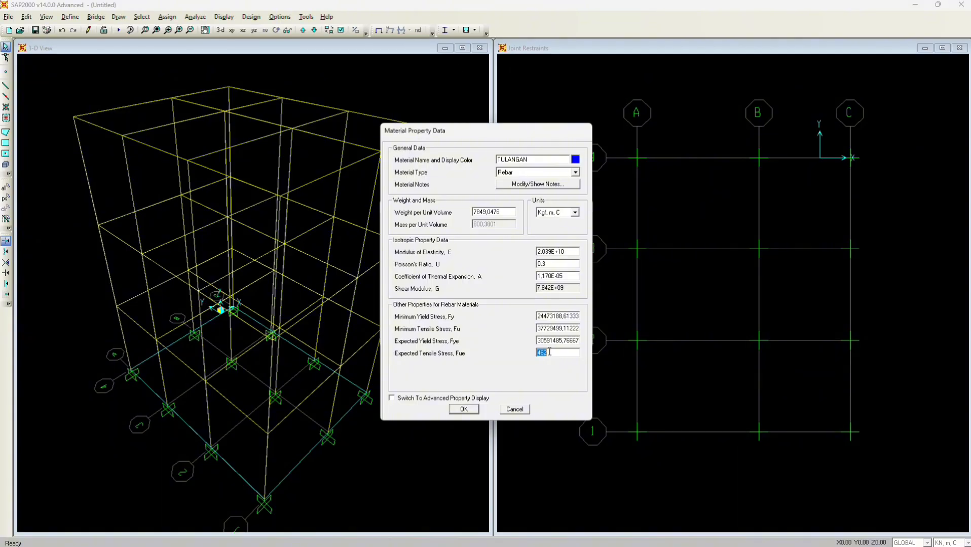
pyautogui.click(550, 353)
pyautogui.write('MPa')
pyautogui.press('Tab')
pyautogui.click(465, 411)
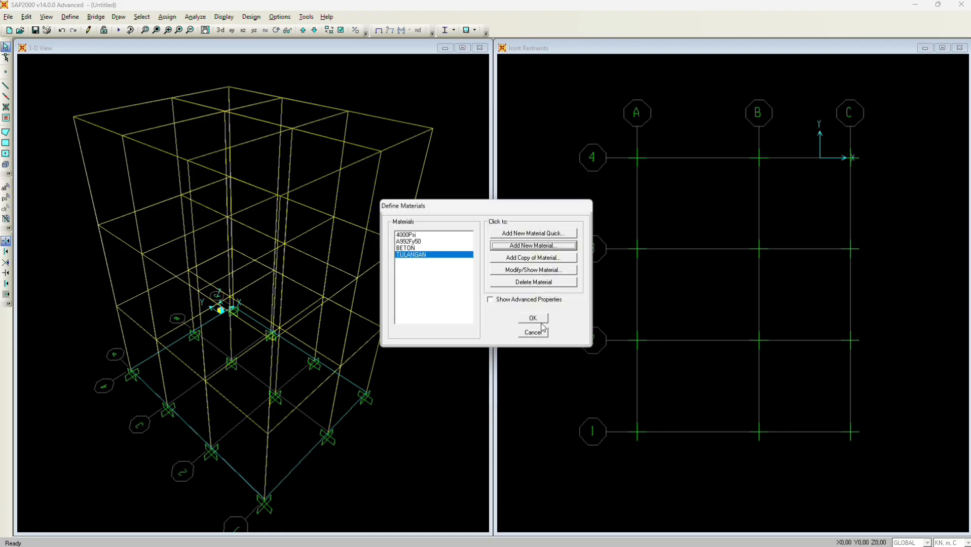
pyautogui.click(537, 324)
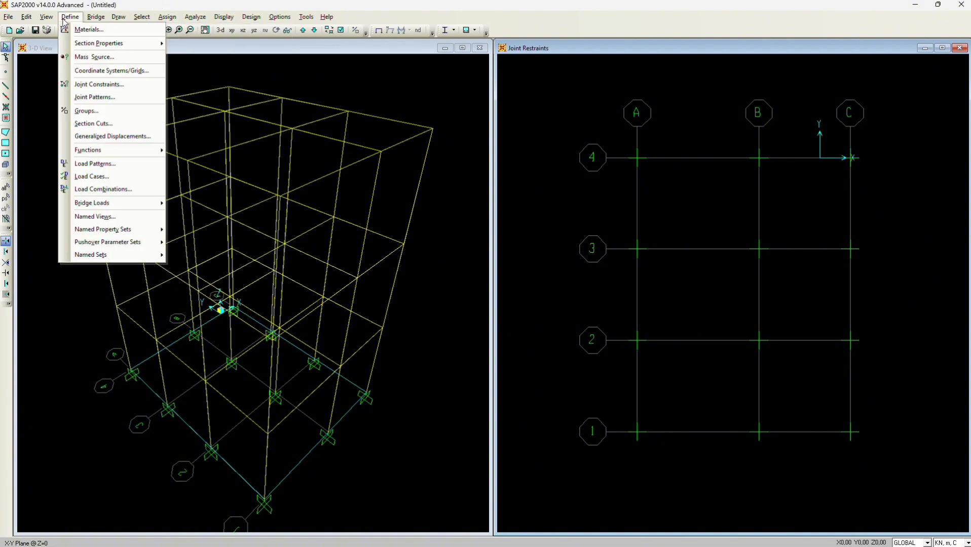
# Add a new rectangular concrete frame section and name it KOLOM 30/40
pyautogui.moveTo(95, 49)
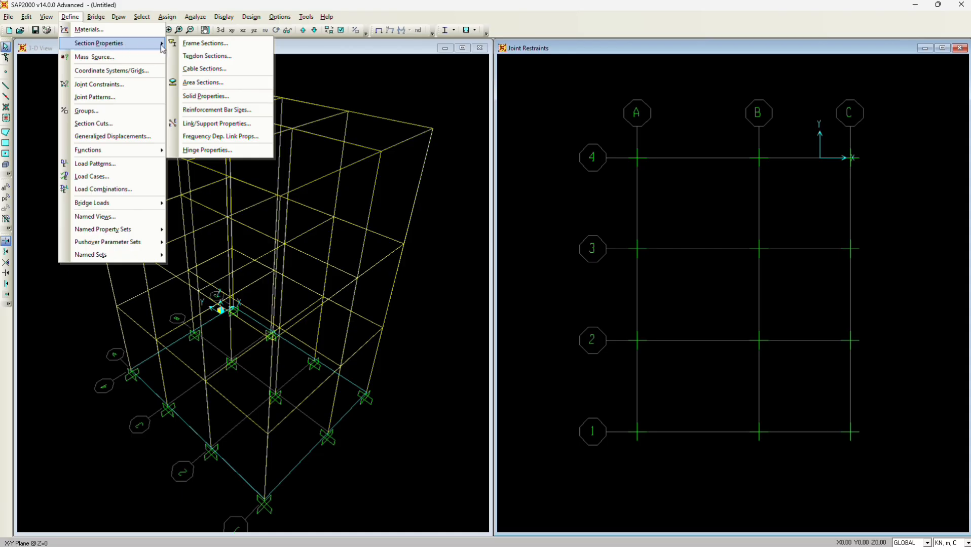
pyautogui.click(230, 44)
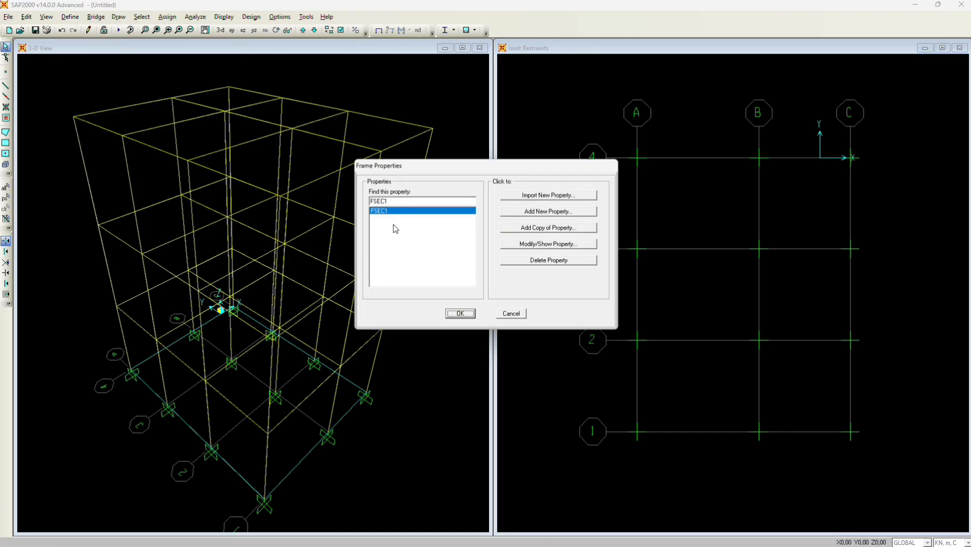
pyautogui.click(535, 213)
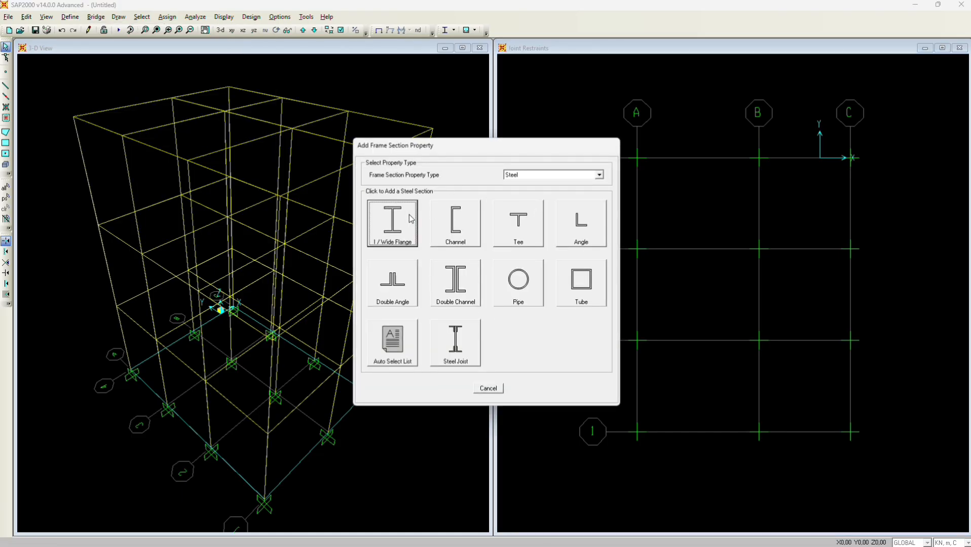
pyautogui.click(531, 179)
pyautogui.click(525, 202)
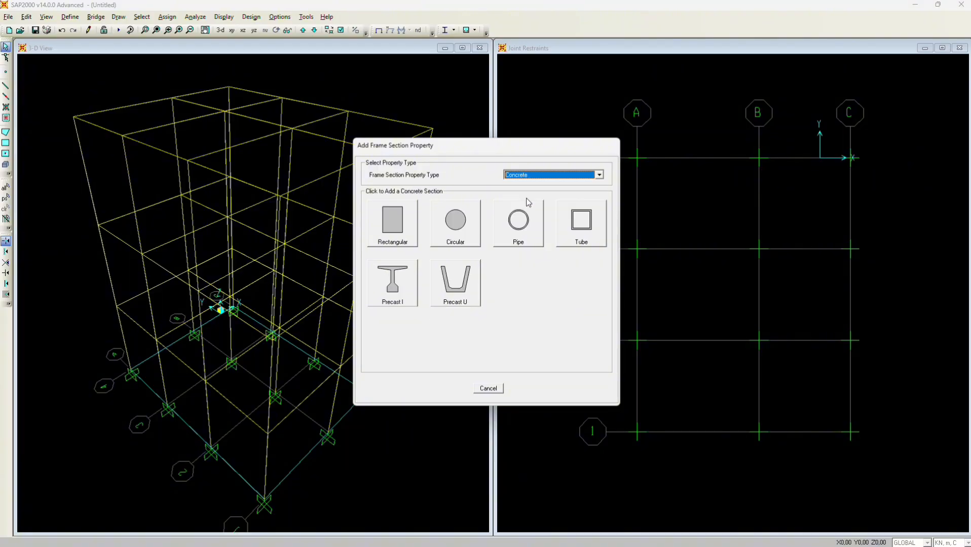
pyautogui.click(395, 224)
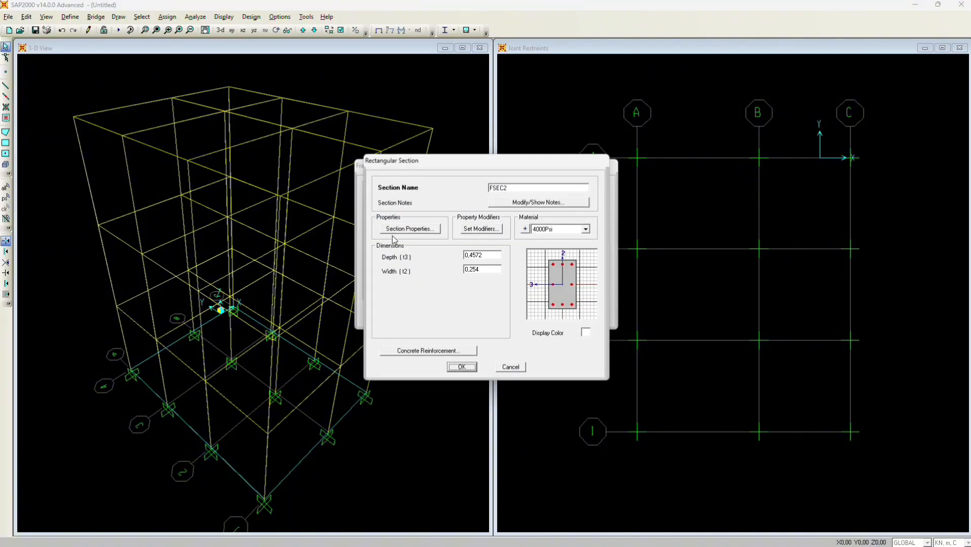
pyautogui.click(514, 191)
pyautogui.press('BackSpace')
pyautogui.press('BackSpace')
pyautogui.press('BackSpace')
pyautogui.press('BackSpace')
pyautogui.press('BackSpace')
pyautogui.write('KOLOM 30/40')
# Give KOLOM 30/40 the BETON material, a depth of 0,4 m and a width of 30 cm
pyautogui.doubleClick(479, 255)
pyautogui.doubleClick(490, 273)
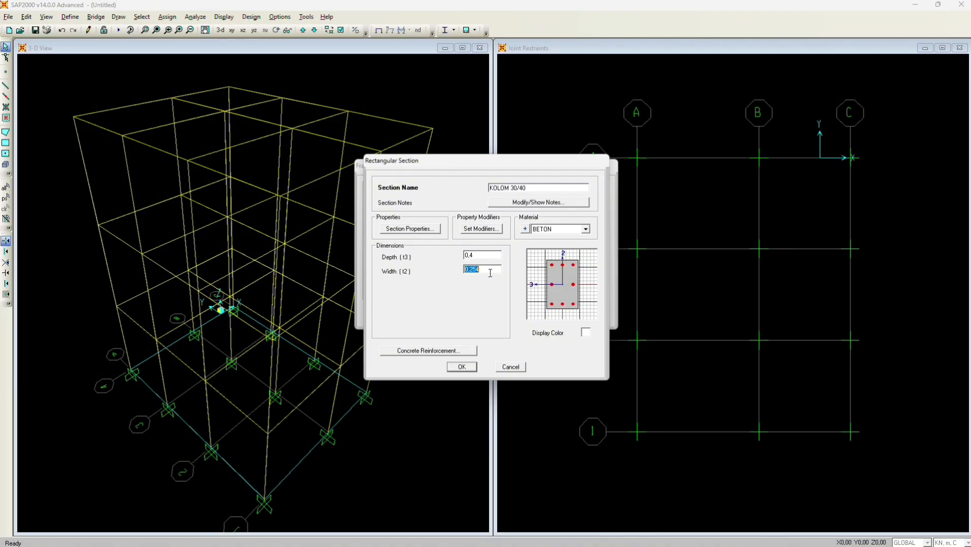
pyautogui.press('BackSpace')
pyautogui.write('30 CM')
pyautogui.press('Return')
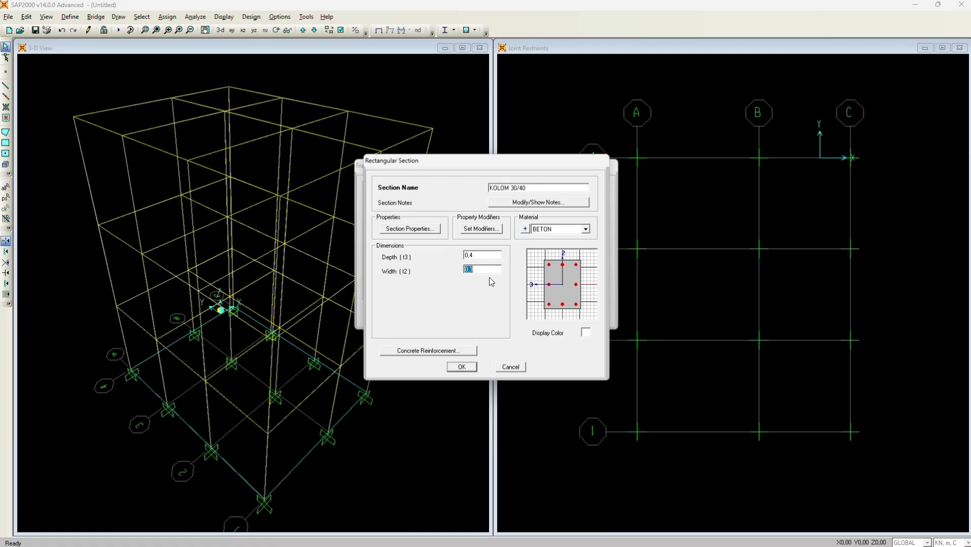
# Reinforce KOLOM 30/40 as a column with TULANGAN rebar, #7 longitudinal bars and #3 confinement bars, and save the section
pyautogui.click(449, 348)
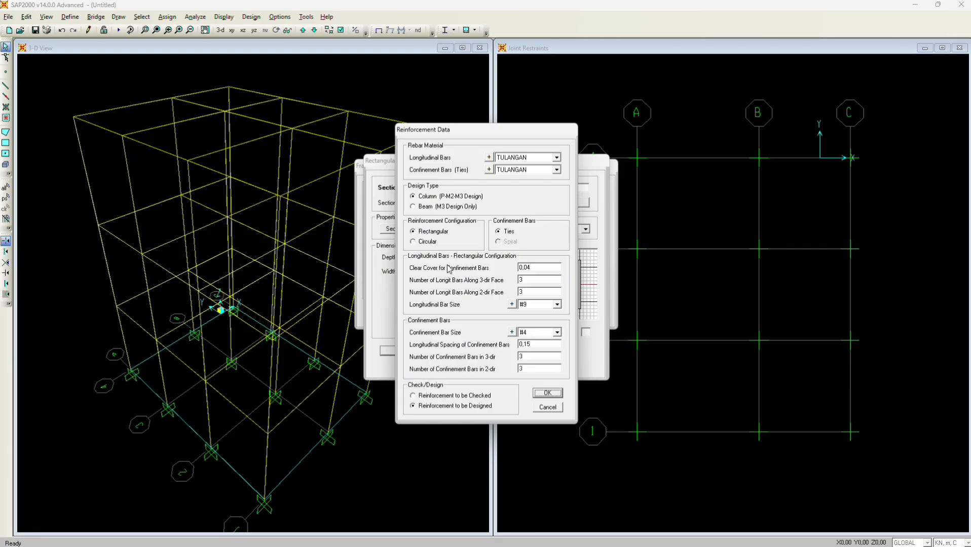
pyautogui.click(543, 307)
pyautogui.click(545, 310)
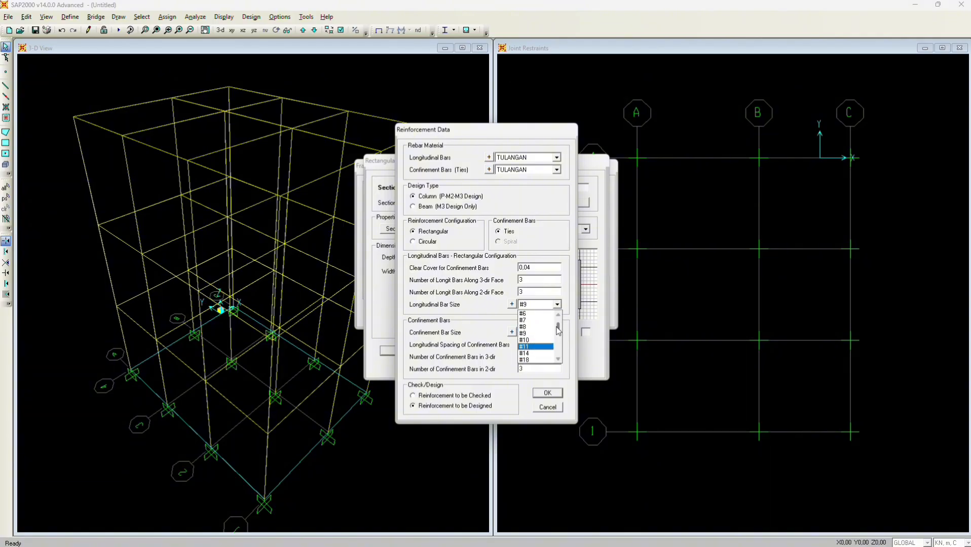
pyautogui.click(530, 320)
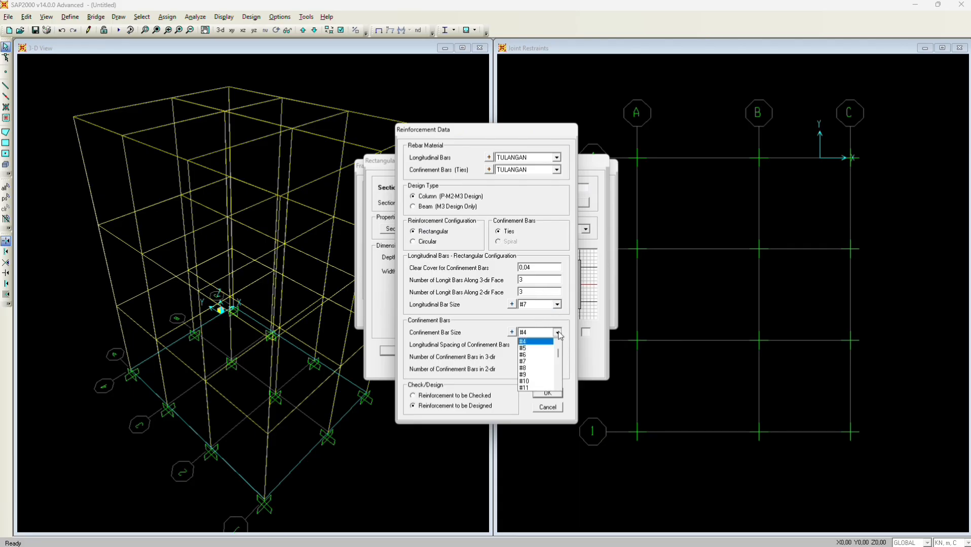
pyautogui.moveTo(558, 351); pyautogui.dragTo(558, 350)
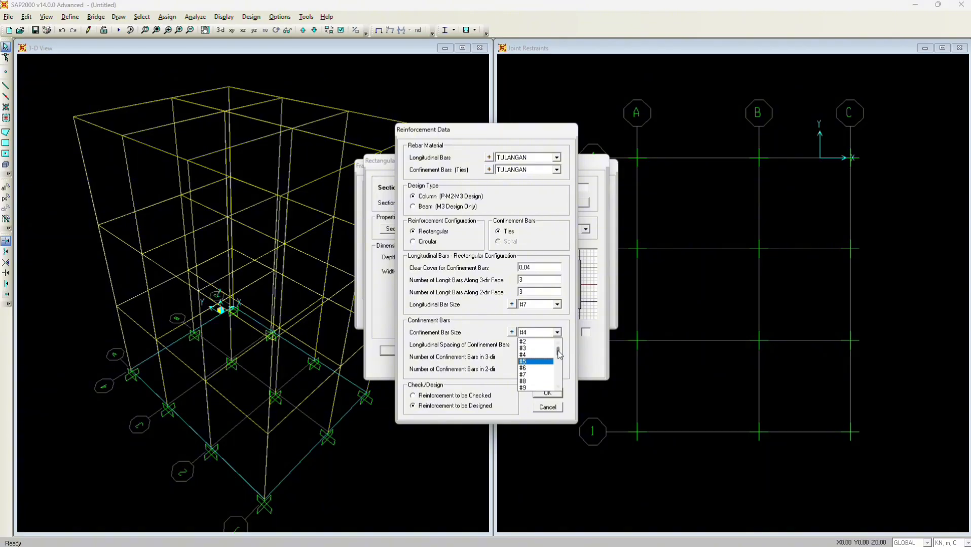
pyautogui.click(540, 350)
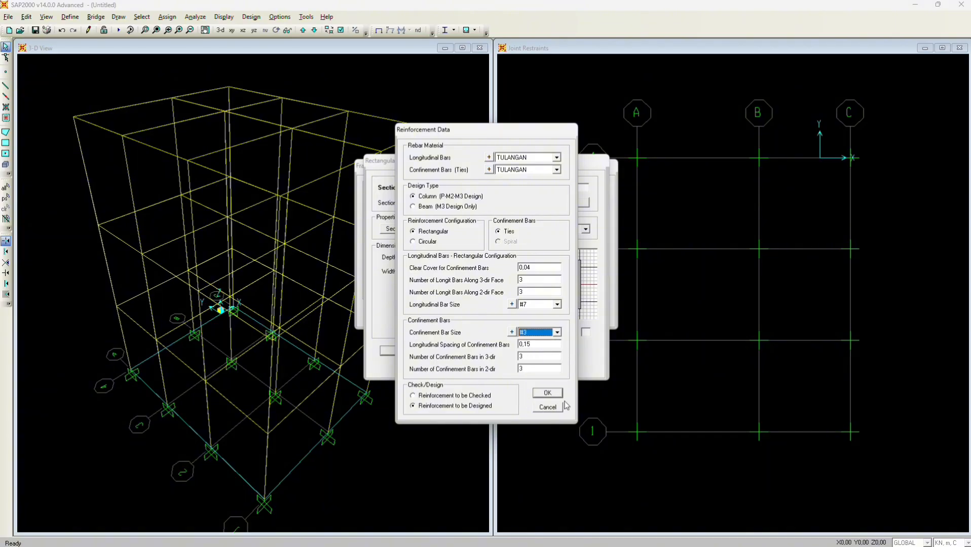
pyautogui.click(547, 393)
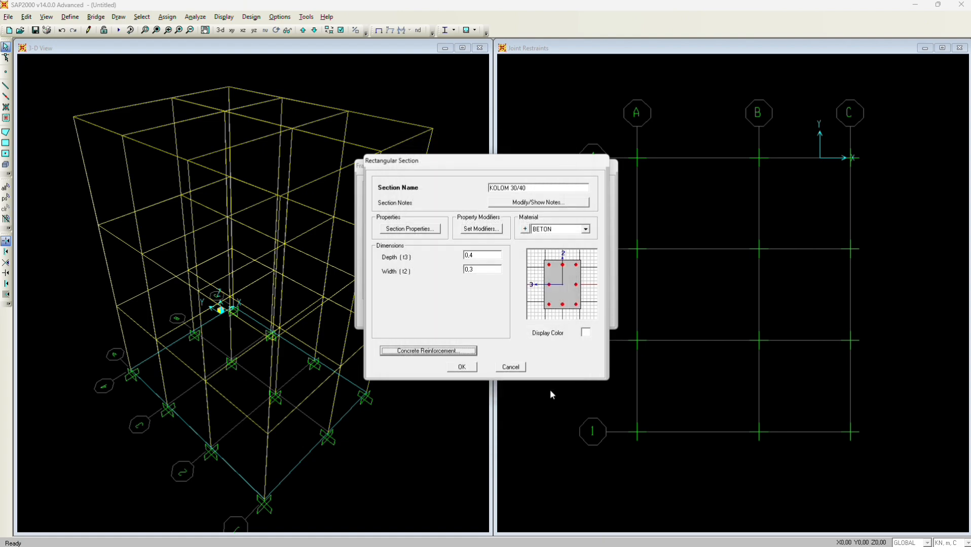
pyautogui.click(462, 367)
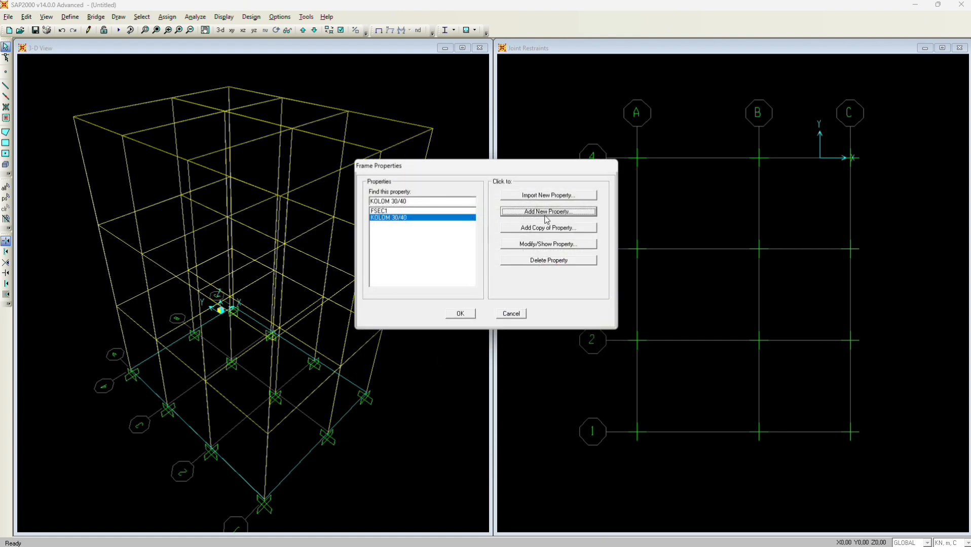
# Add another rectangular concrete frame section and name it KOLOM 40/40
pyautogui.click(546, 211)
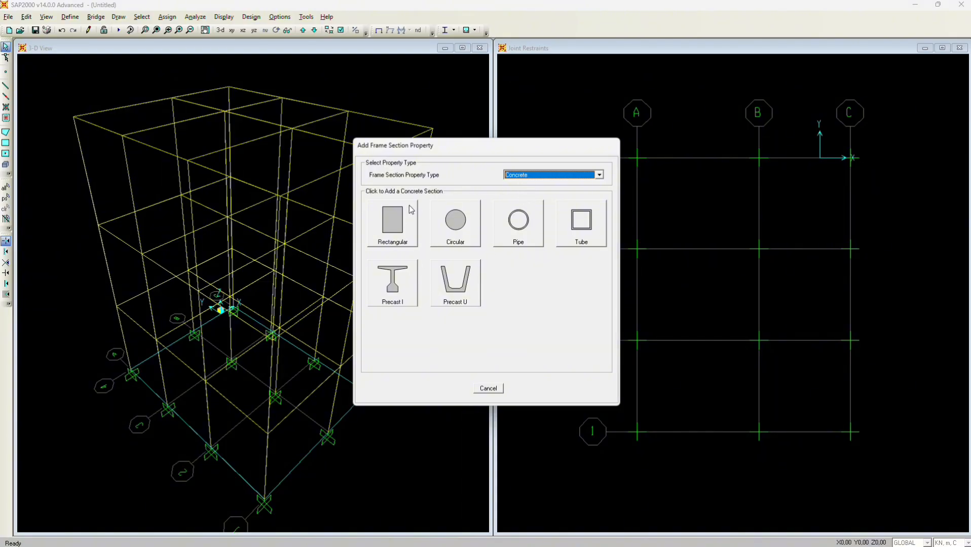
pyautogui.click(392, 213)
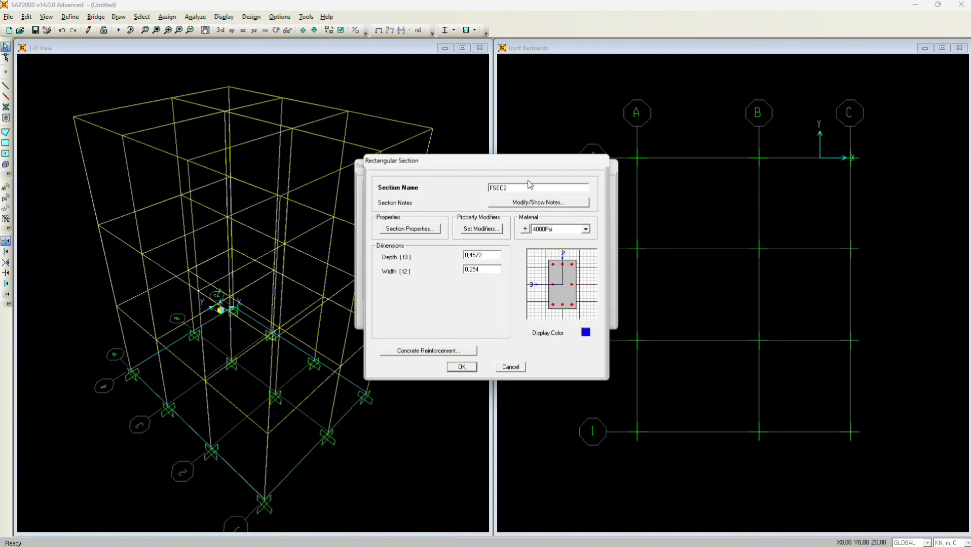
pyautogui.click(529, 184)
pyautogui.press('BackSpace')
pyautogui.press('BackSpace')
pyautogui.press('BackSpace')
pyautogui.press('BackSpace')
pyautogui.press('BackSpace')
pyautogui.write('KOLOM 40')
# Assign the BETON material to KOLOM 40/40 and set both its depth and width to 40 cm
pyautogui.click(585, 229)
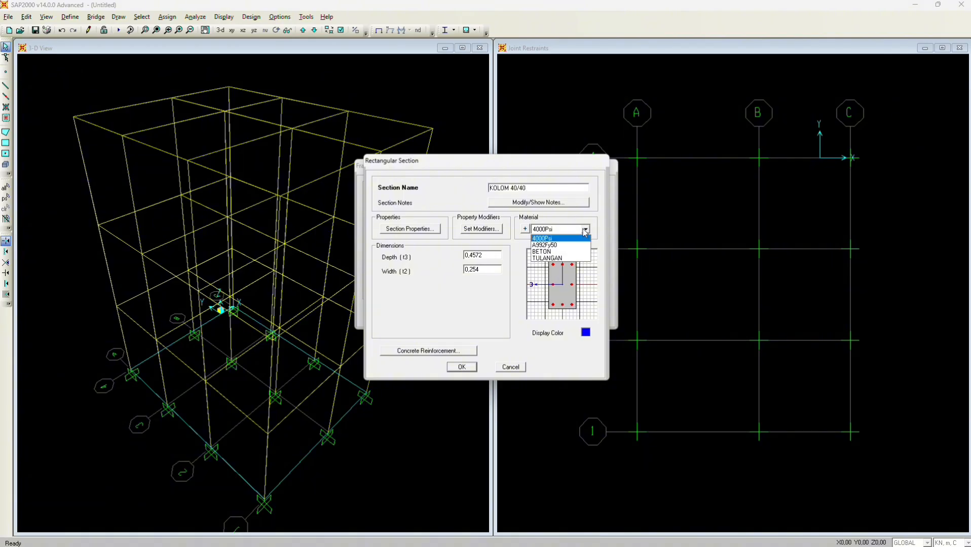
pyautogui.click(561, 252)
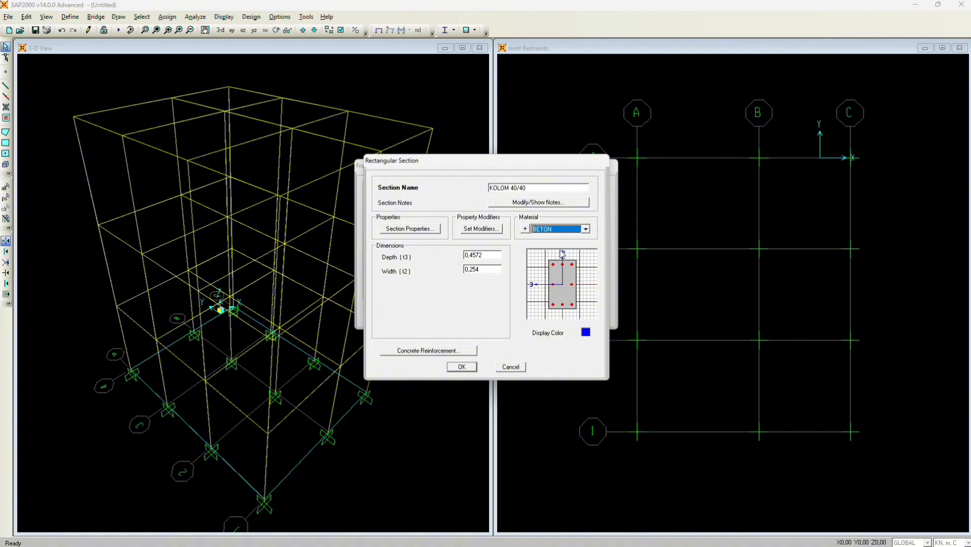
pyautogui.doubleClick(490, 256)
pyautogui.press('BackSpace')
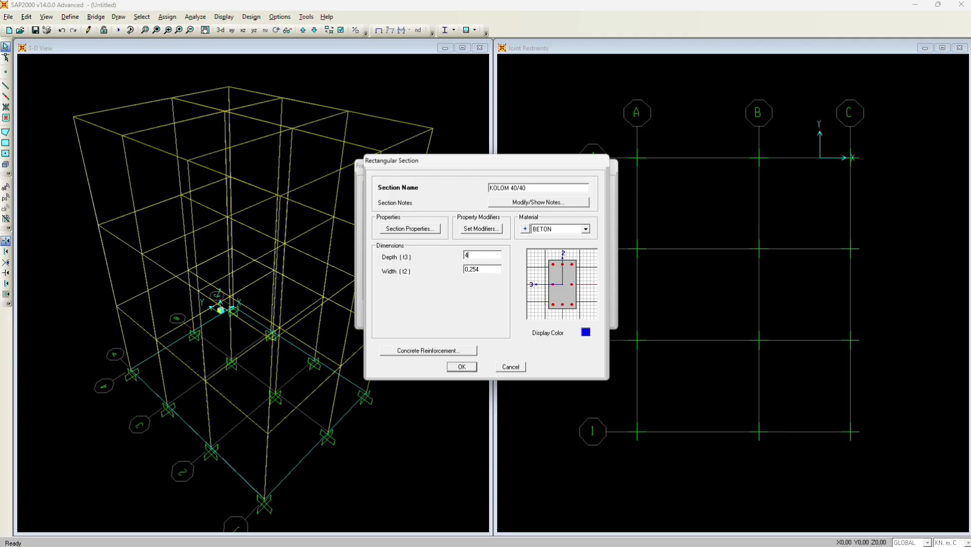
pyautogui.write('40 CM')
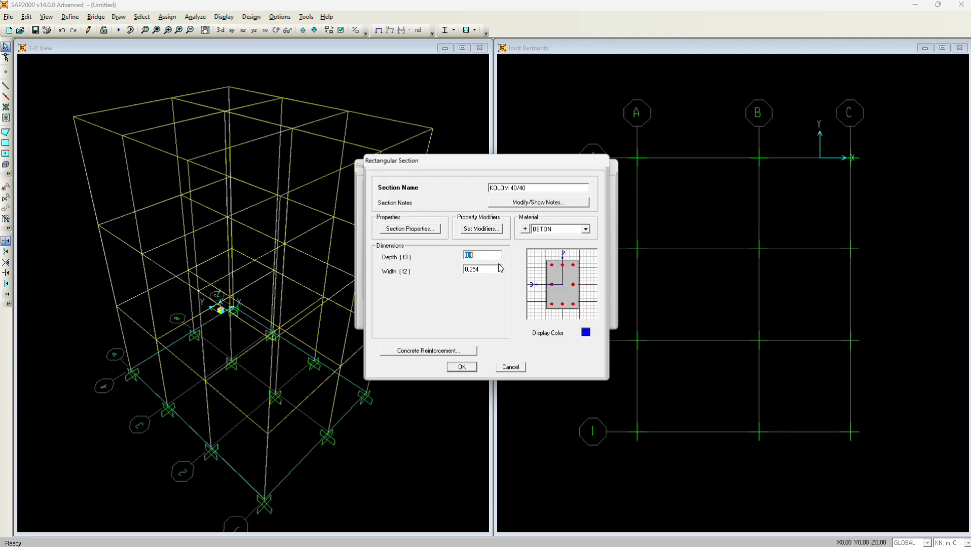
pyautogui.doubleClick(494, 268)
pyautogui.press('BackSpace')
pyautogui.write('40 CM')
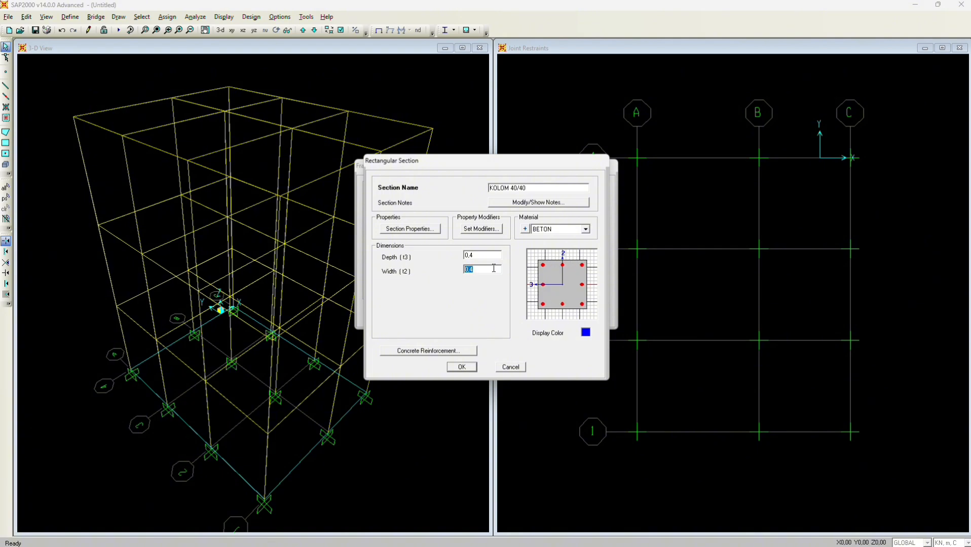
# Reinforce KOLOM 40/40 as a column with TULANGAN rebar, #7 longitudinal bars and #3 confinement bars
pyautogui.click(427, 351)
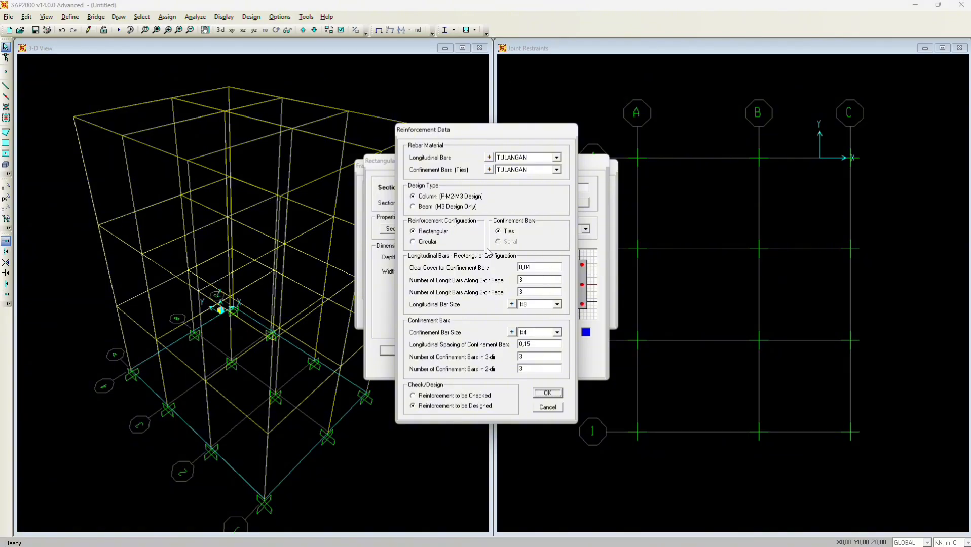
pyautogui.click(551, 305)
pyautogui.scroll(3, 539, 337)
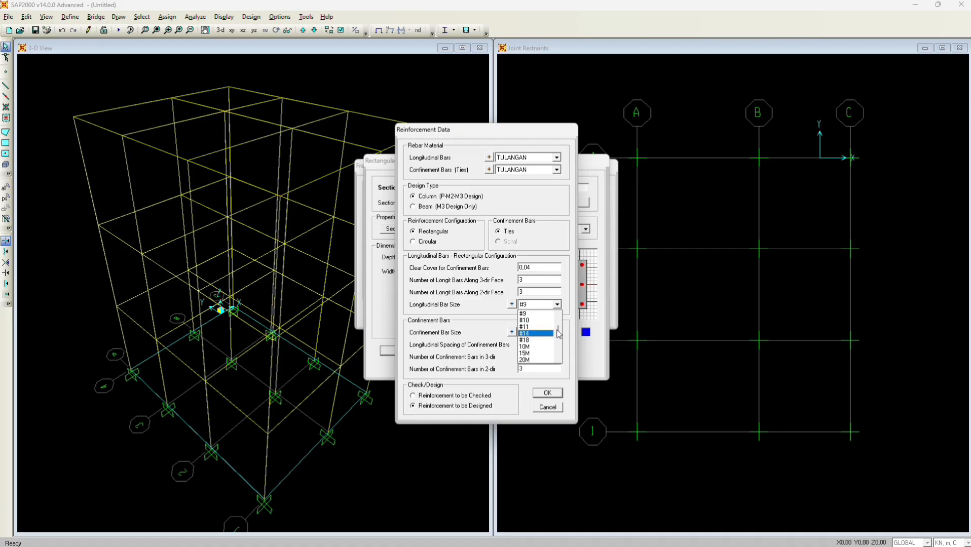
pyautogui.click(538, 346)
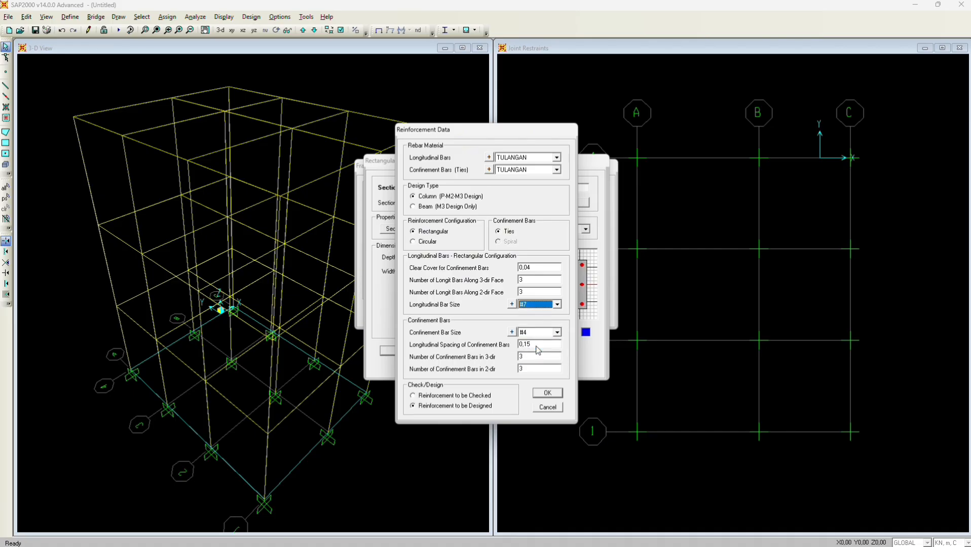
pyautogui.click(557, 332)
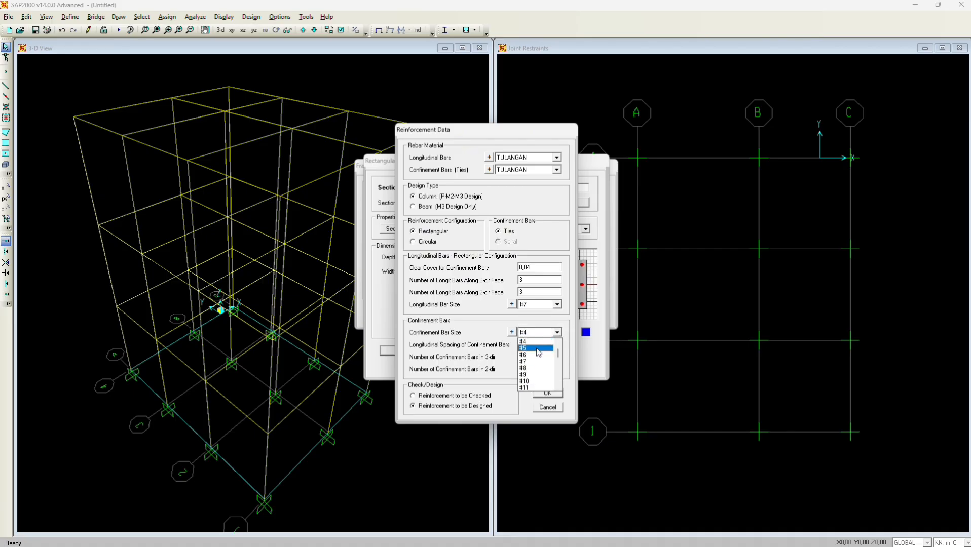
pyautogui.scroll(1, 559, 353)
pyautogui.click(536, 348)
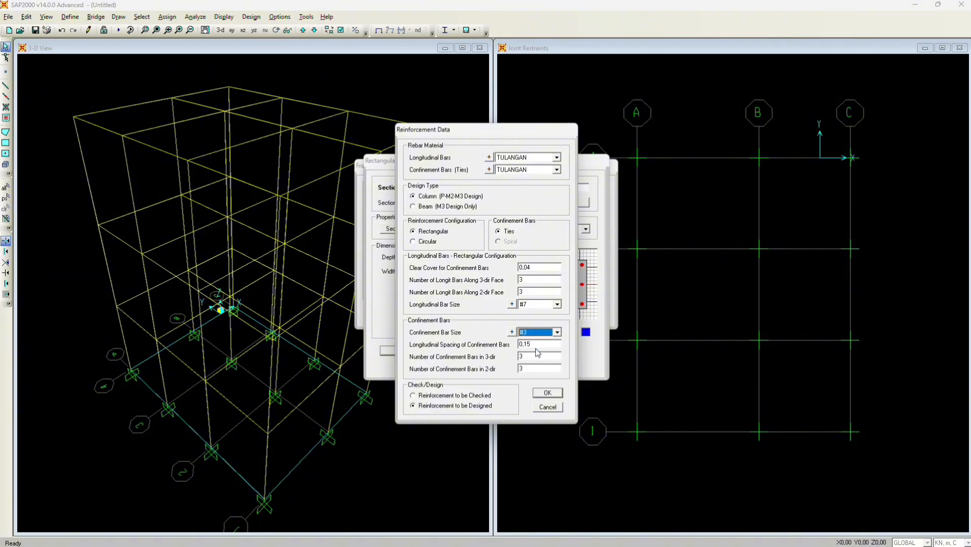
pyautogui.click(548, 394)
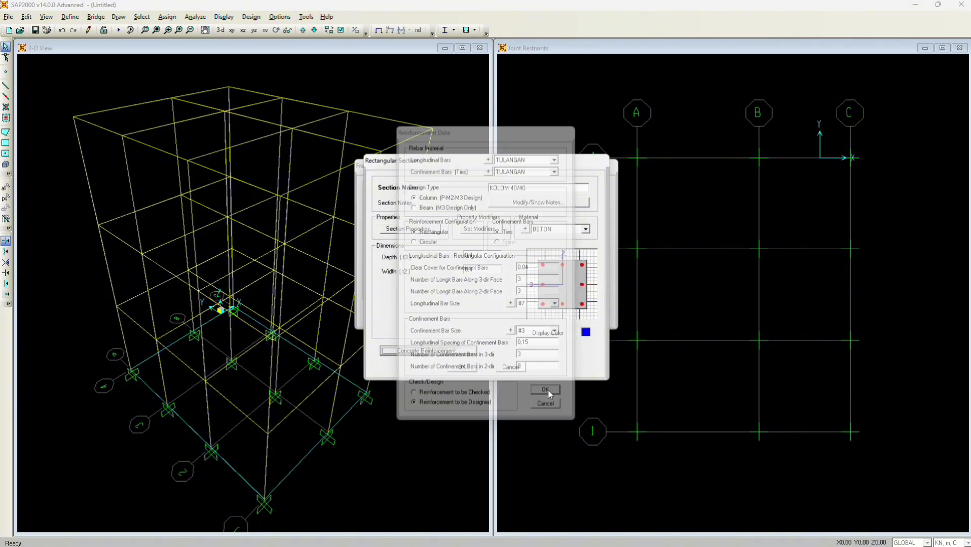
# Save the KOLOM 40/40 section and add a rectangular concrete frame section named BALOK 30/40
pyautogui.click(464, 367)
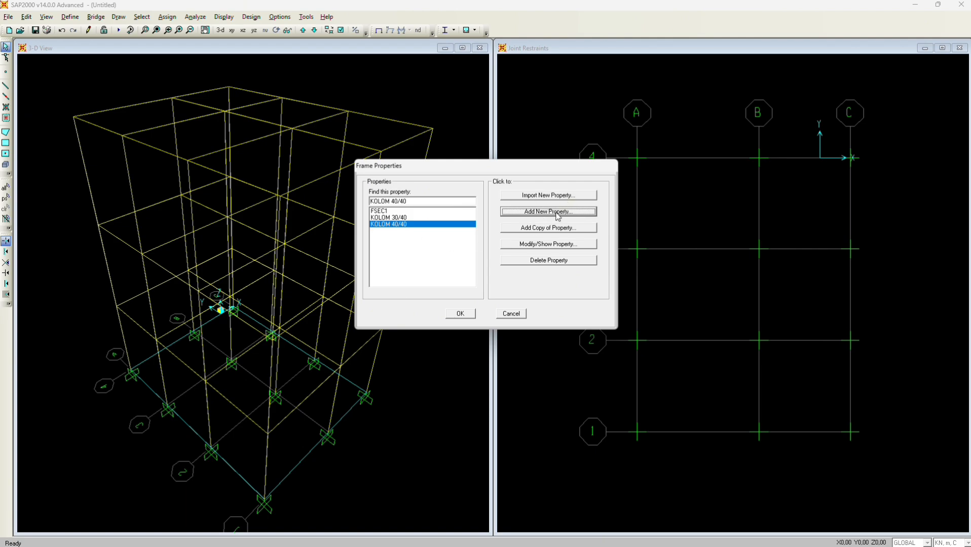
pyautogui.click(558, 216)
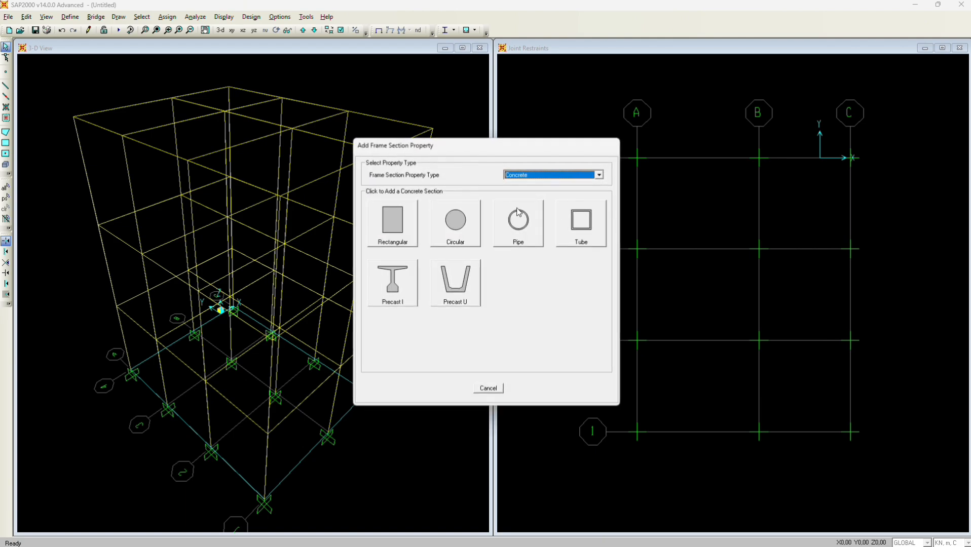
pyautogui.click(393, 224)
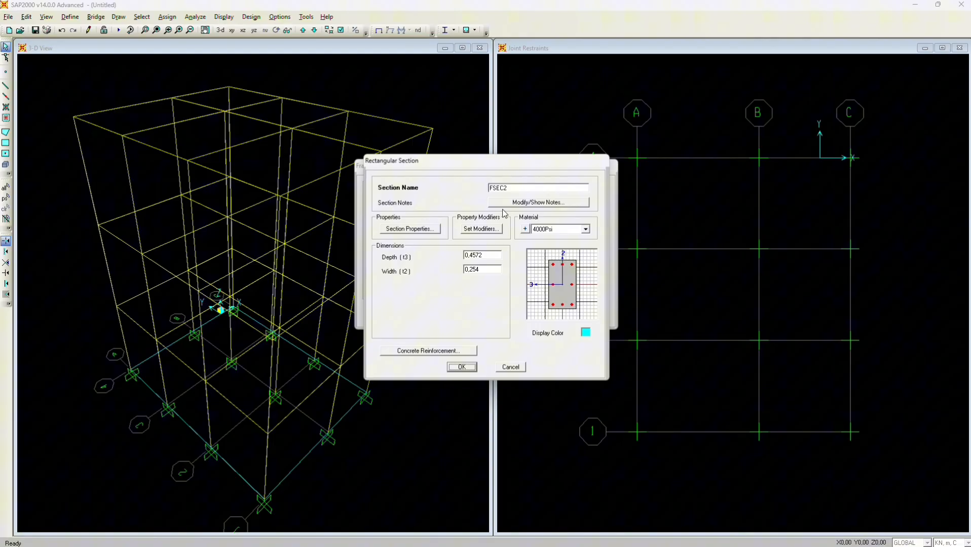
pyautogui.click(518, 188)
pyautogui.press('BackSpace')
pyautogui.press('BackSpace')
pyautogui.press('BackSpace')
pyautogui.press('BackSpace')
pyautogui.press('BackSpace')
pyautogui.write('BALOK 30/40')
# Assign the BETON material to BALOK 30/40 and set its depth to 40 cm and width to 30 cm
pyautogui.click(585, 229)
pyautogui.click(557, 251)
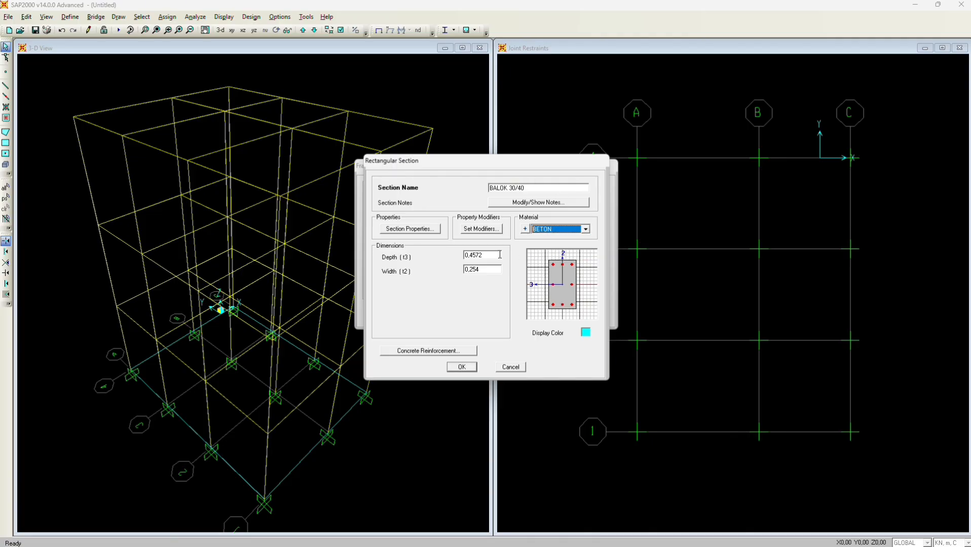
pyautogui.doubleClick(483, 256)
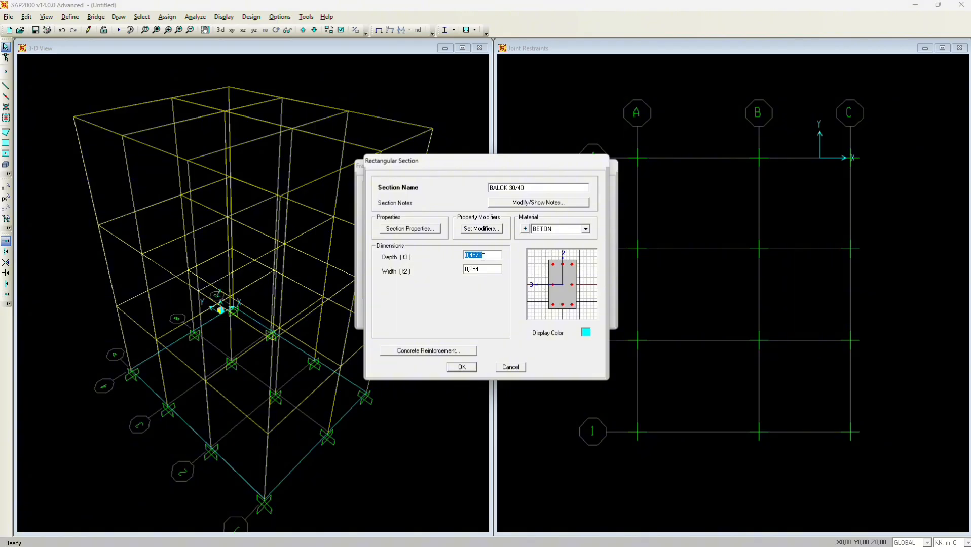
pyautogui.press('BackSpace')
pyautogui.press('BackSpace')
pyautogui.press('BackSpace')
pyautogui.write('40 cm')
pyautogui.press('Return')
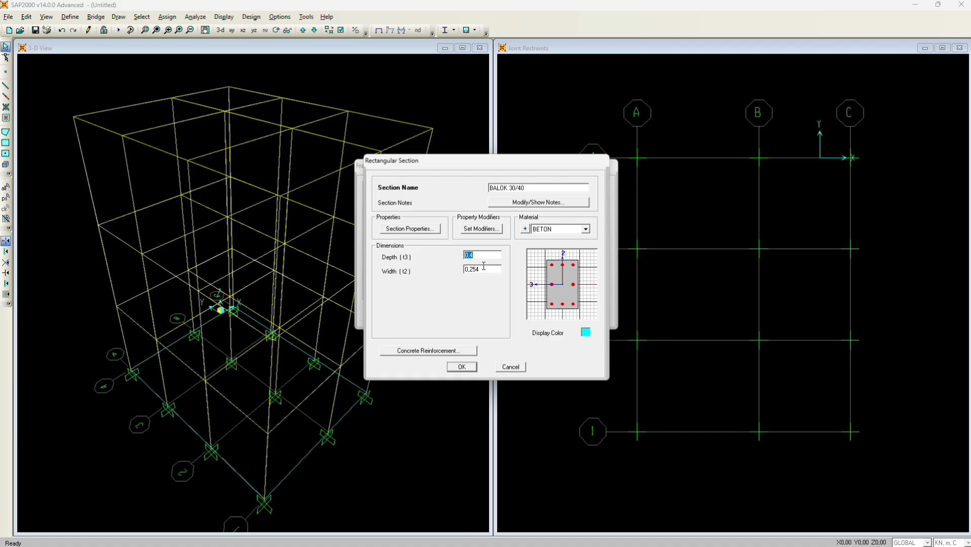
pyautogui.press('Tab')
pyautogui.press('BackSpace')
pyautogui.write('30 CM')
# Set BALOK 30/40's reinforcement design type to Beam, change the top and bottom concrete covers, and save the section
pyautogui.click(441, 350)
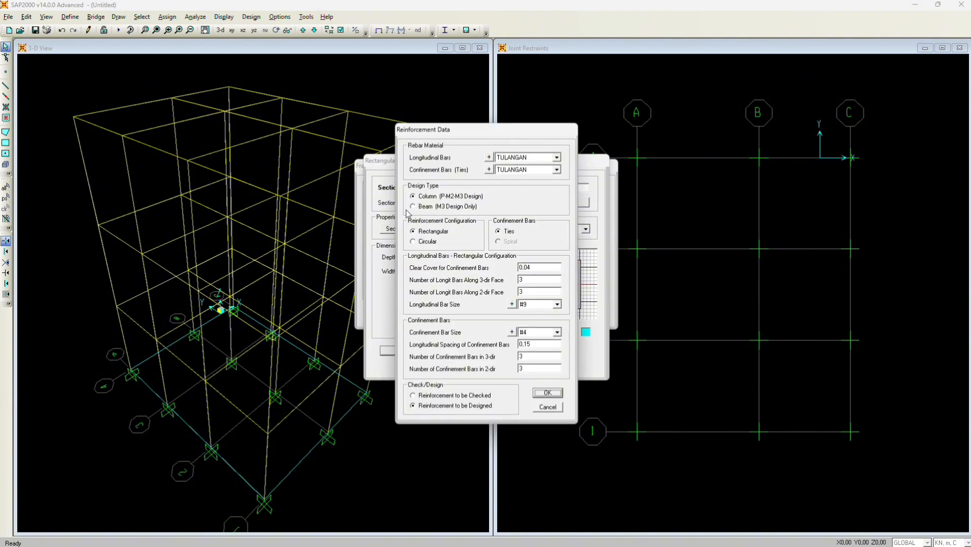
pyautogui.click(414, 207)
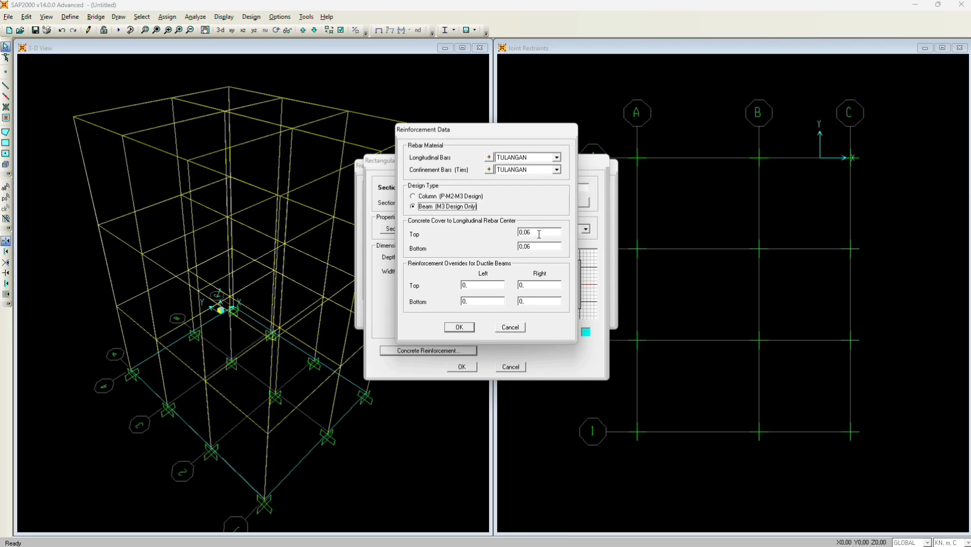
pyautogui.doubleClick(538, 234)
pyautogui.press('BackSpace')
pyautogui.write('0')
pyautogui.press('Return')
pyautogui.doubleClick(547, 246)
pyautogui.write('0')
pyautogui.press('Return')
pyautogui.click(462, 329)
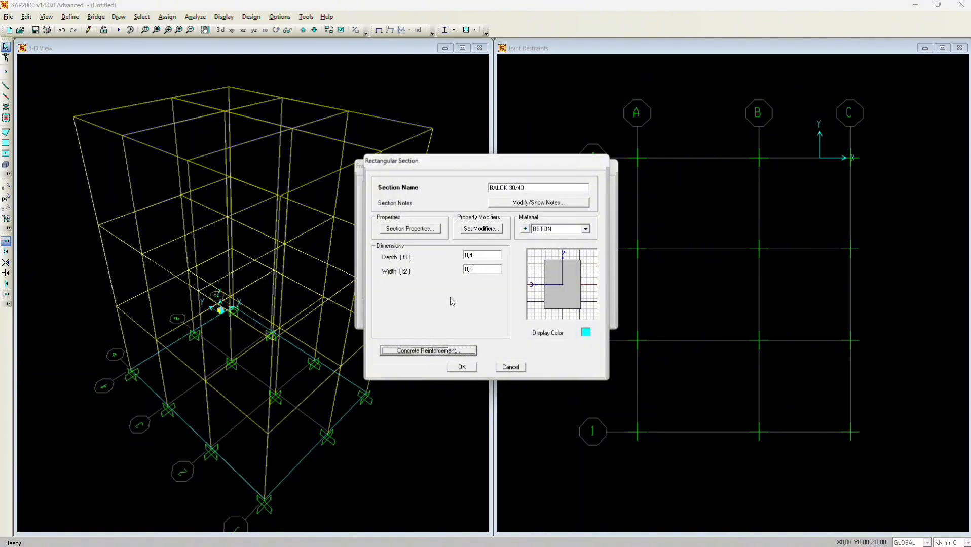
pyautogui.click(462, 367)
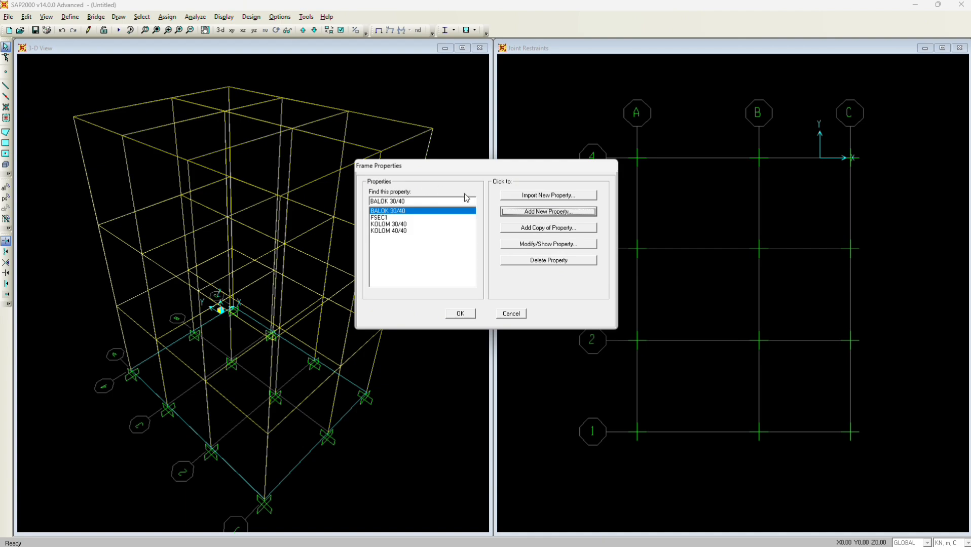
# Add another rectangular concrete frame section and name it BALOK 25/30
pyautogui.click(551, 214)
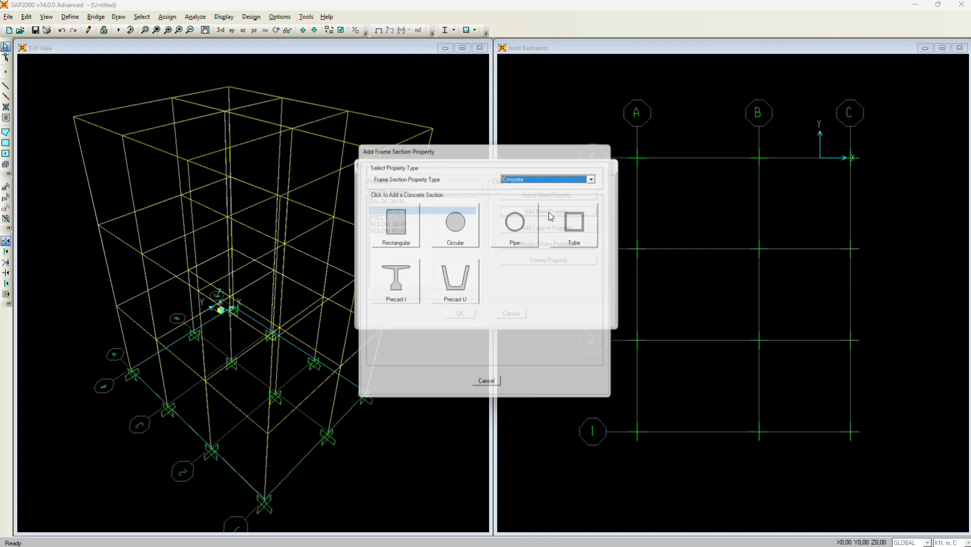
pyautogui.click(396, 222)
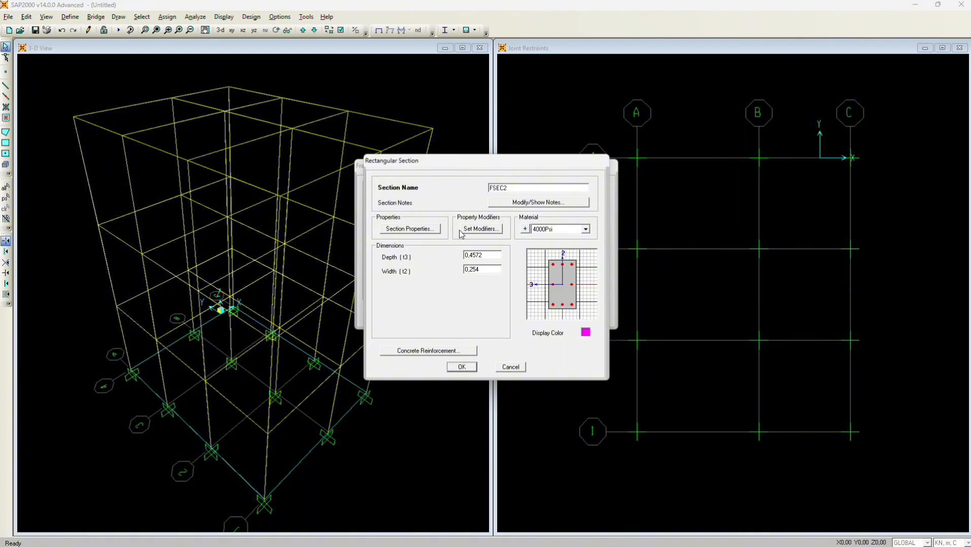
pyautogui.press('BackSpace')
pyautogui.press('BackSpace')
pyautogui.press('BackSpace')
pyautogui.press('BackSpace')
pyautogui.press('BackSpace')
pyautogui.write('KOLOM')
pyautogui.press('BackSpace')
pyautogui.press('BackSpace')
pyautogui.press('BackSpace')
pyautogui.press('BackSpace')
pyautogui.press('BackSpace')
pyautogui.write('BALOK 25/30')
# Assign the BETON material to BALOK 25/30 and set its depth to 30 cm and width to 25 cm
pyautogui.click(585, 229)
pyautogui.click(551, 254)
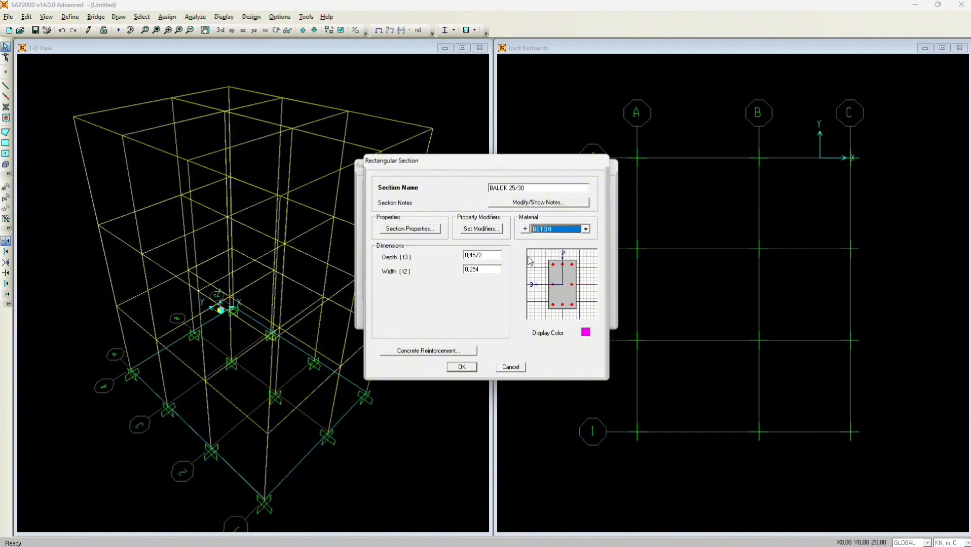
pyautogui.doubleClick(481, 256)
pyautogui.press('BackSpace')
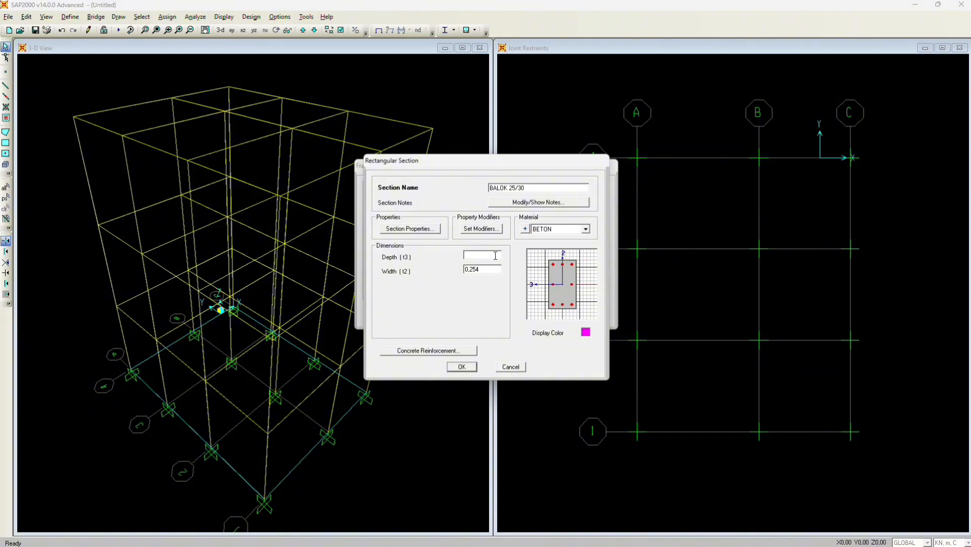
pyautogui.press('BackSpace')
pyautogui.write('30 cm')
pyautogui.press('Return')
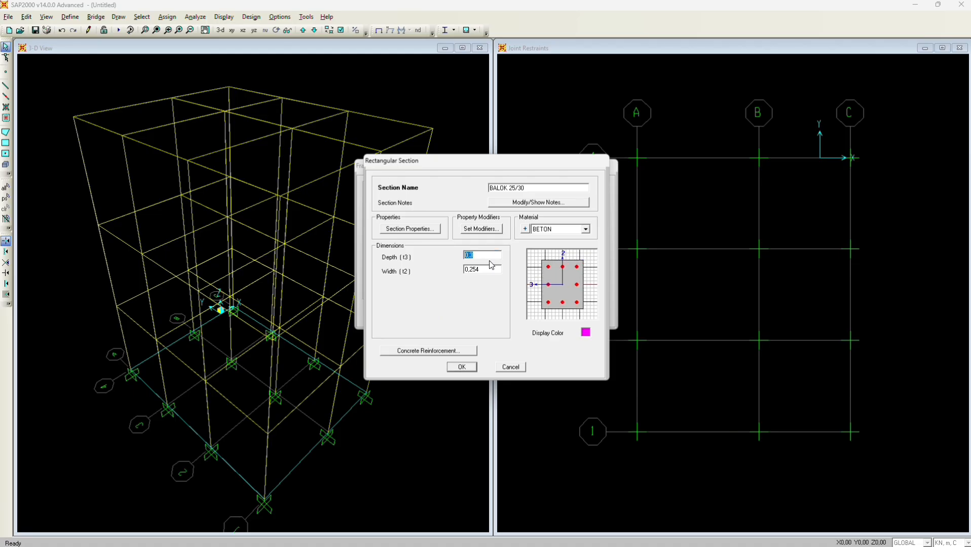
pyautogui.click(483, 268)
pyautogui.write('25 CM')
# Set BALOK 25/30's reinforcement design type to Beam, change the top and bottom concrete covers, and save the section
pyautogui.click(454, 354)
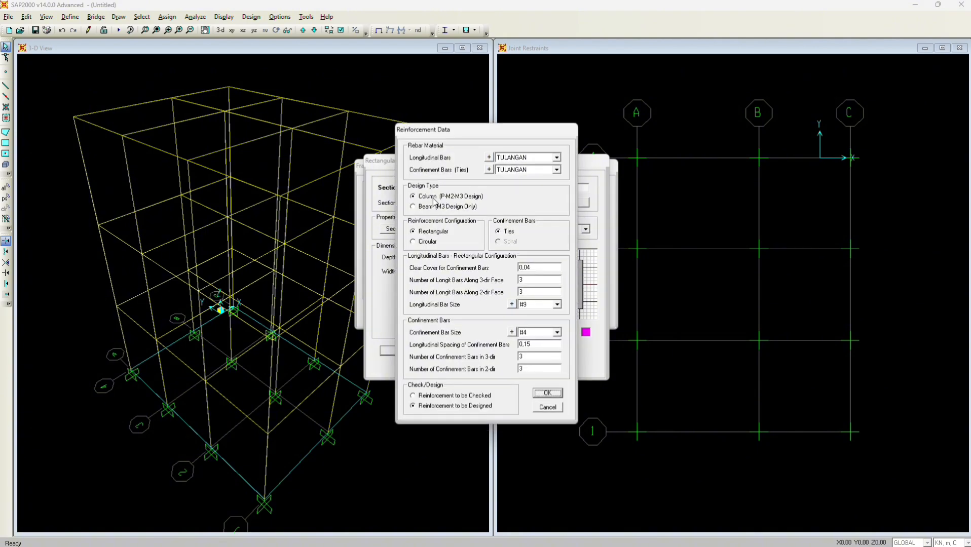
pyautogui.click(413, 206)
pyautogui.doubleClick(543, 232)
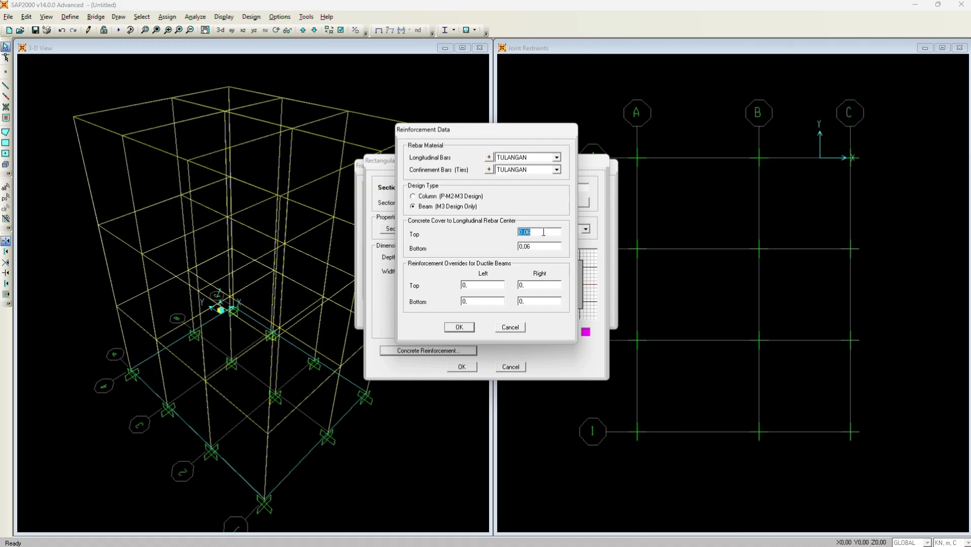
pyautogui.write('0')
pyautogui.doubleClick(540, 248)
pyautogui.write('0')
pyautogui.click(460, 327)
pyautogui.click(461, 367)
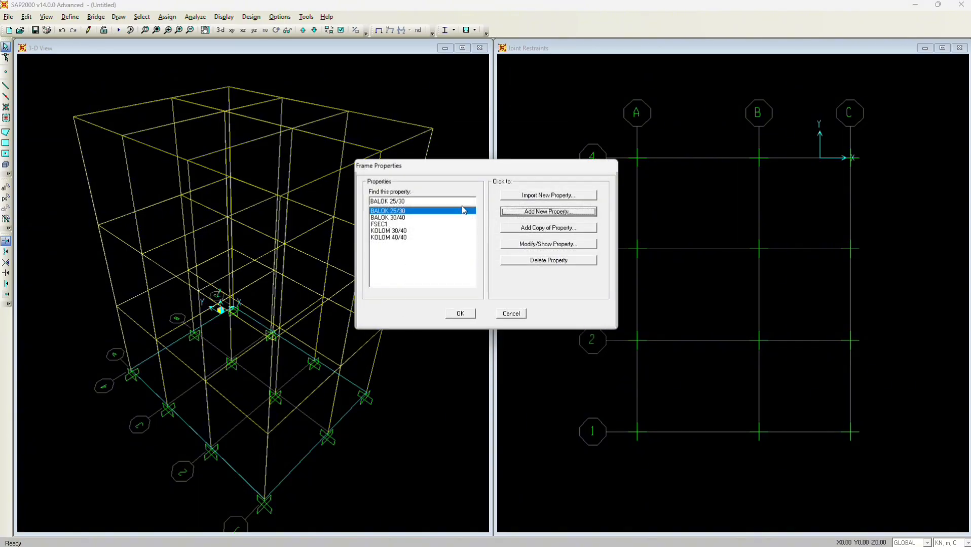
pyautogui.click(428, 16)
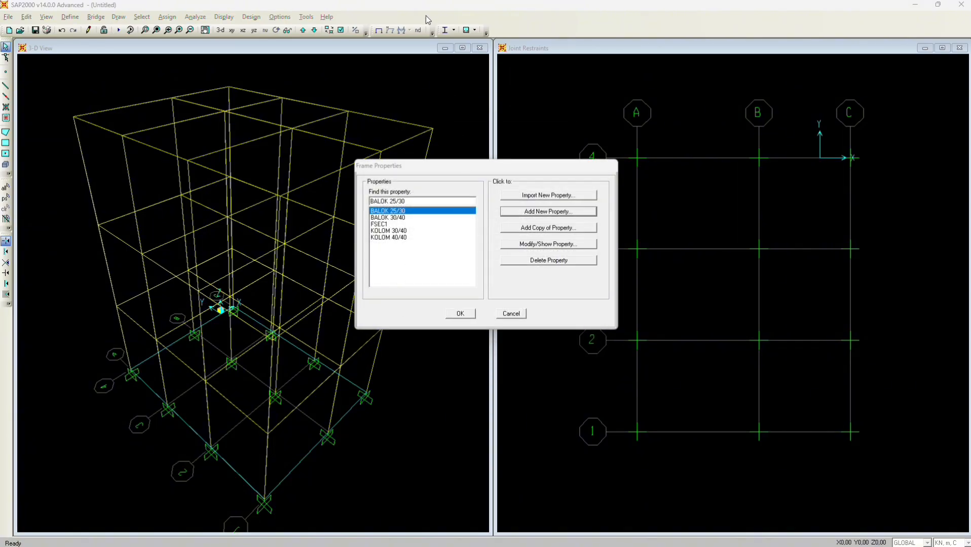
# Add another rectangular concrete frame section and name it BALOK 20/30
pyautogui.click(549, 212)
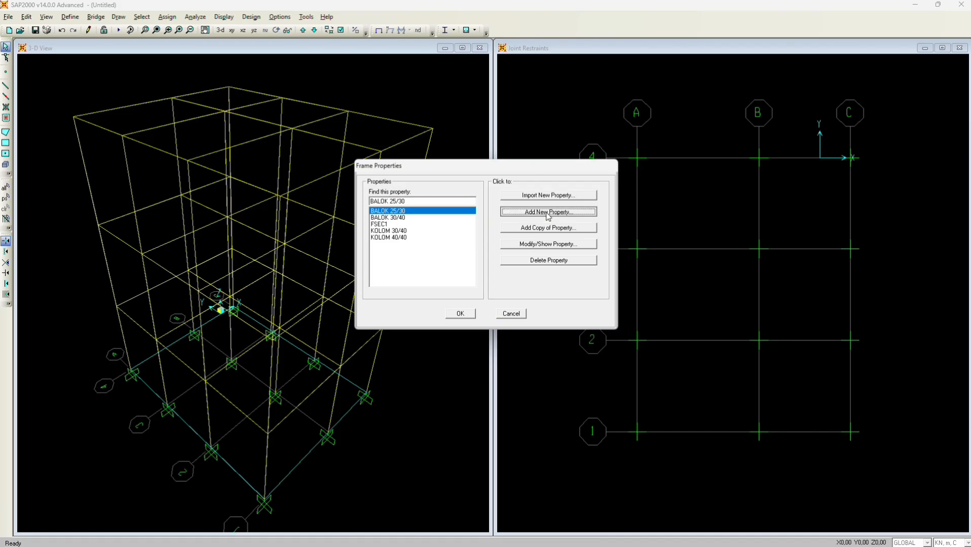
pyautogui.click(393, 225)
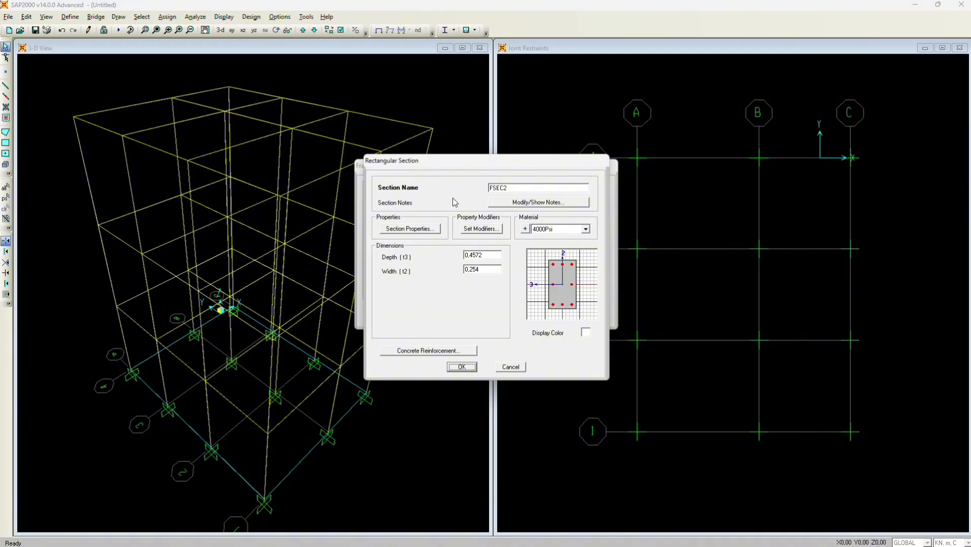
pyautogui.click(512, 187)
pyautogui.press('BackSpace')
pyautogui.press('BackSpace')
pyautogui.press('BackSpace')
pyautogui.press('BackSpace')
pyautogui.press('BackSpace')
pyautogui.write('BALOK 20/30')
# Assign the BETON material to BALOK 20/30 and set its depth to 30 cm and width to 20 cm
pyautogui.click(575, 229)
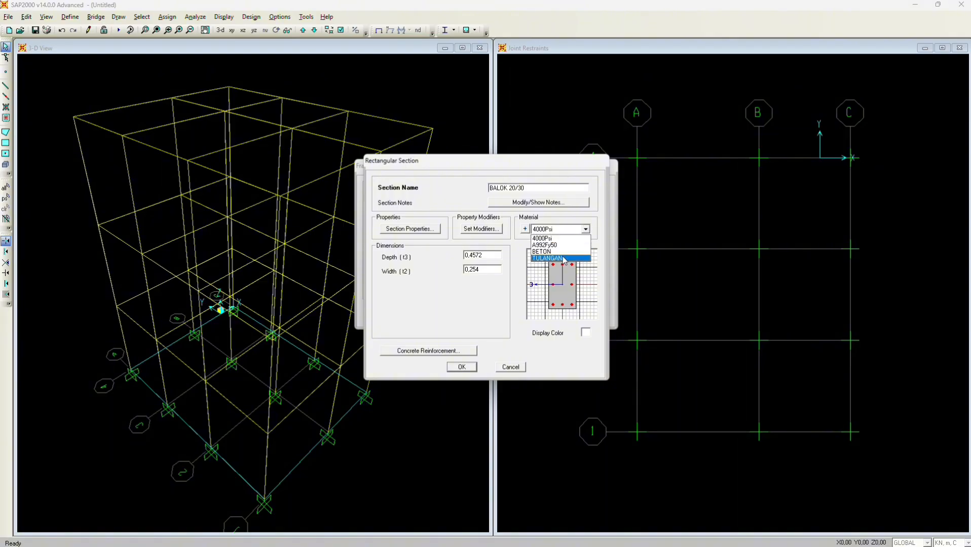
pyautogui.click(562, 253)
pyautogui.doubleClick(491, 253)
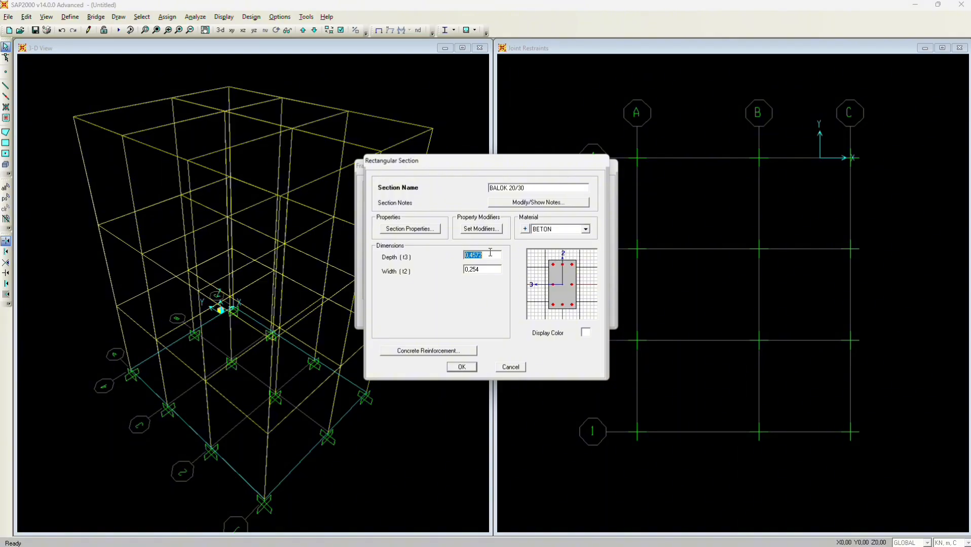
pyautogui.press('BackSpace')
pyautogui.write('9')
pyautogui.press('BackSpace')
pyautogui.press('BackSpace')
pyautogui.write('30 CM')
pyautogui.press('Return')
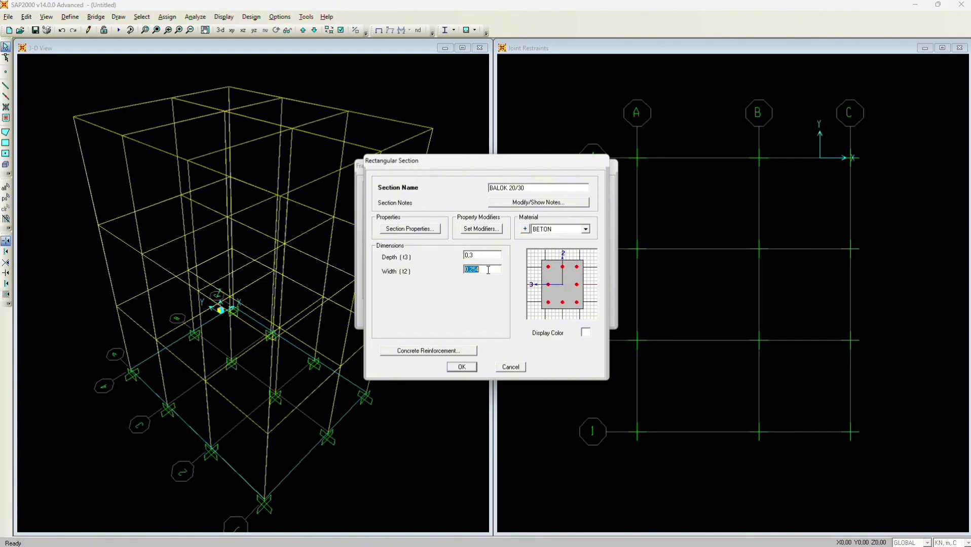
pyautogui.press('BackSpace')
pyautogui.write('20 CM')
pyautogui.press('Return')
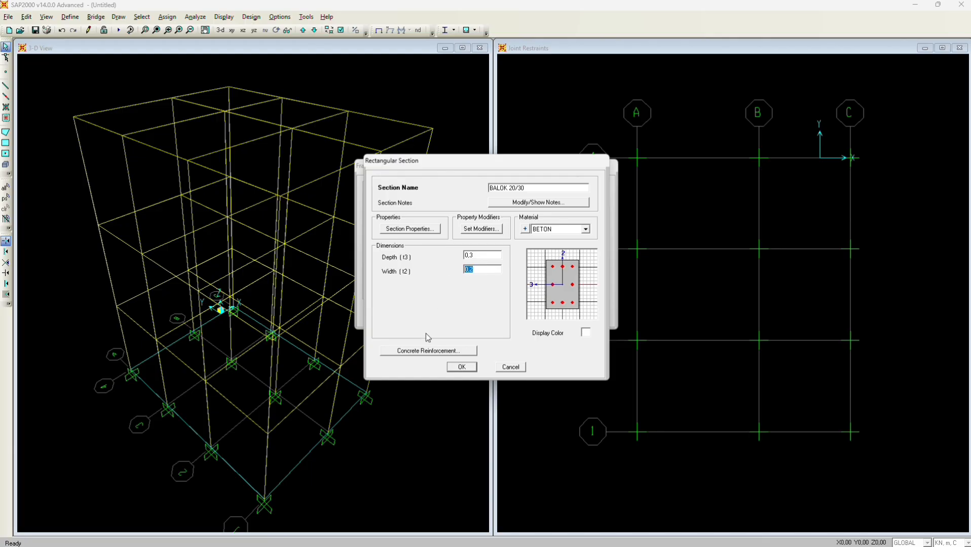
# Reinforce BALOK 20/30 as a beam with top and bottom concrete covers of 0,4, and save the frame section definitions
pyautogui.click(436, 354)
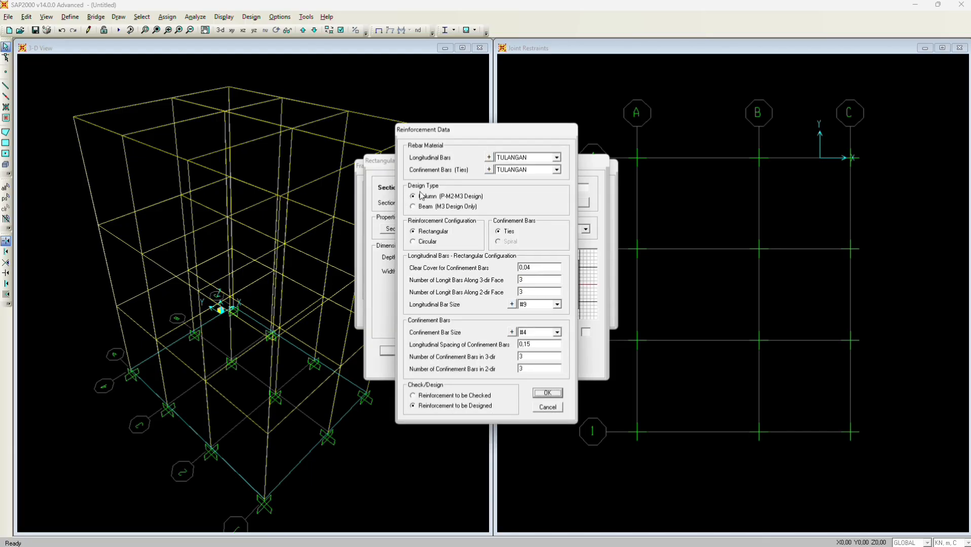
pyautogui.click(412, 206)
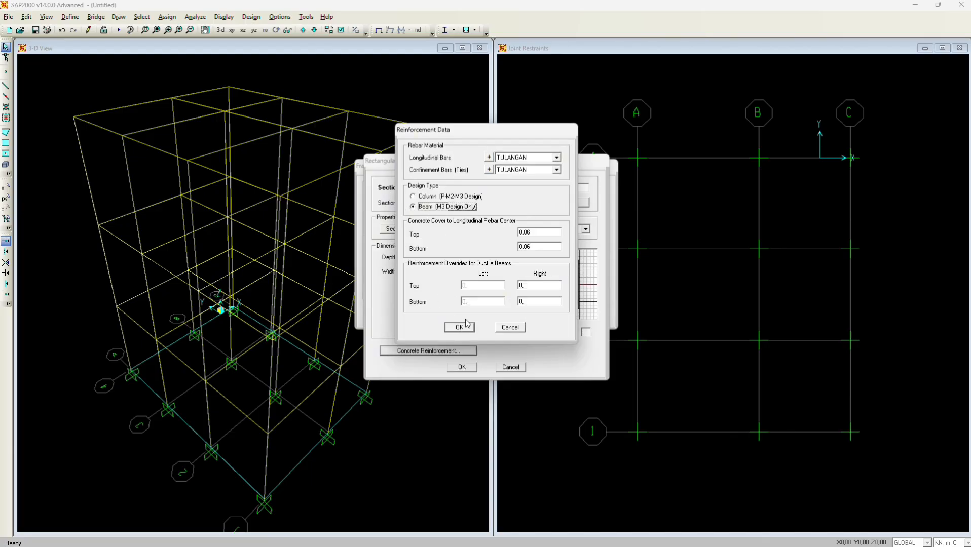
pyautogui.doubleClick(538, 233)
pyautogui.press('BackSpace')
pyautogui.write('0,4')
pyautogui.doubleClick(540, 247)
pyautogui.write('0,4')
pyautogui.click(459, 327)
pyautogui.click(461, 366)
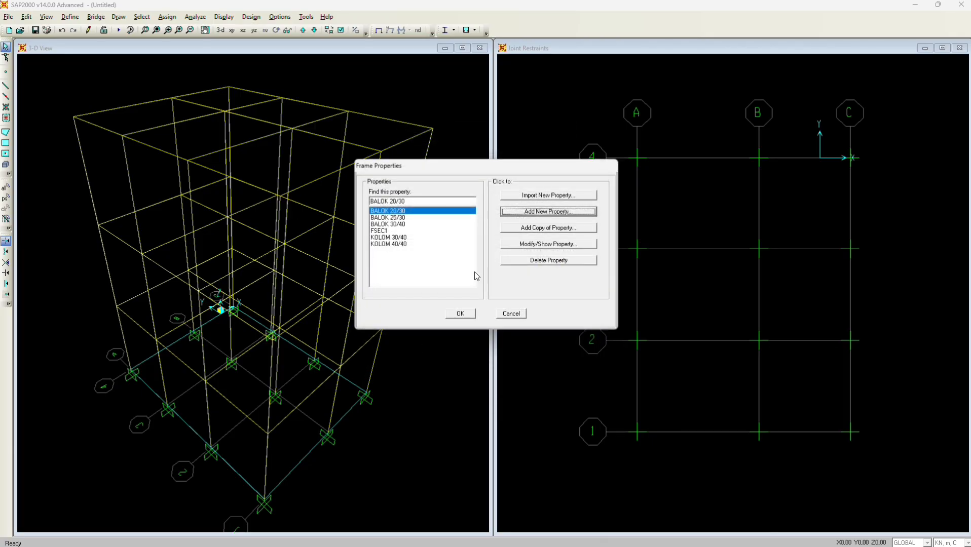
pyautogui.click(457, 314)
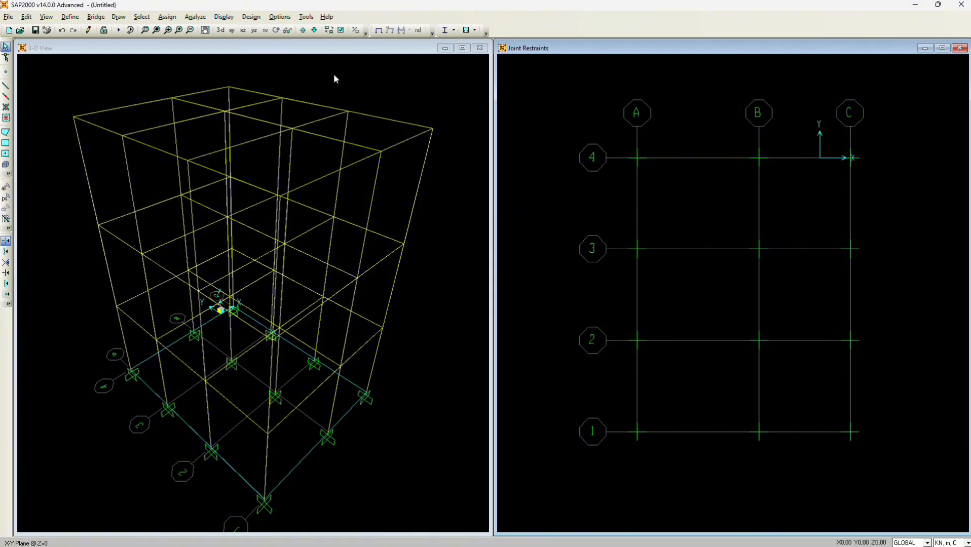
# Assign the KOLOM 30/40 section to all nine columns of the X-Z frame at Y=-9
pyautogui.click(243, 30)
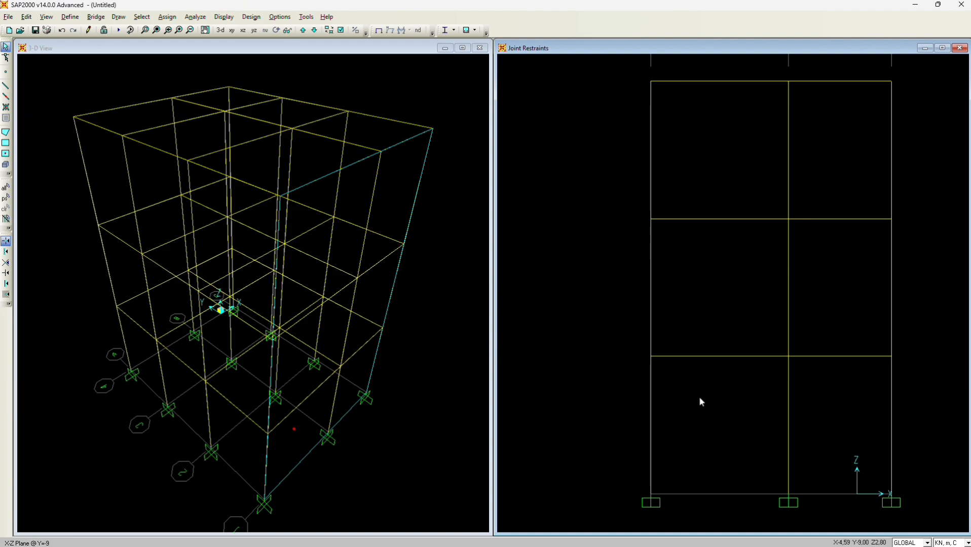
pyautogui.click(652, 439)
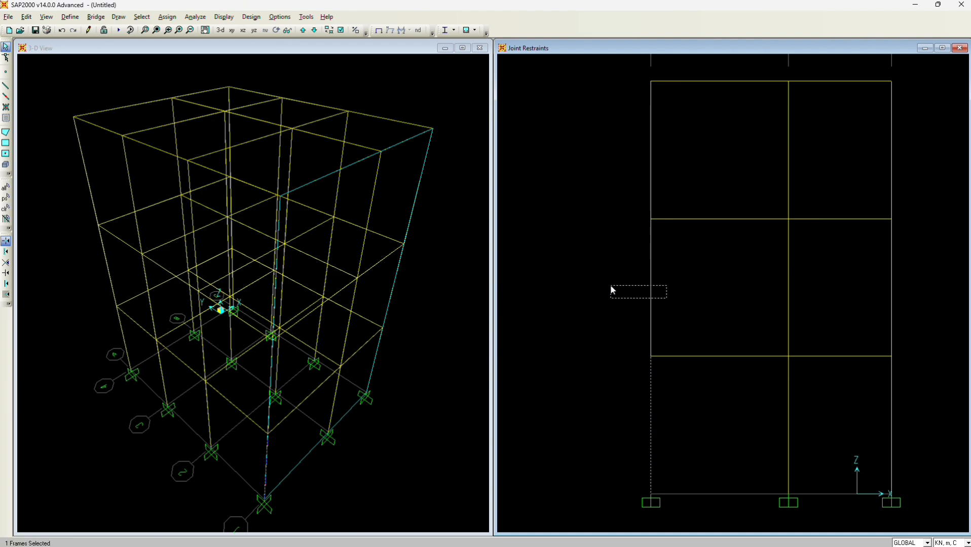
pyautogui.click(651, 286)
pyautogui.click(651, 142)
pyautogui.click(788, 142)
pyautogui.click(892, 168)
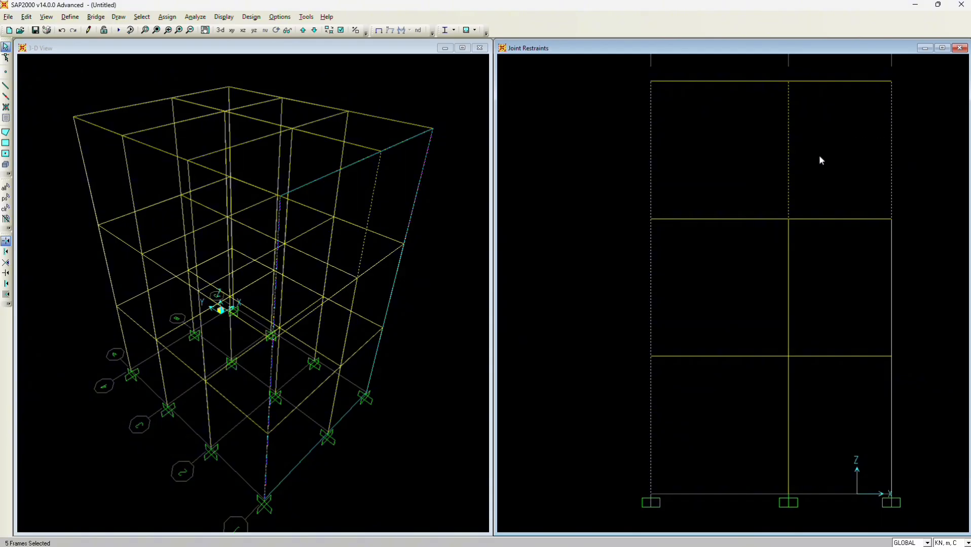
pyautogui.click(892, 296)
pyautogui.click(788, 303)
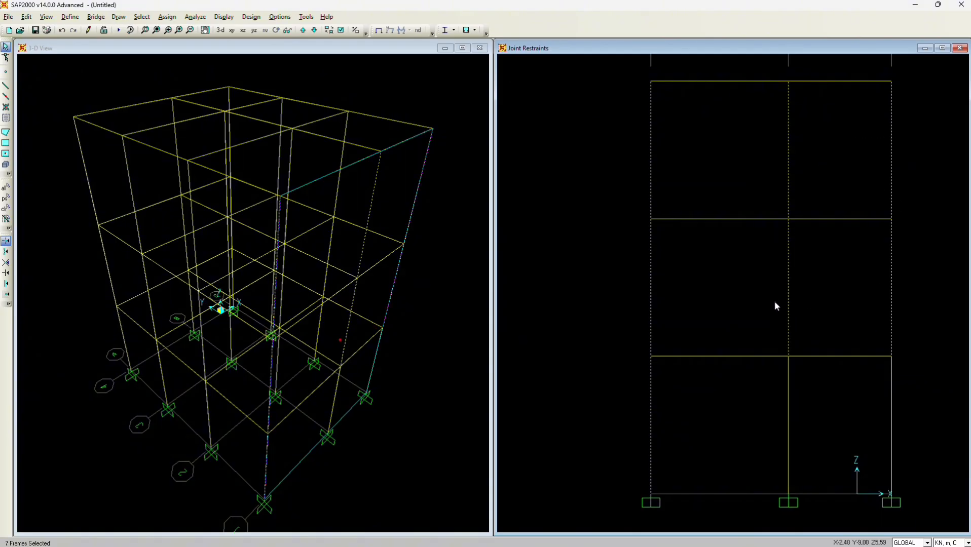
pyautogui.moveTo(935, 433); pyautogui.dragTo(759, 430)
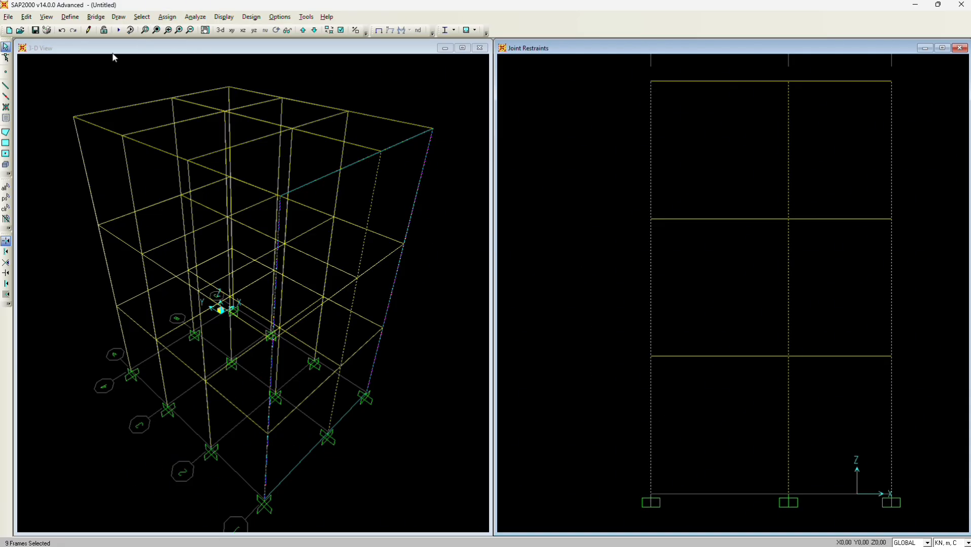
pyautogui.click(70, 17)
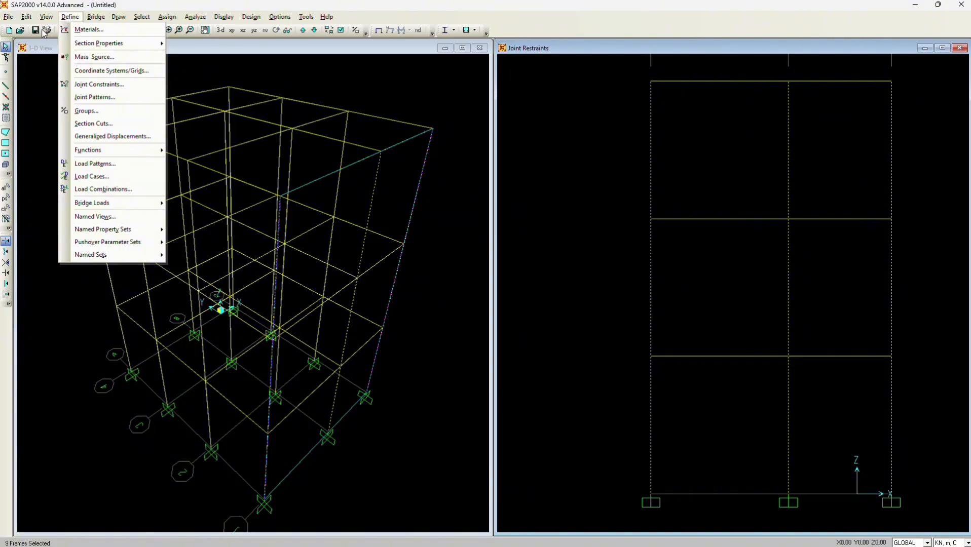
pyautogui.moveTo(91, 49)
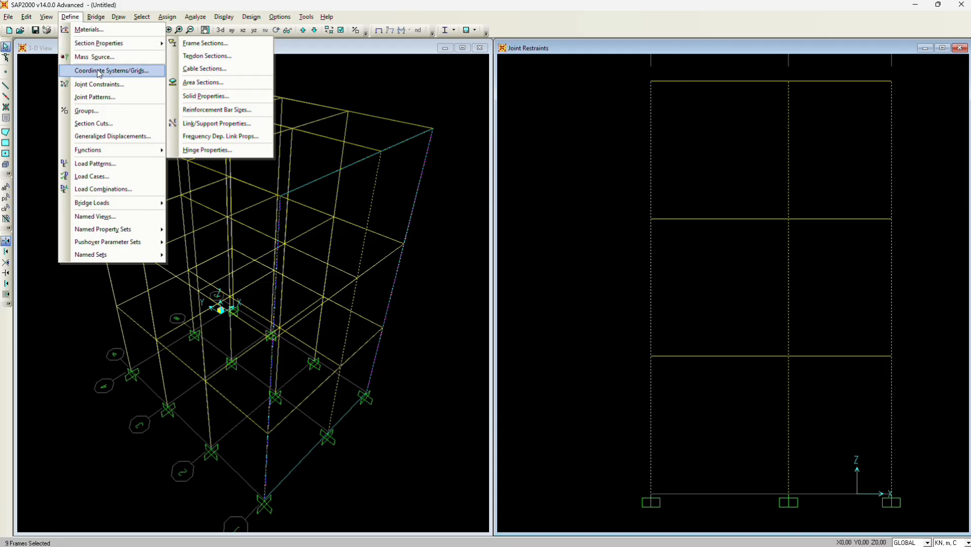
pyautogui.moveTo(167, 17)
pyautogui.moveTo(185, 45)
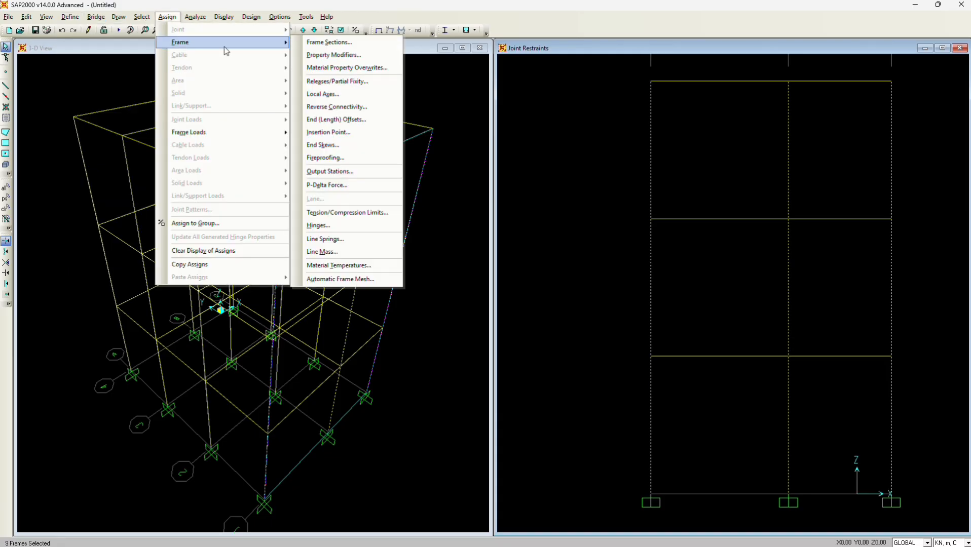
pyautogui.click(328, 43)
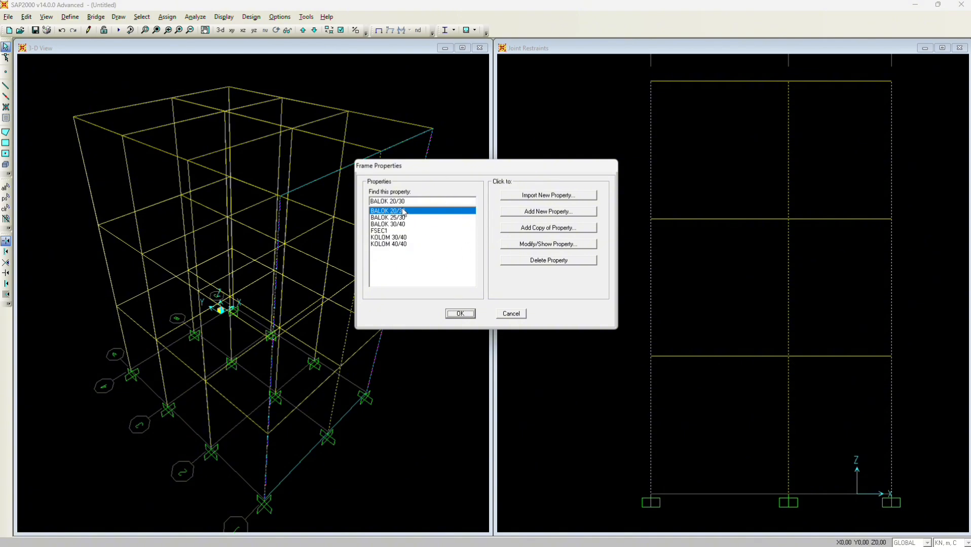
pyautogui.click(400, 237)
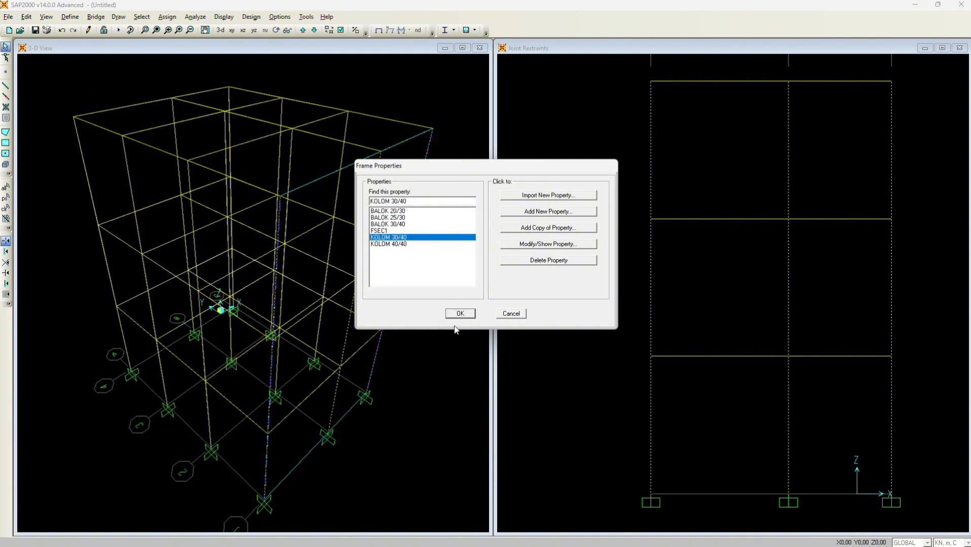
pyautogui.click(460, 313)
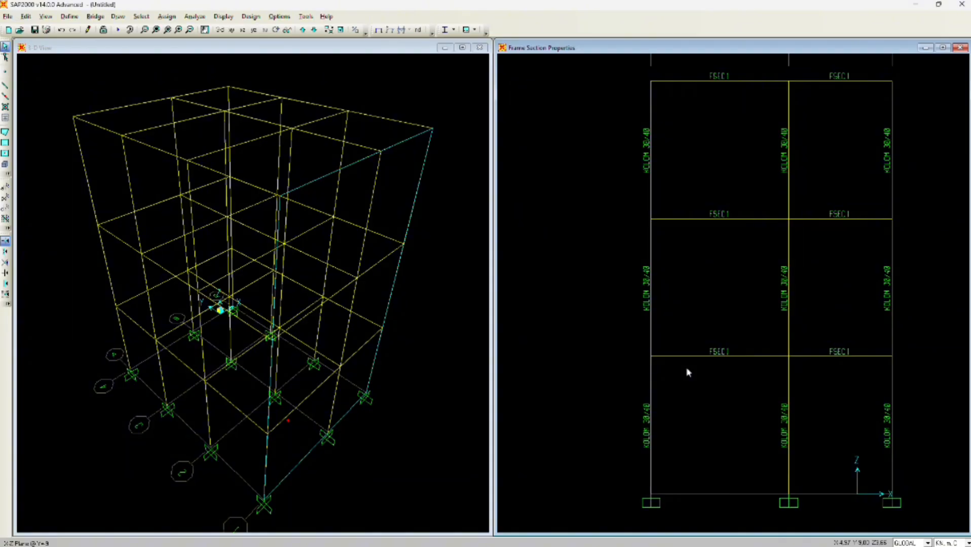
# Assign the KOLOM 30/40 section to the six outer columns of the X-Z frame at Y=-6
pyautogui.click(305, 31)
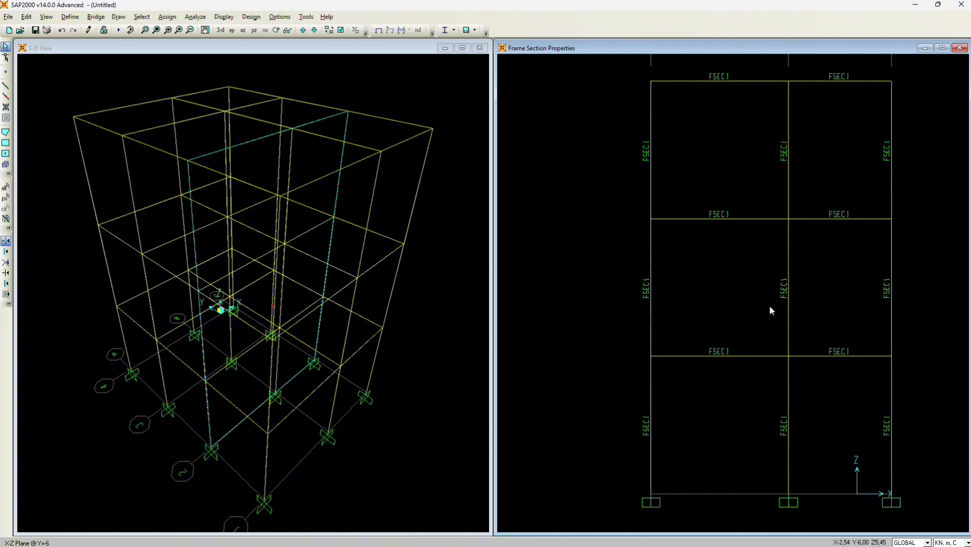
pyautogui.moveTo(689, 394); pyautogui.dragTo(626, 423)
pyautogui.moveTo(683, 305); pyautogui.dragTo(605, 309)
pyautogui.moveTo(674, 155); pyautogui.dragTo(626, 167)
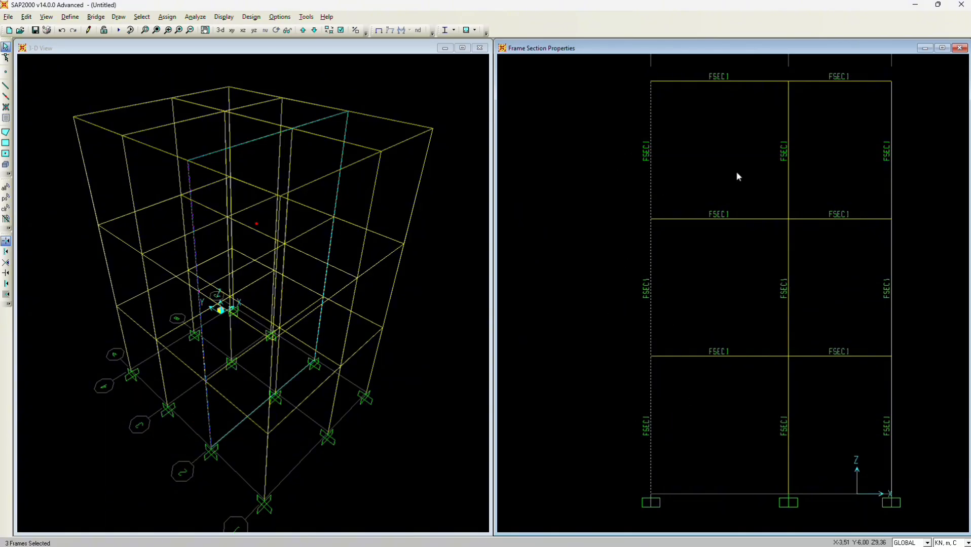
pyautogui.moveTo(912, 137); pyautogui.dragTo(835, 146)
pyautogui.moveTo(926, 223); pyautogui.dragTo(848, 284)
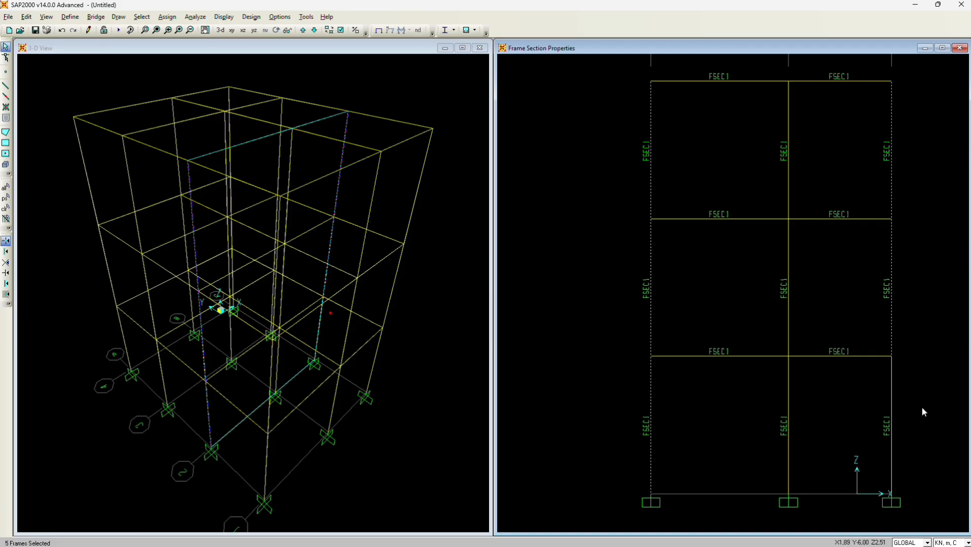
pyautogui.moveTo(921, 407); pyautogui.dragTo(839, 435)
pyautogui.click(164, 19)
pyautogui.click(348, 44)
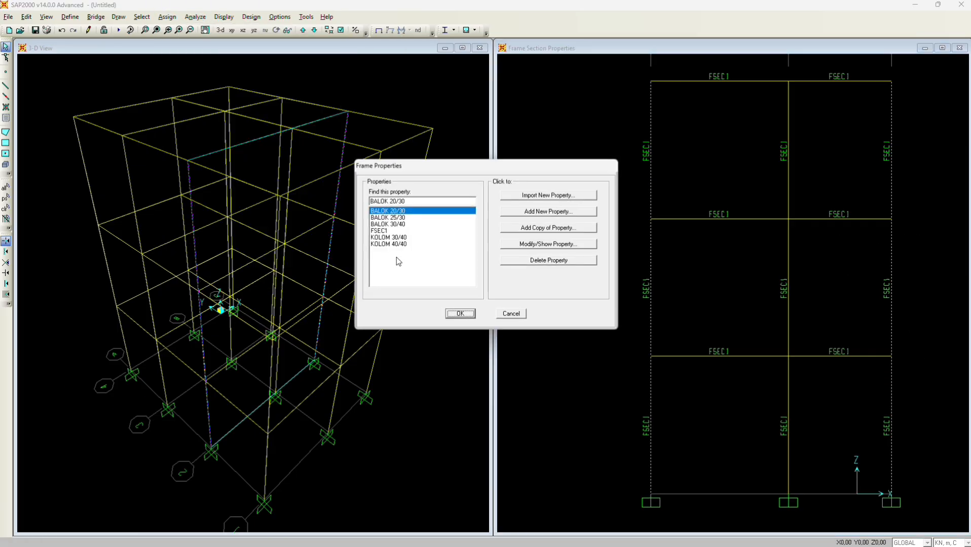
pyautogui.click(398, 237)
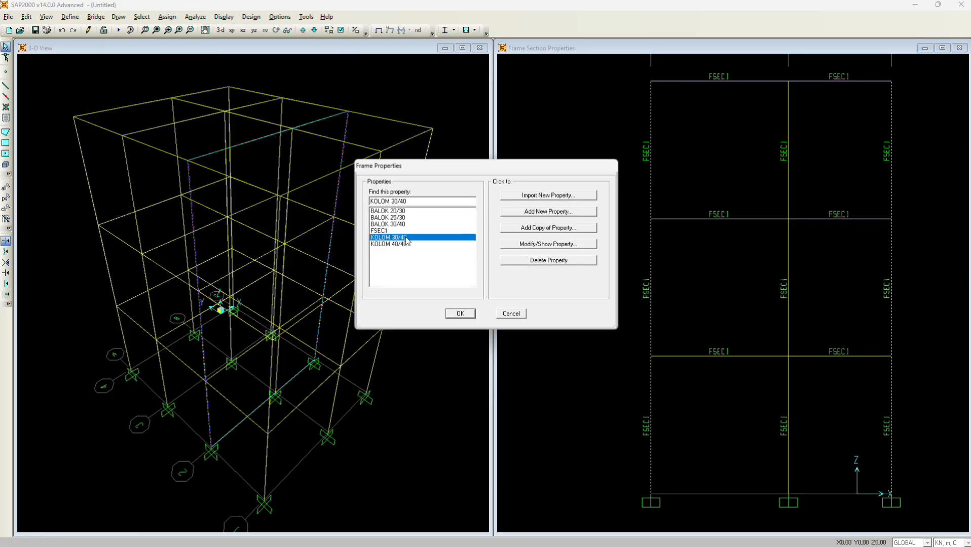
pyautogui.click(459, 313)
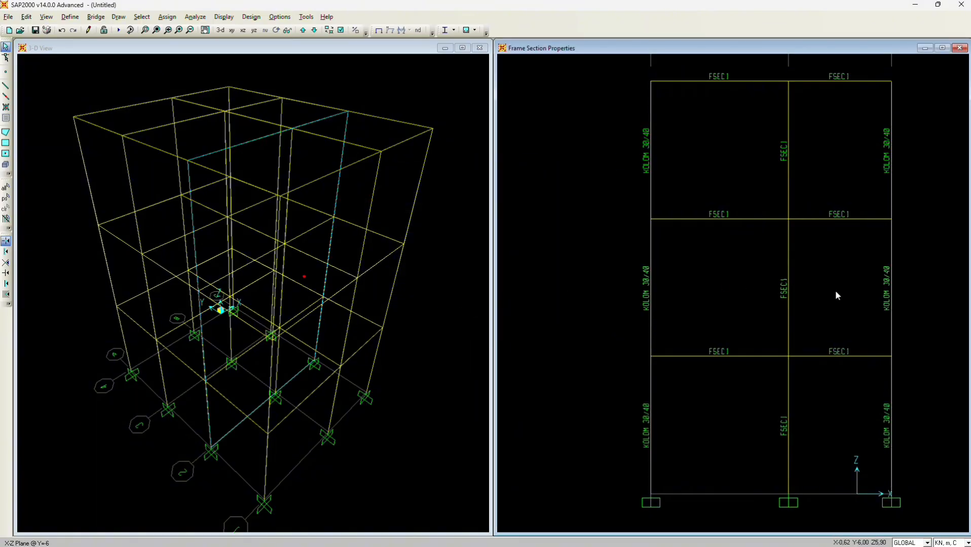
# Assign the KOLOM 40/40 section to the three middle columns of the X-Z frame at Y=-6
pyautogui.click(787, 288)
pyautogui.click(788, 167)
pyautogui.click(788, 388)
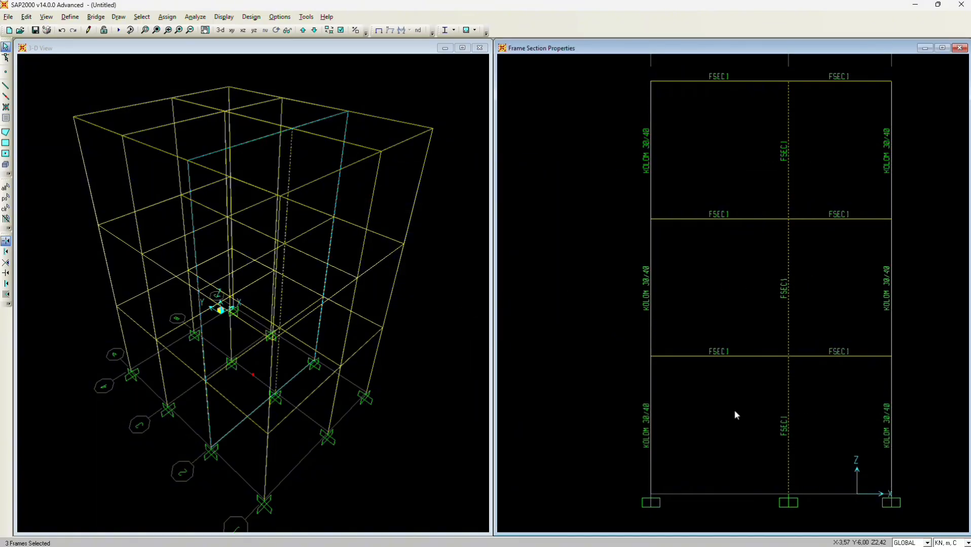
pyautogui.click(167, 17)
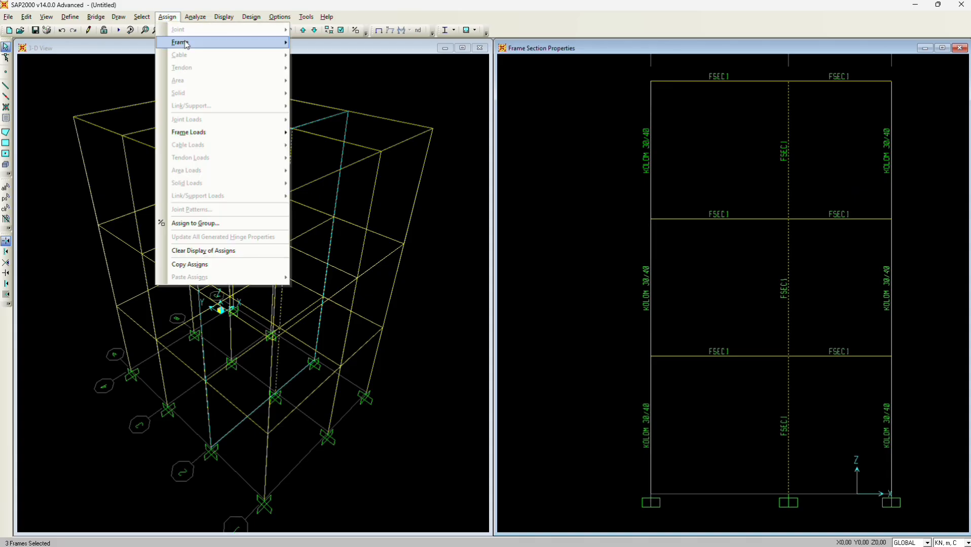
pyautogui.moveTo(215, 46)
pyautogui.click(327, 42)
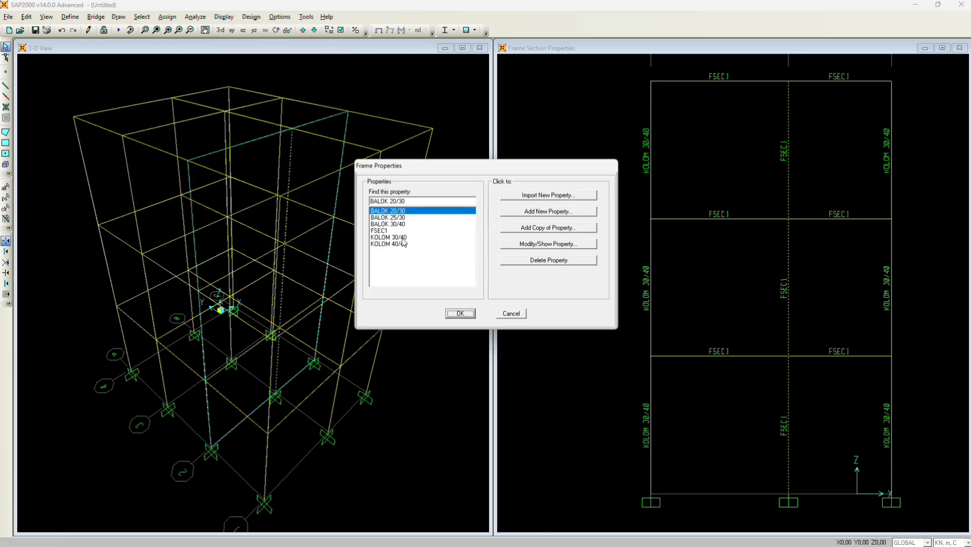
pyautogui.click(396, 246)
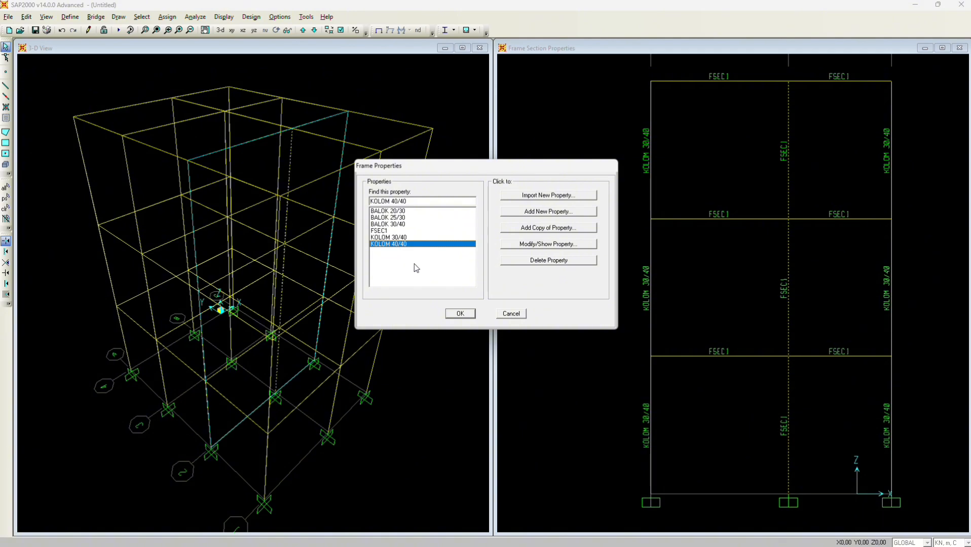
pyautogui.click(460, 314)
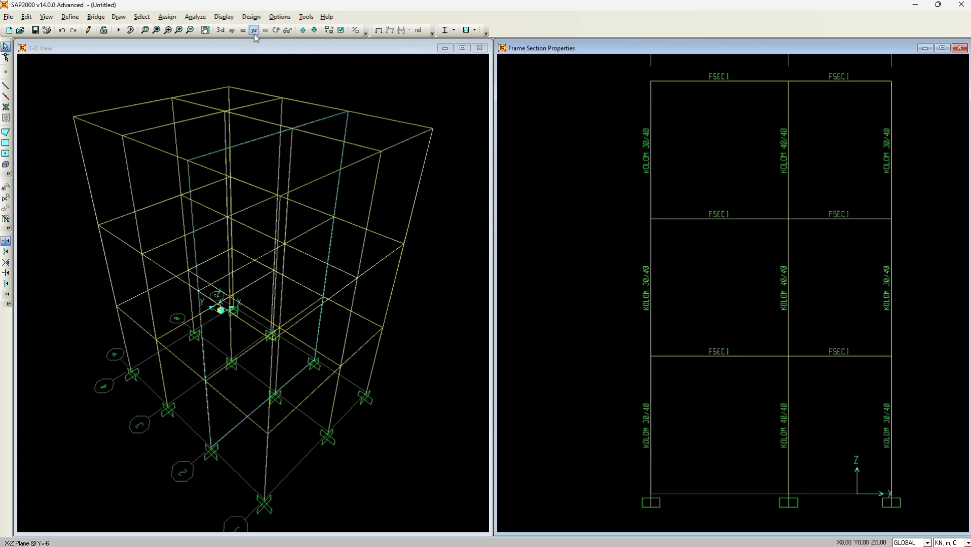
# Assign the KOLOM 30/40 section to the six outer columns of the X-Z frame at Y=-3
pyautogui.hotkey('ctrl', 'z')
pyautogui.click(166, 17)
pyautogui.moveTo(203, 42)
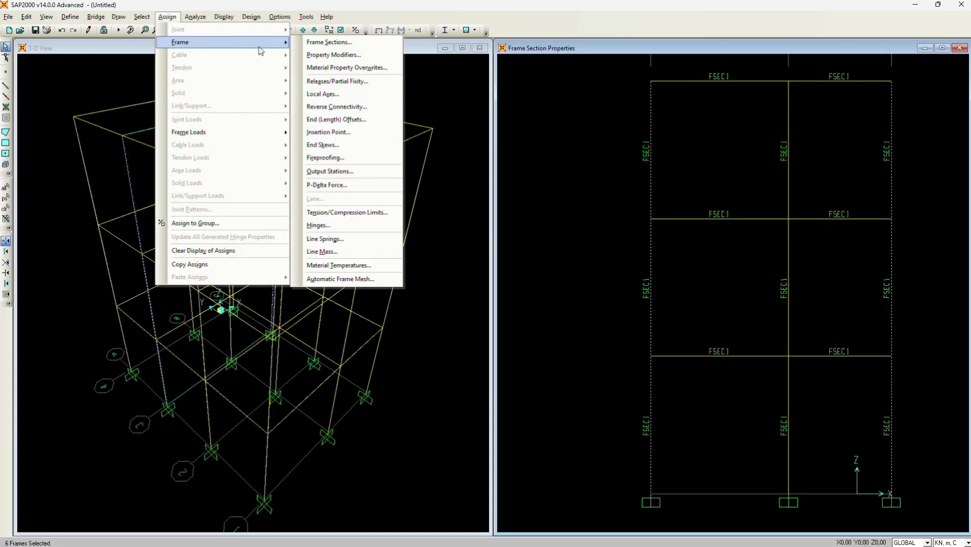
pyautogui.click(329, 42)
pyautogui.click(388, 237)
pyautogui.click(459, 314)
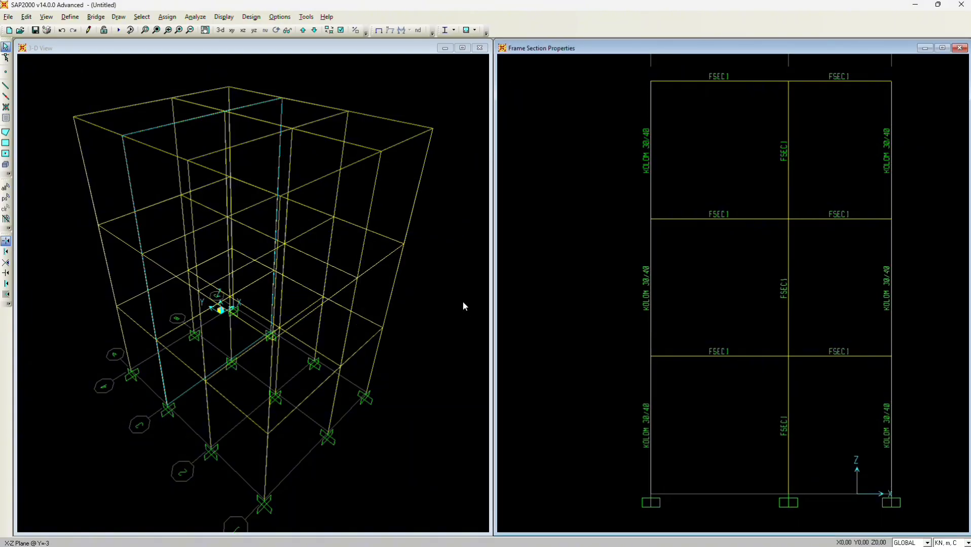
# Assign the KOLOM 40/40 section to the three middle columns of the X-Z frame at Y=-3
pyautogui.click(786, 406)
pyautogui.moveTo(821, 297); pyautogui.dragTo(728, 290)
pyautogui.click(789, 154)
pyautogui.click(167, 17)
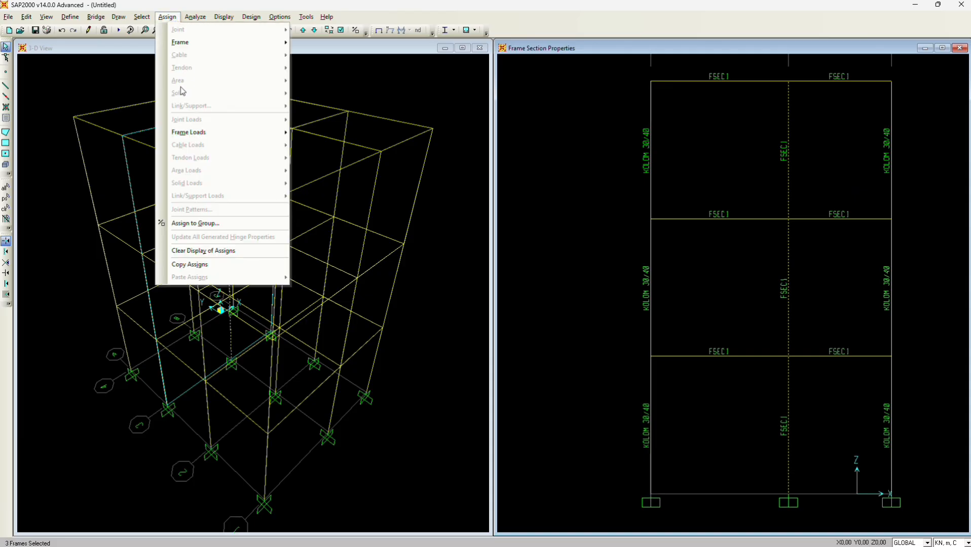
pyautogui.click(197, 43)
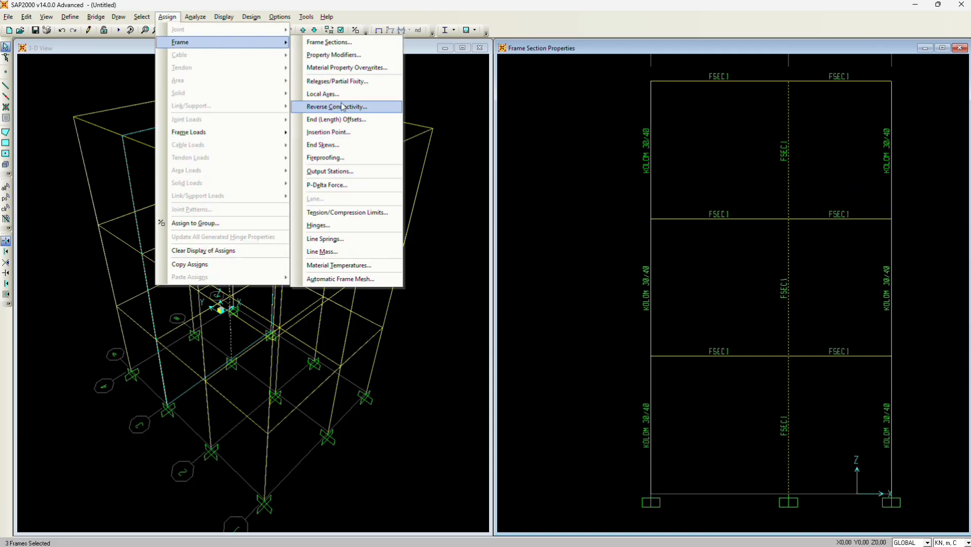
pyautogui.click(346, 40)
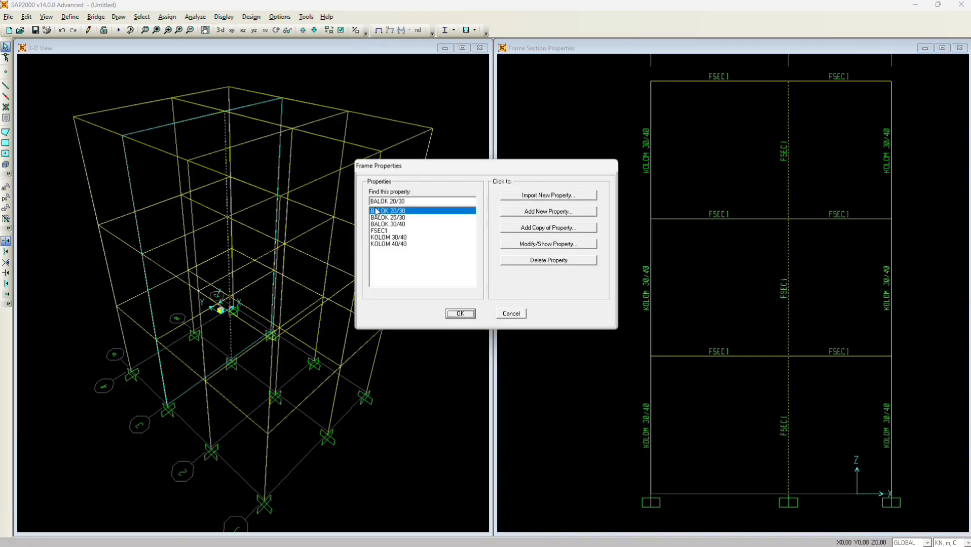
pyautogui.click(400, 243)
pyautogui.click(461, 314)
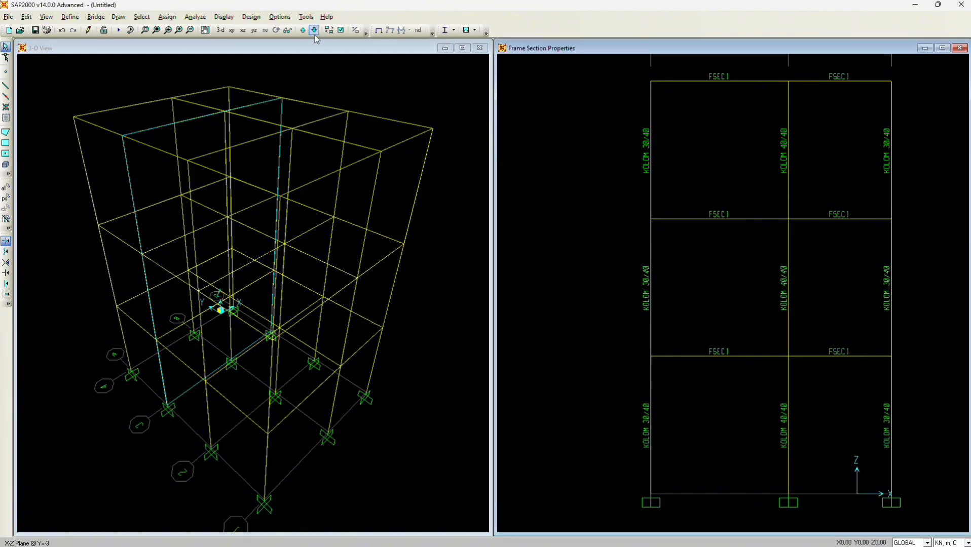
# Assign the KOLOM 30/40 section to all nine columns of the X-Z frame at Y=0
pyautogui.click(303, 30)
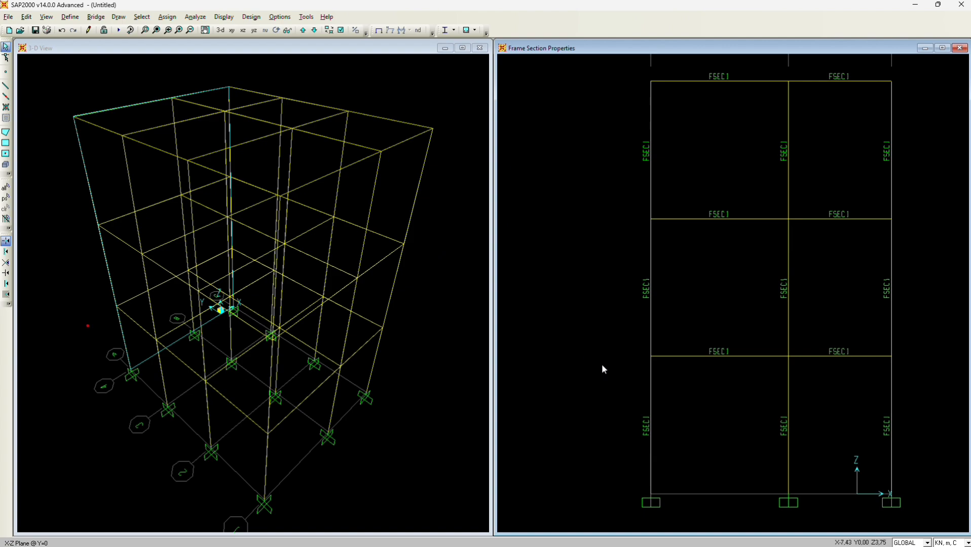
pyautogui.click(650, 446)
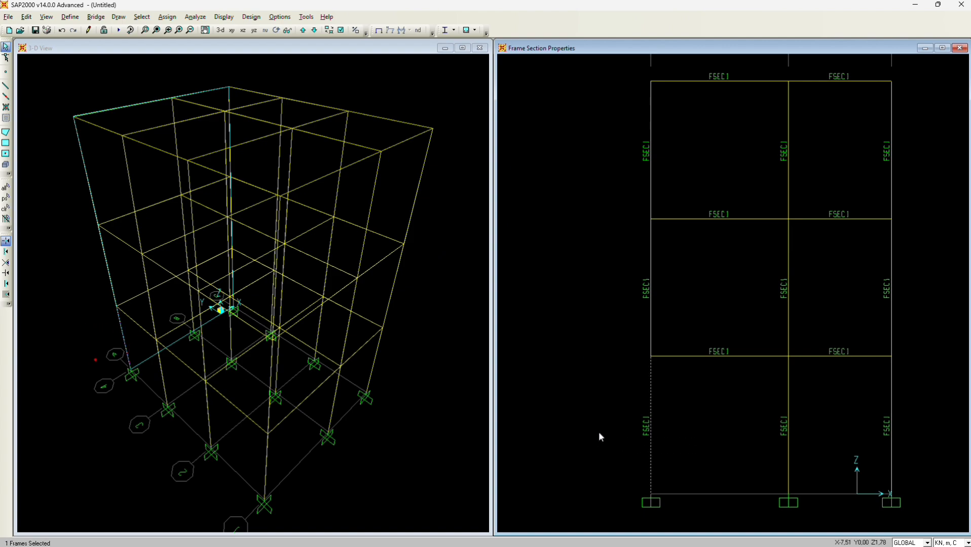
pyautogui.click(167, 16)
pyautogui.moveTo(198, 43)
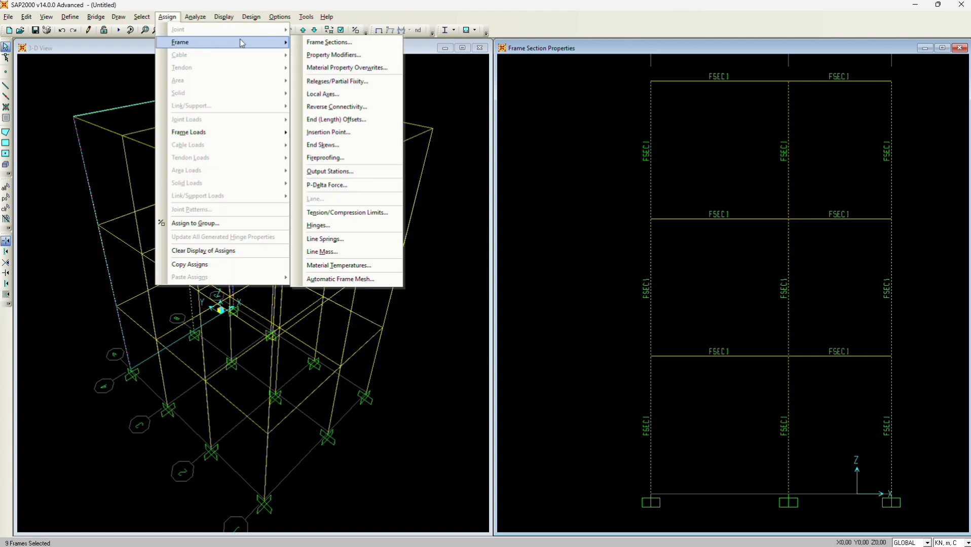
pyautogui.click(328, 43)
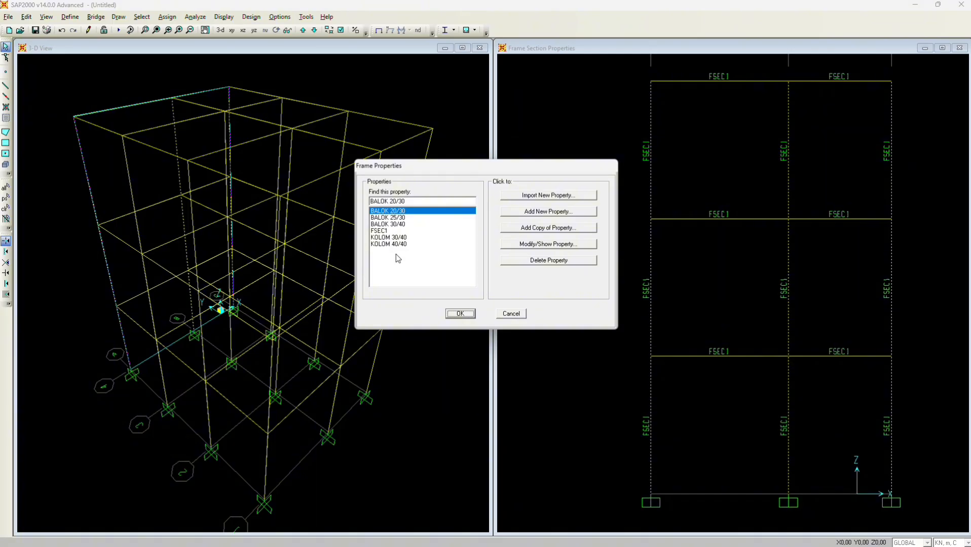
pyautogui.click(388, 237)
pyautogui.click(458, 314)
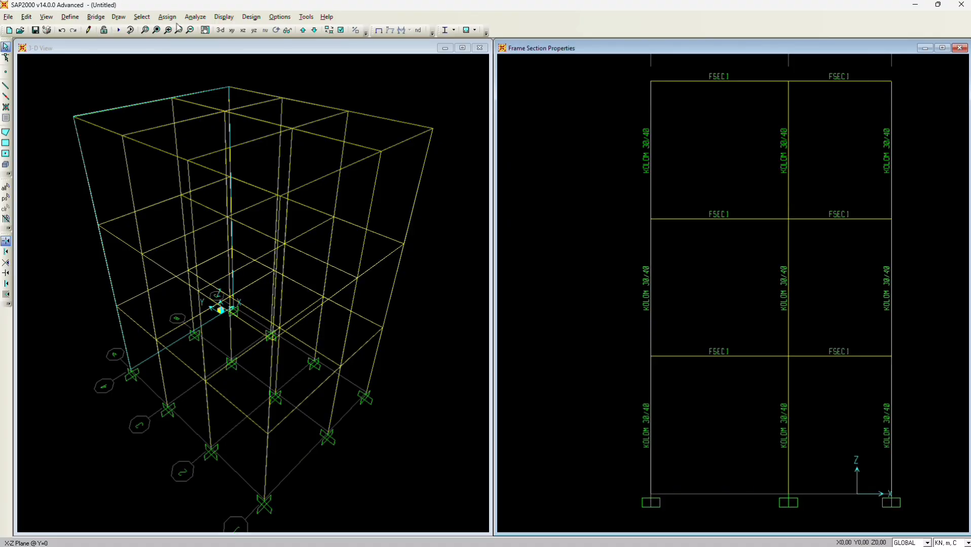
# Assign the BALOK 20/30 section to the eight X-direction beams of the roof-level X-Y plan
pyautogui.click(231, 31)
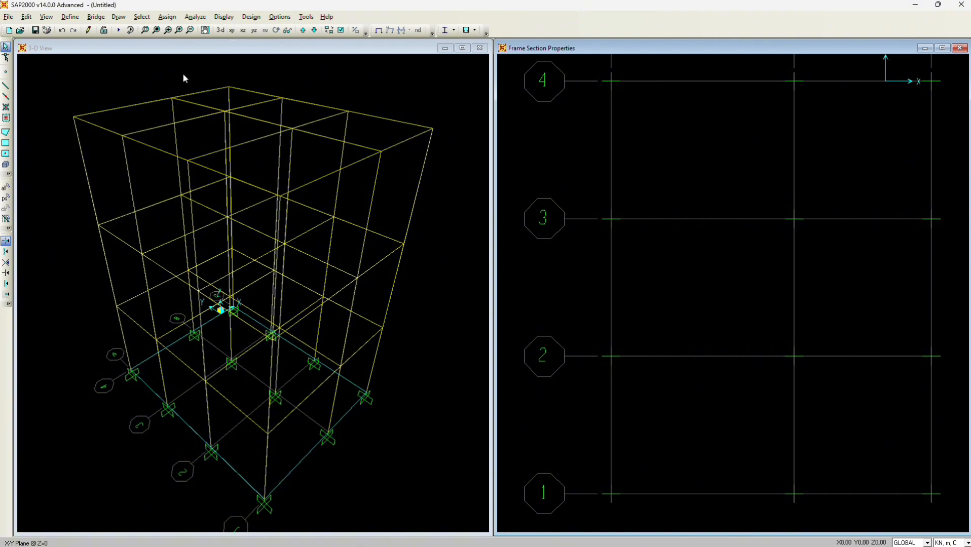
pyautogui.click(302, 30)
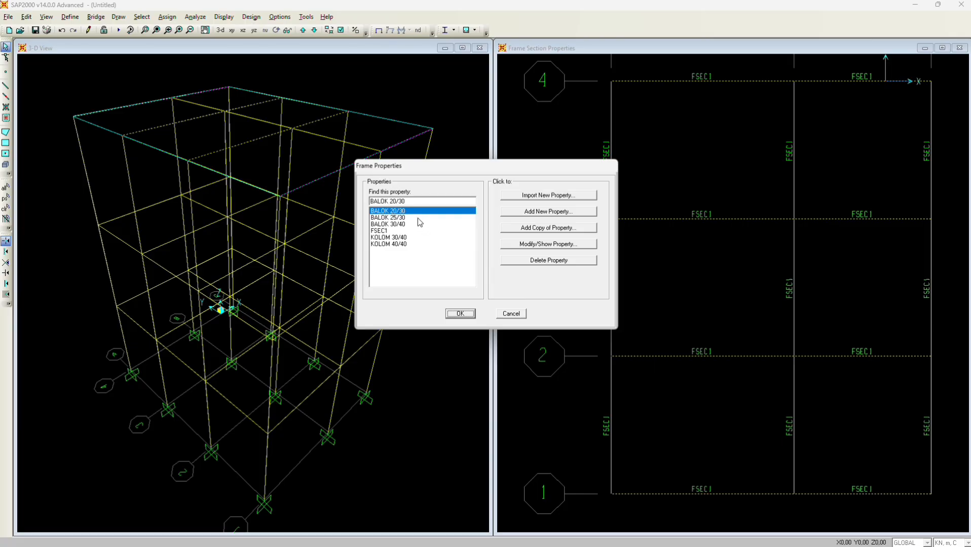
pyautogui.click(460, 314)
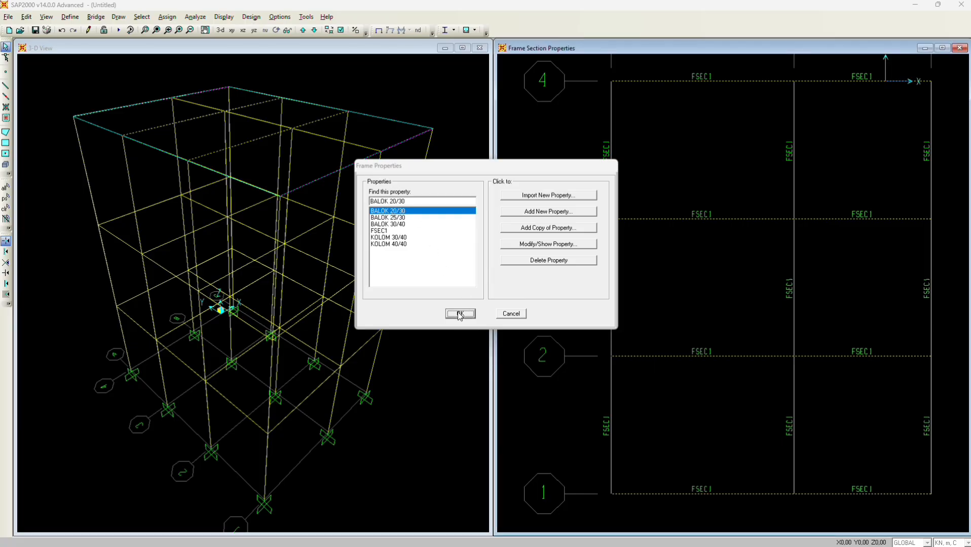
# Assign the BALOK 30/40 section to the nine Y-direction beams of the roof-level plan
pyautogui.click(167, 17)
pyautogui.moveTo(198, 43)
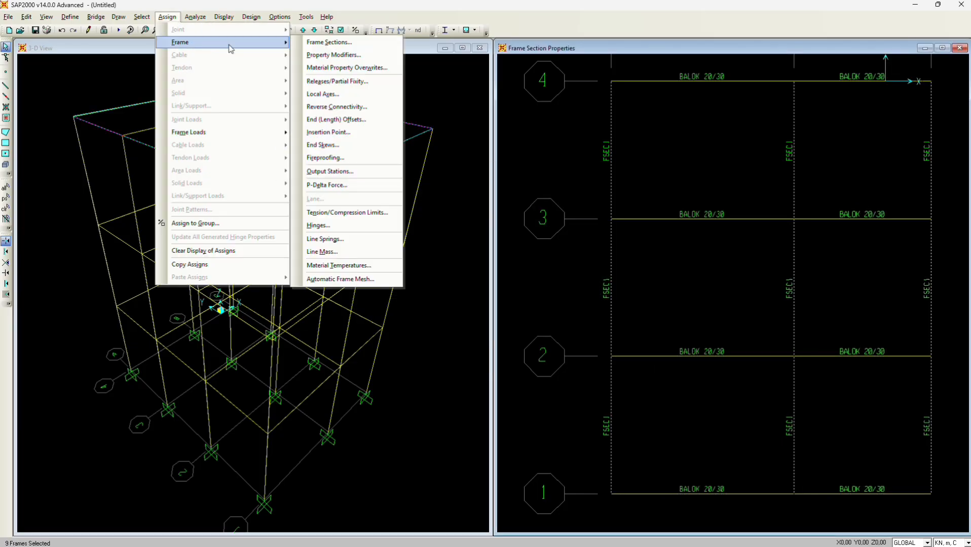
pyautogui.click(360, 44)
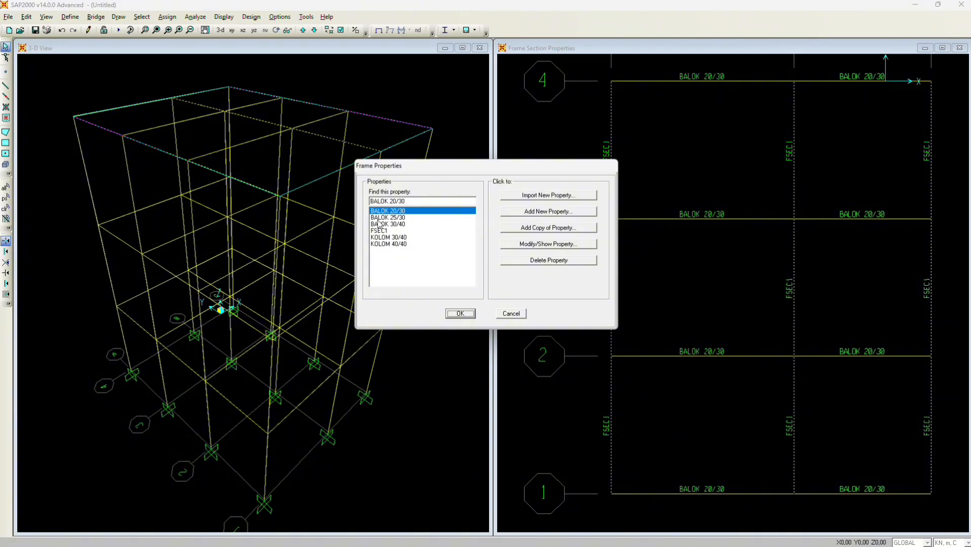
pyautogui.click(395, 224)
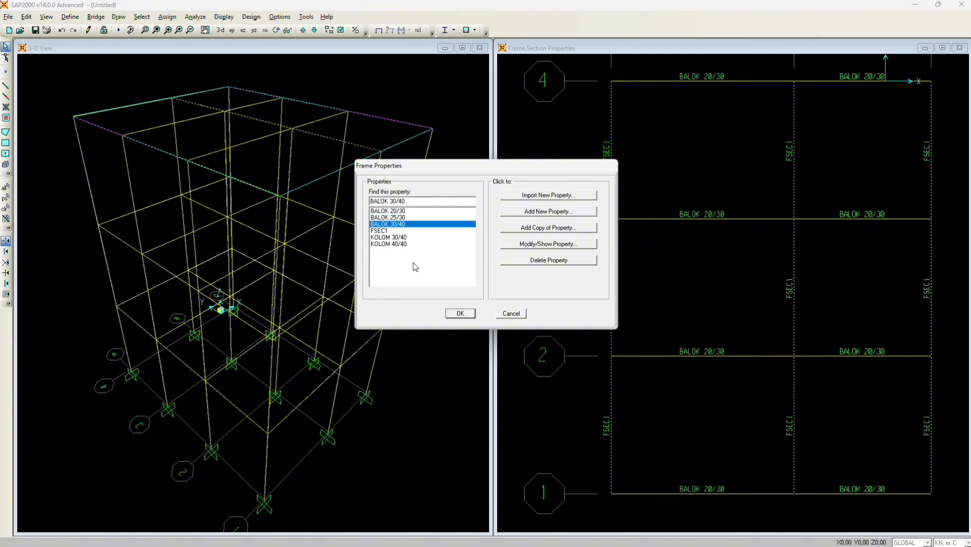
pyautogui.click(454, 315)
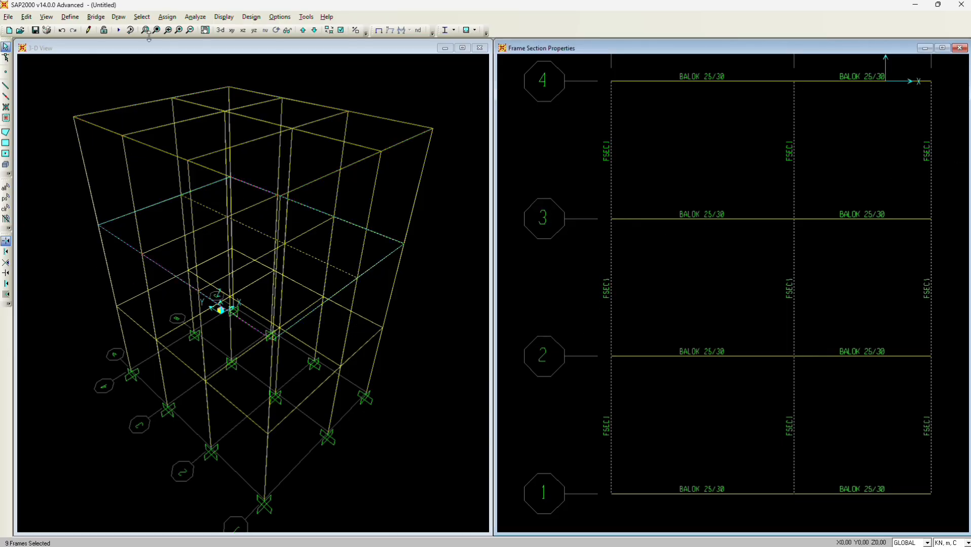
# Assign the BALOK 30/40 section to the nine Y-direction beams of the plan one level below the roof
pyautogui.click(160, 18)
pyautogui.moveTo(177, 46)
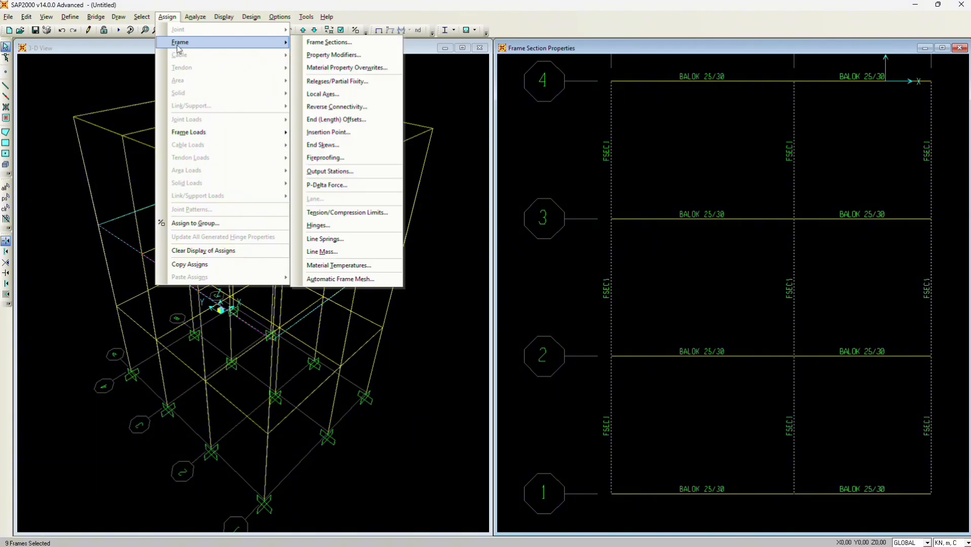
pyautogui.click(340, 42)
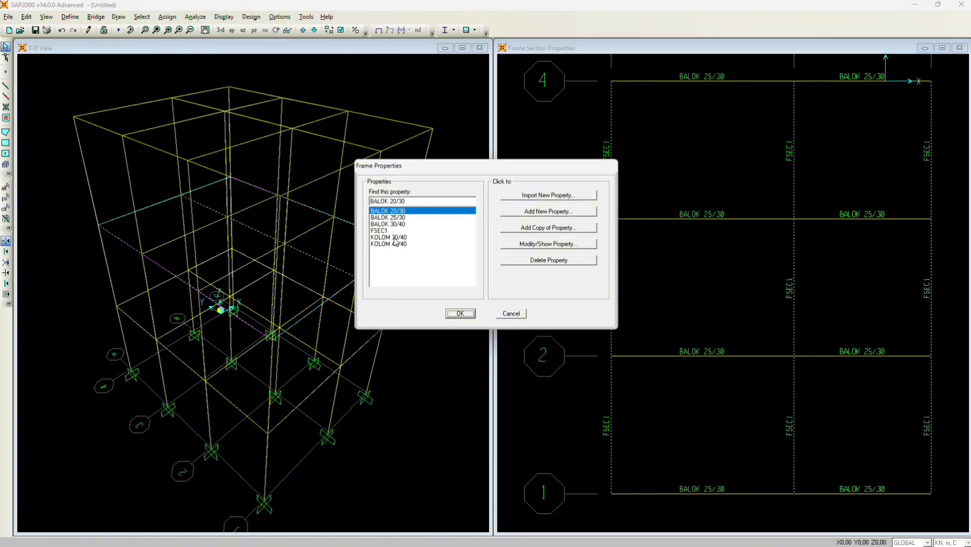
pyautogui.click(400, 225)
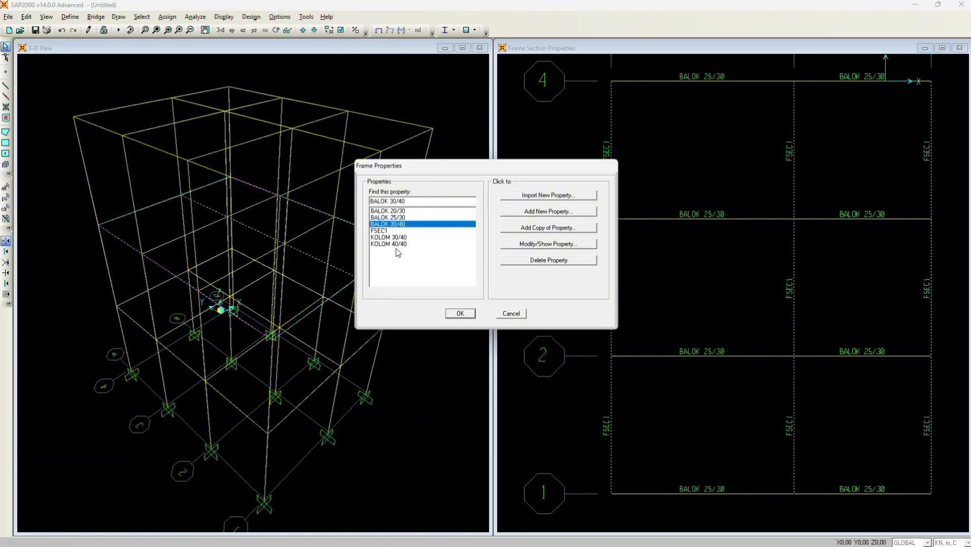
pyautogui.click(449, 315)
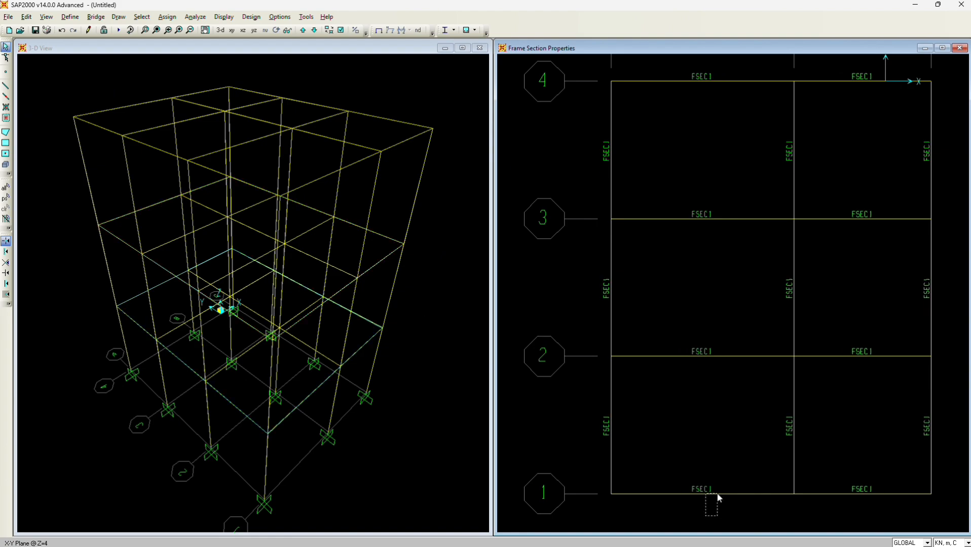
# Assign the BALOK 30/40 section to all nine Y-direction beams of the X-Y plan at Z=4
pyautogui.moveTo(955, 416); pyautogui.dragTo(544, 432)
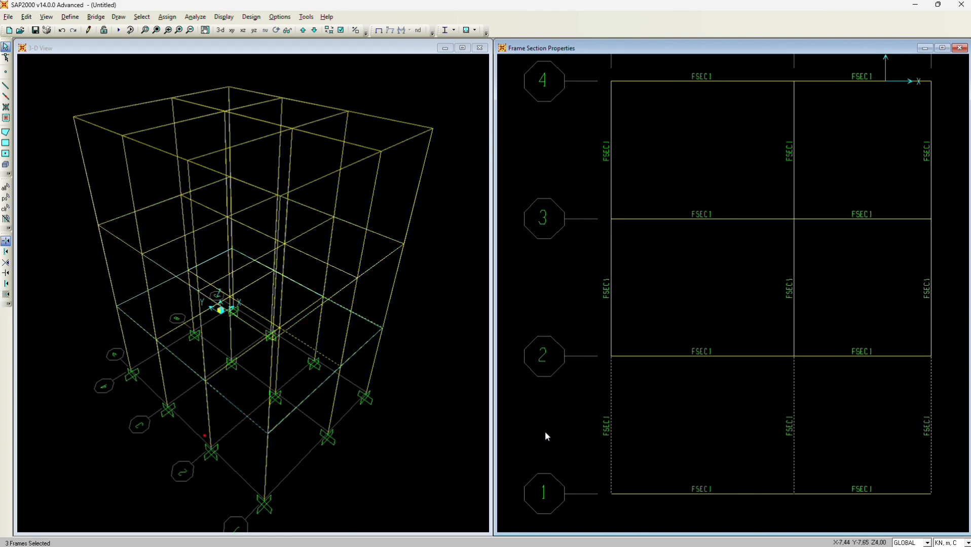
pyautogui.moveTo(938, 283); pyautogui.dragTo(672, 305)
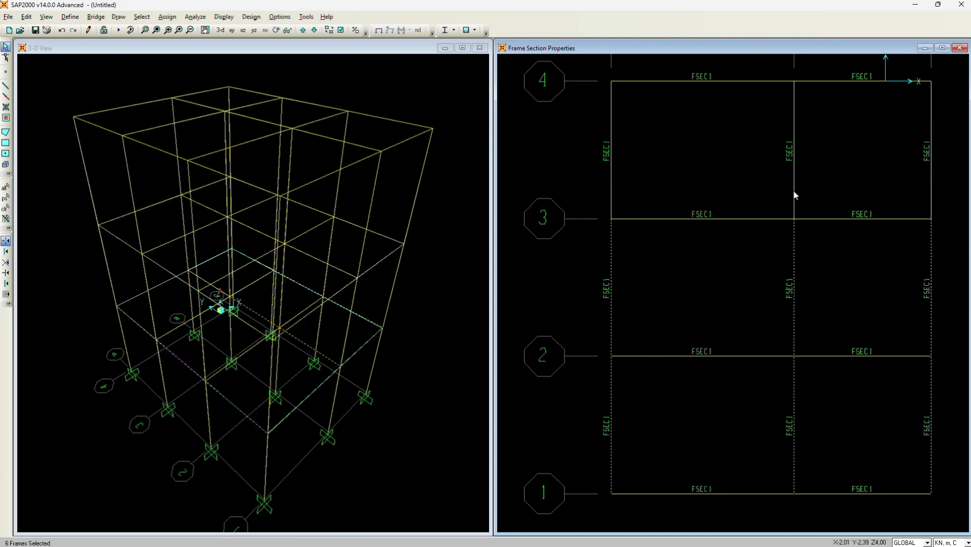
pyautogui.moveTo(939, 151); pyautogui.dragTo(574, 172)
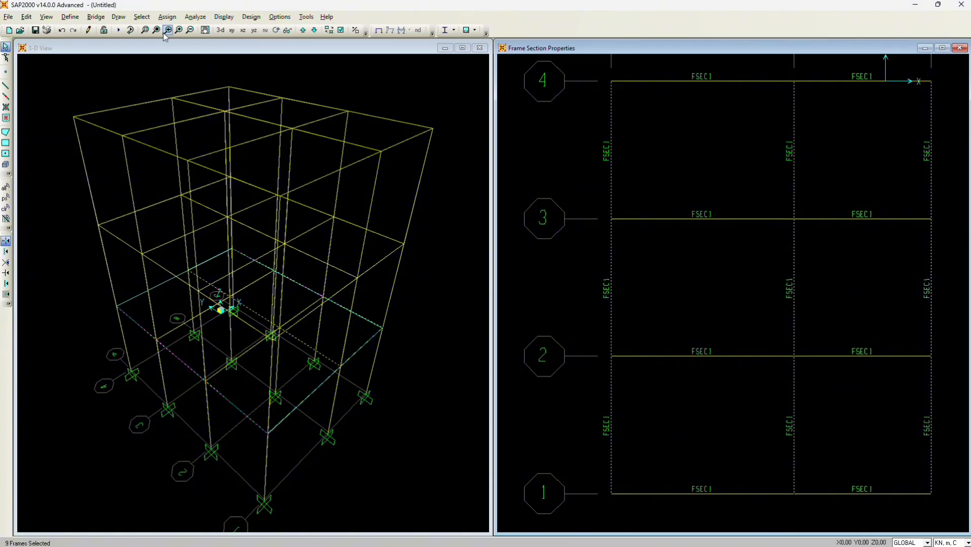
pyautogui.click(167, 16)
pyautogui.moveTo(178, 44)
pyautogui.click(324, 43)
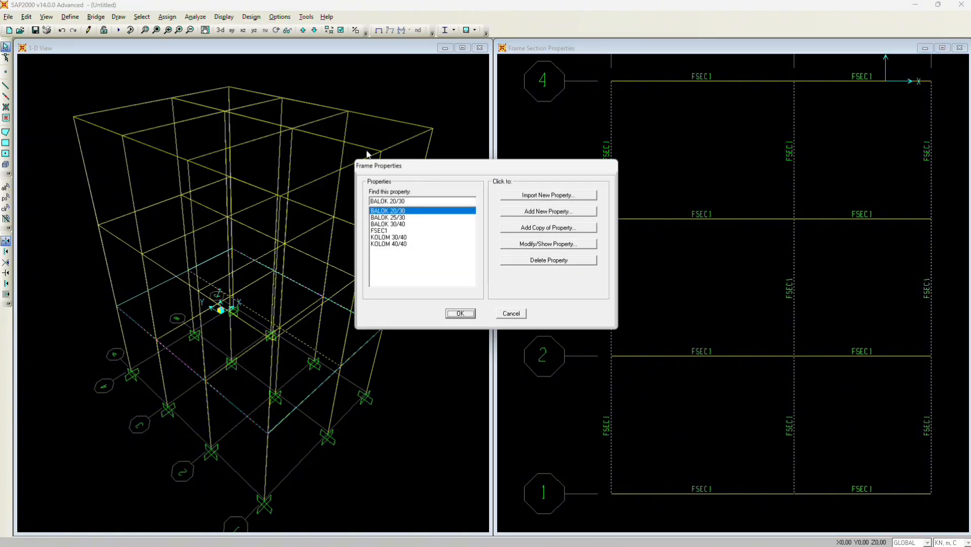
pyautogui.click(395, 224)
pyautogui.click(460, 314)
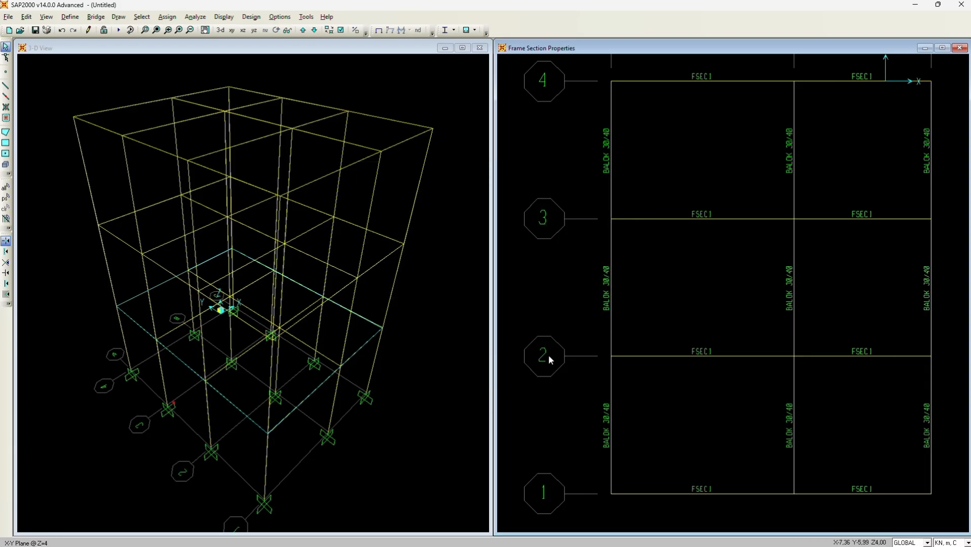
# Assign the BALOK 25/30 section to all eight X-direction beams of the X-Y plan at Z=4
pyautogui.moveTo(690, 515); pyautogui.dragTo(681, 59)
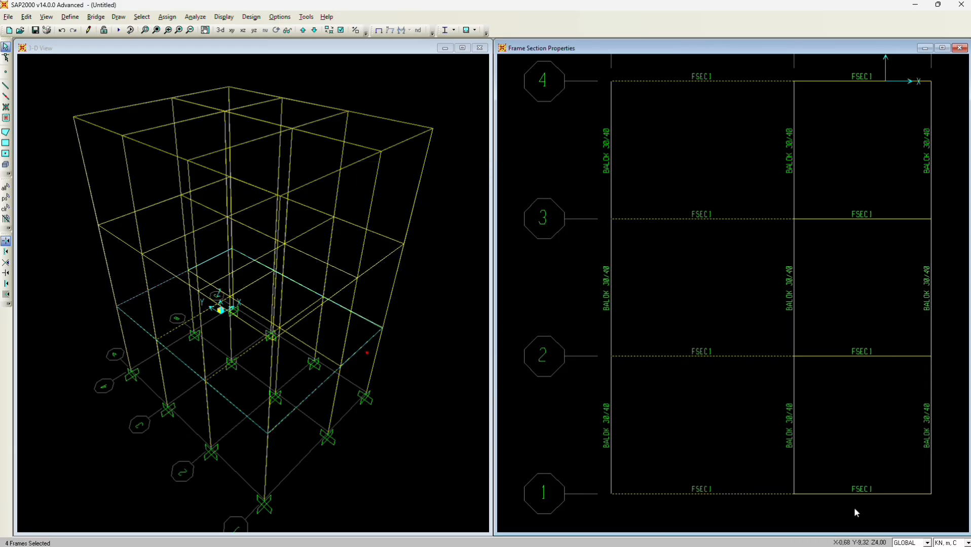
pyautogui.moveTo(853, 507); pyautogui.dragTo(826, 72)
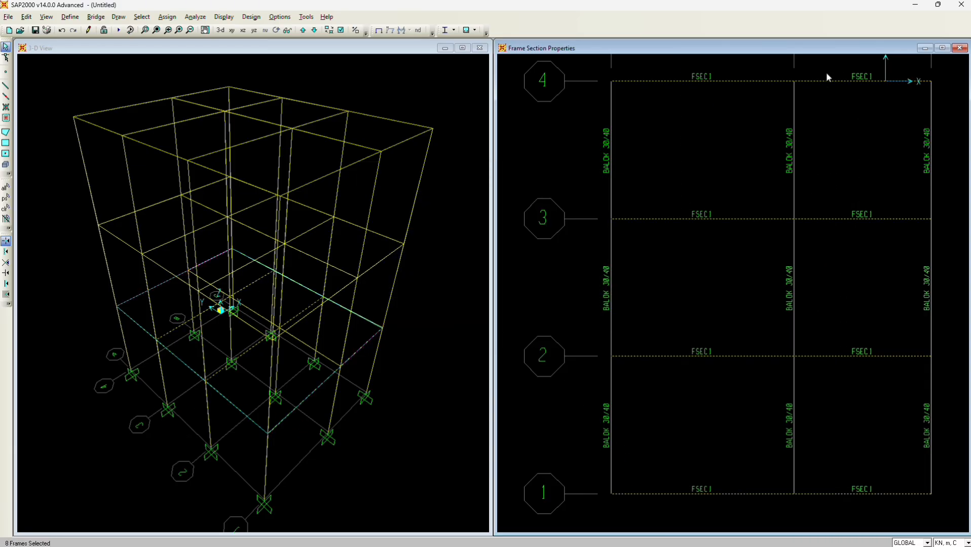
pyautogui.click(169, 14)
pyautogui.moveTo(192, 43)
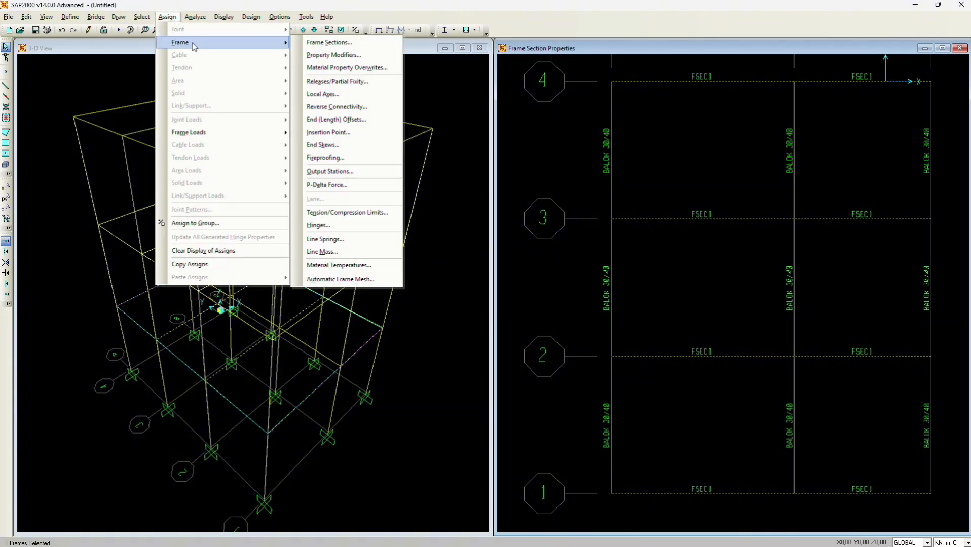
pyautogui.click(363, 41)
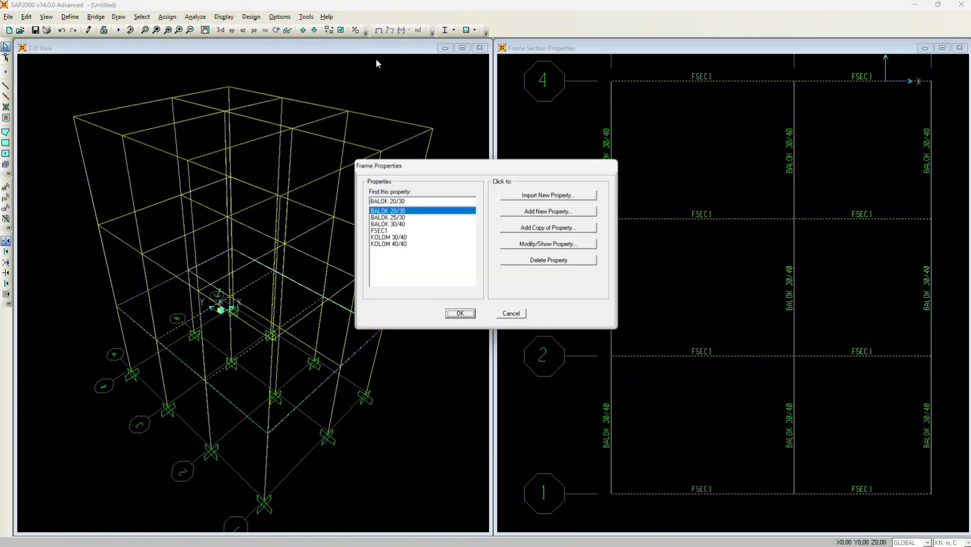
pyautogui.click(388, 217)
pyautogui.click(462, 314)
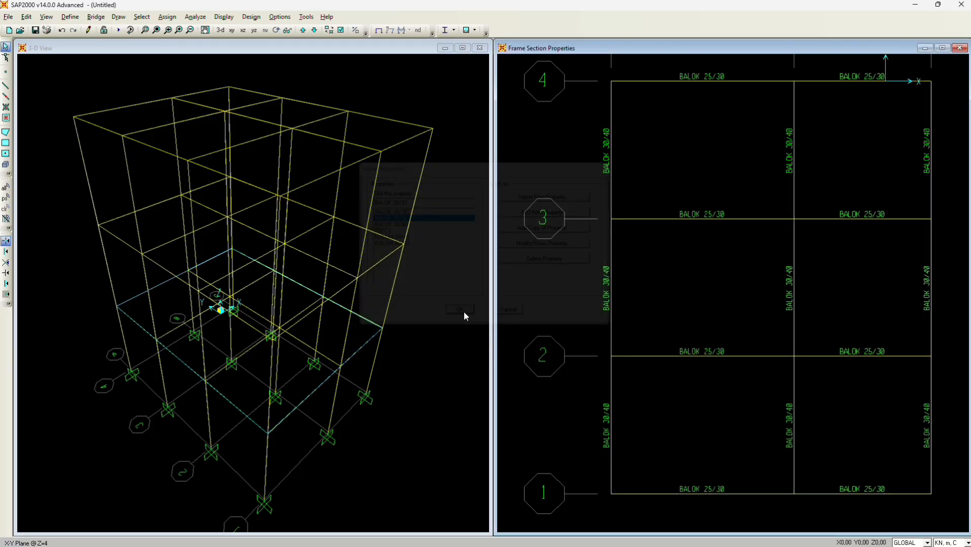
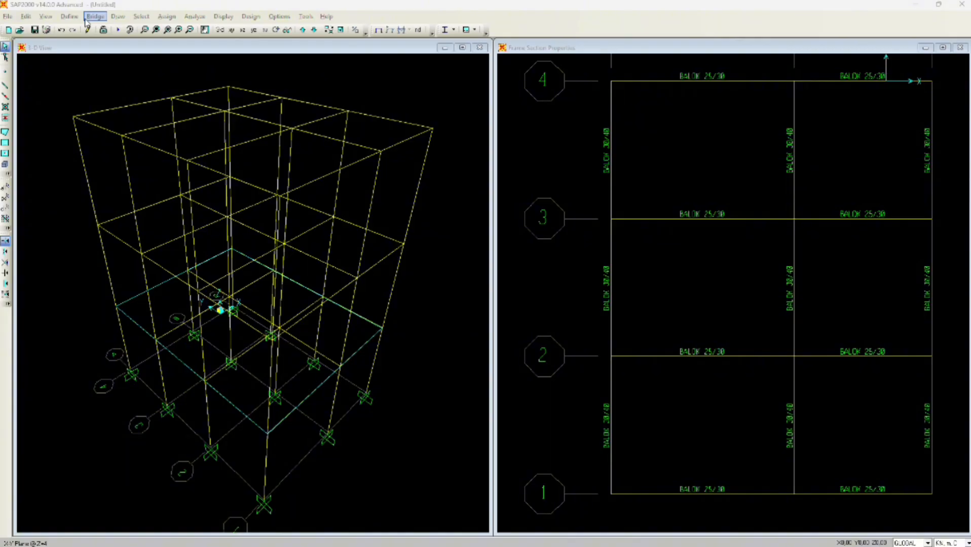
# Examine the defined load patterns with their available types, and the defined load cases
pyautogui.click(69, 16)
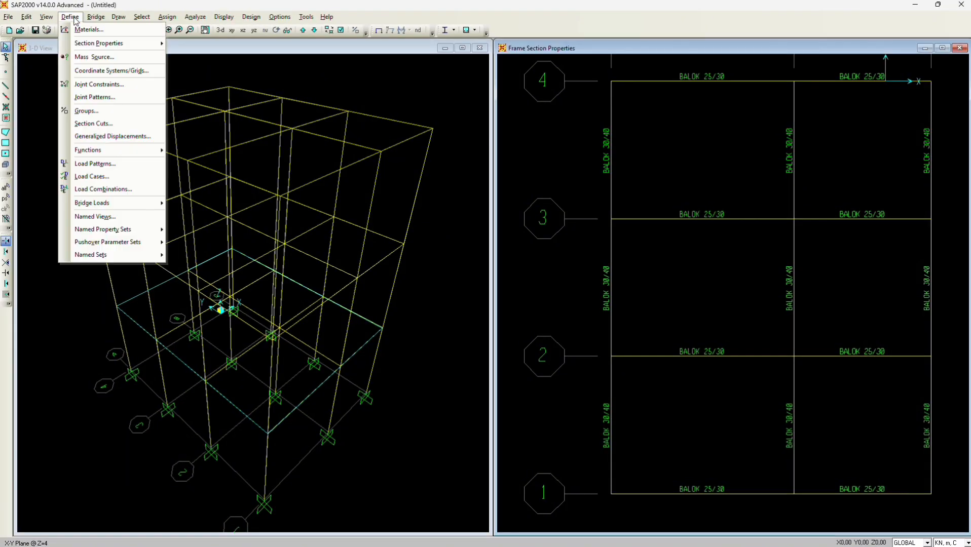
pyautogui.click(95, 165)
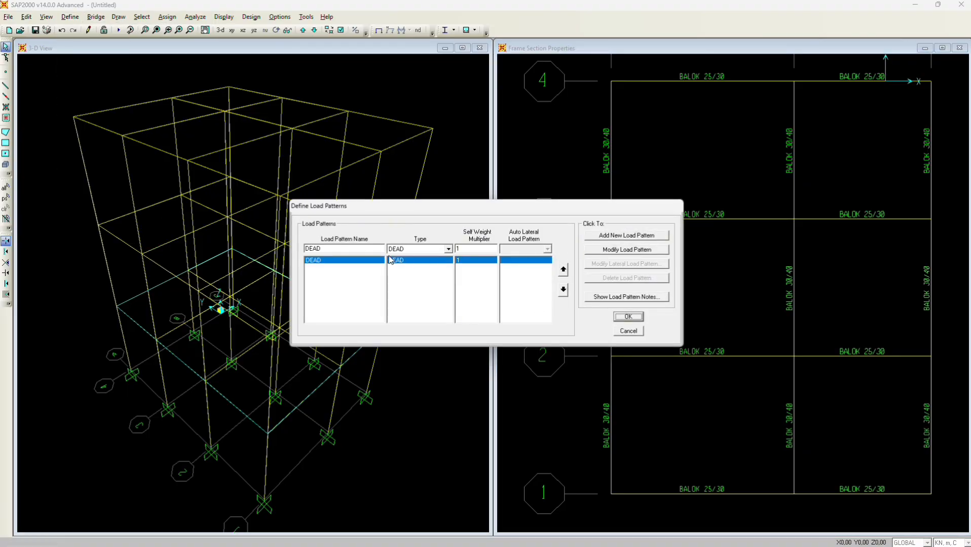
pyautogui.click(449, 248)
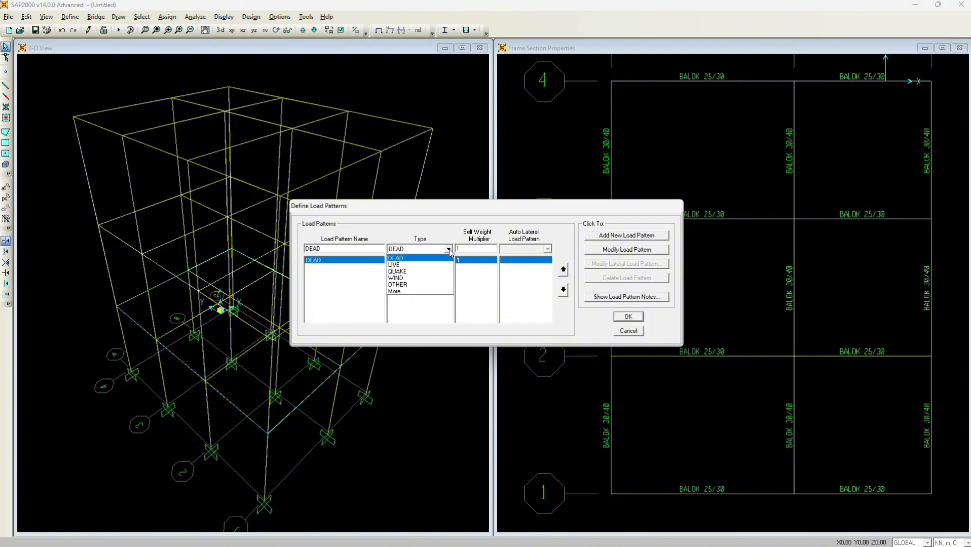
pyautogui.click(449, 249)
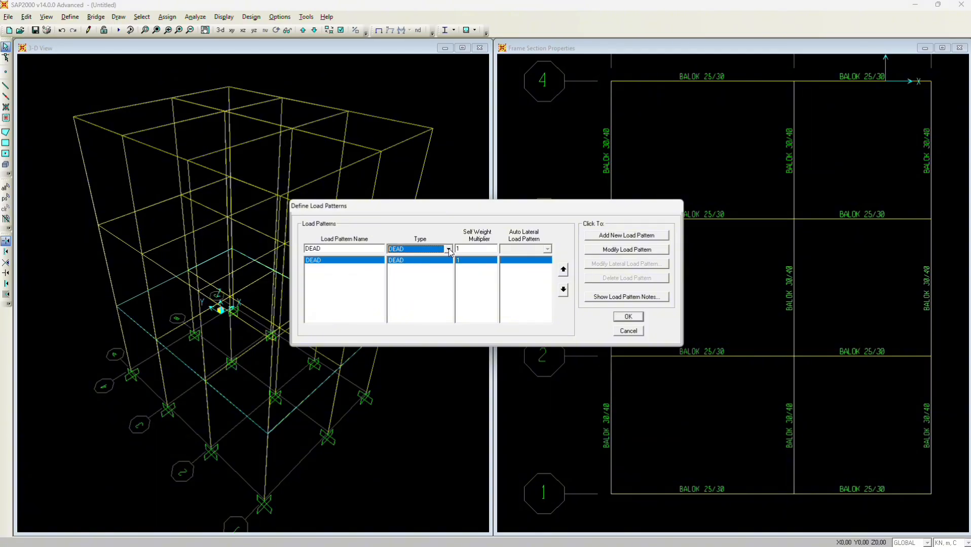
pyautogui.click(427, 18)
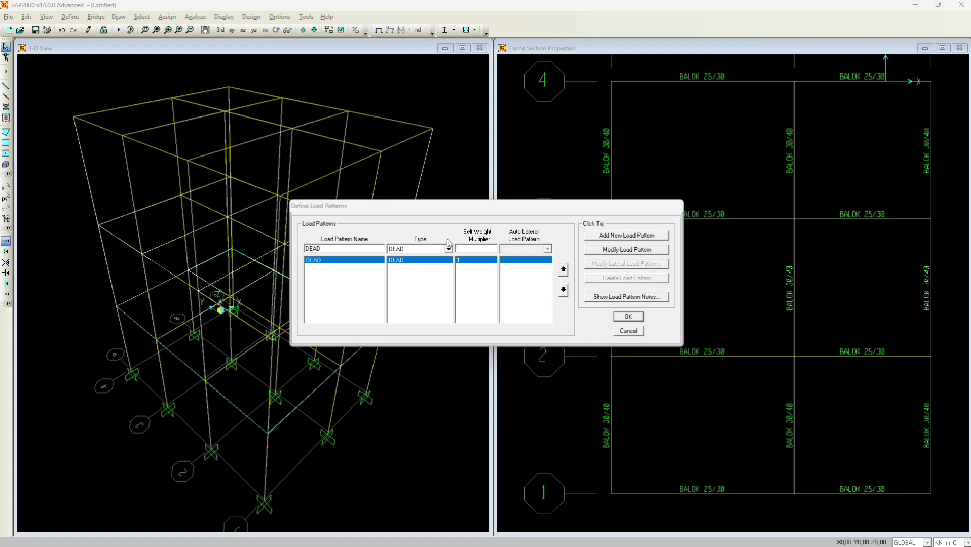
pyautogui.click(628, 317)
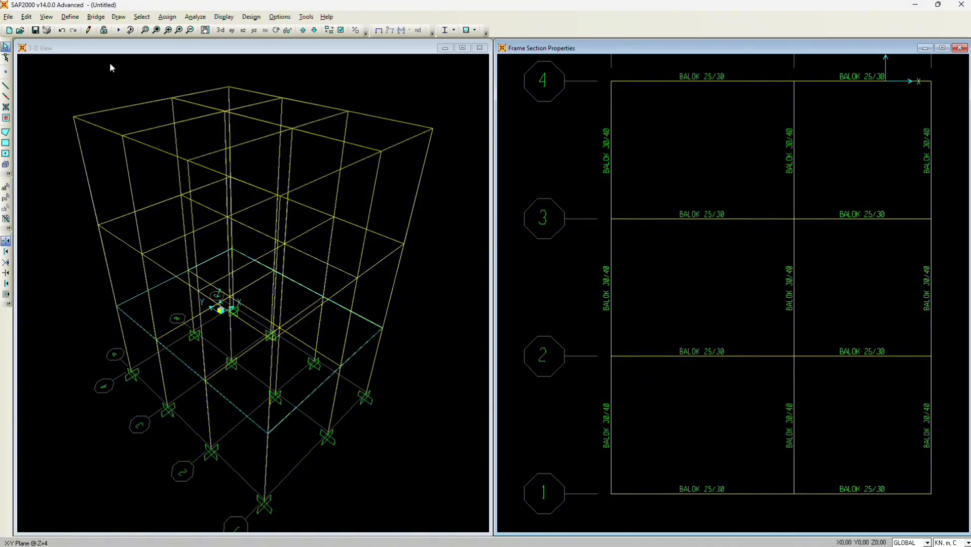
pyautogui.click(70, 17)
pyautogui.click(127, 176)
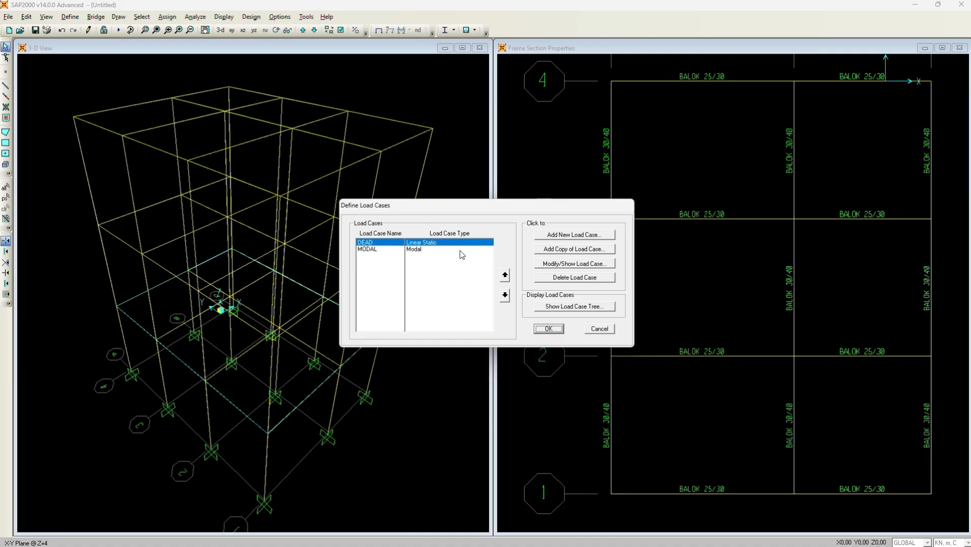
pyautogui.click(547, 330)
# Create a linear-add load combination named 1,4D with the DEAD load case at scale factor 1,4
pyautogui.click(70, 17)
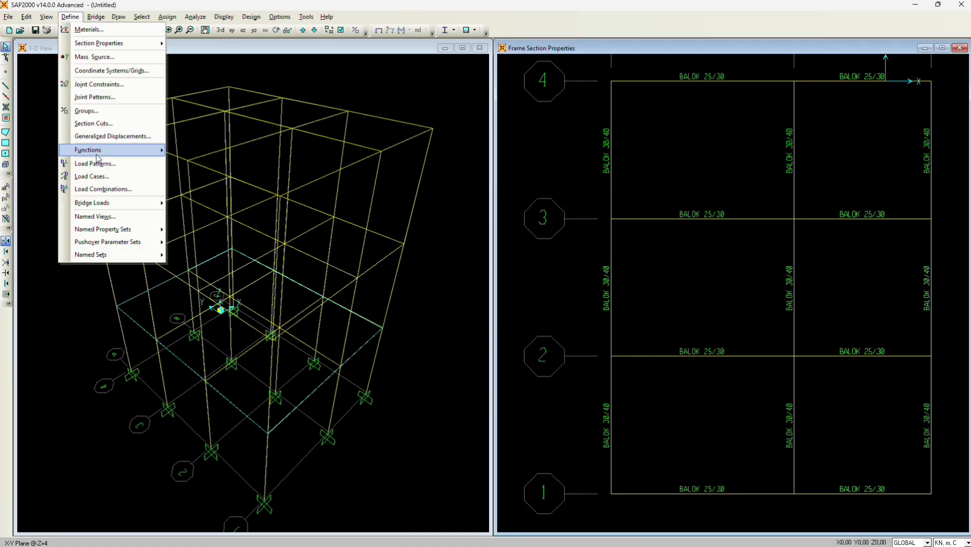
pyautogui.click(103, 189)
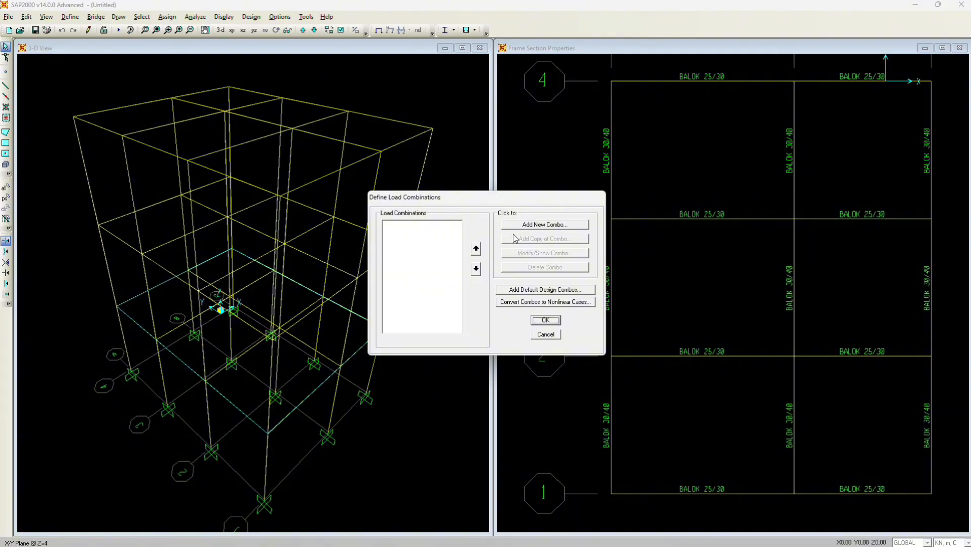
pyautogui.click(528, 228)
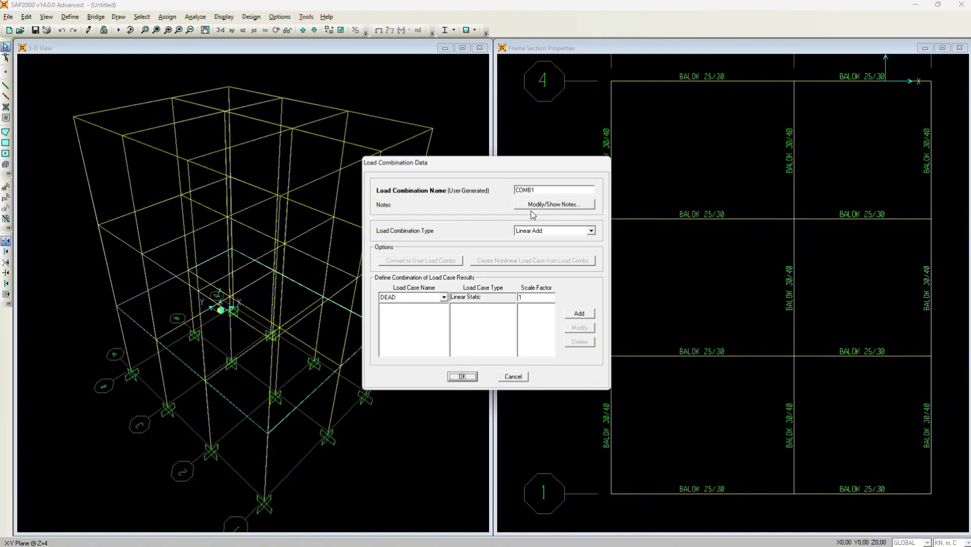
pyautogui.doubleClick(547, 192)
pyautogui.write('1,4D')
pyautogui.write('1,4')
pyautogui.click(579, 313)
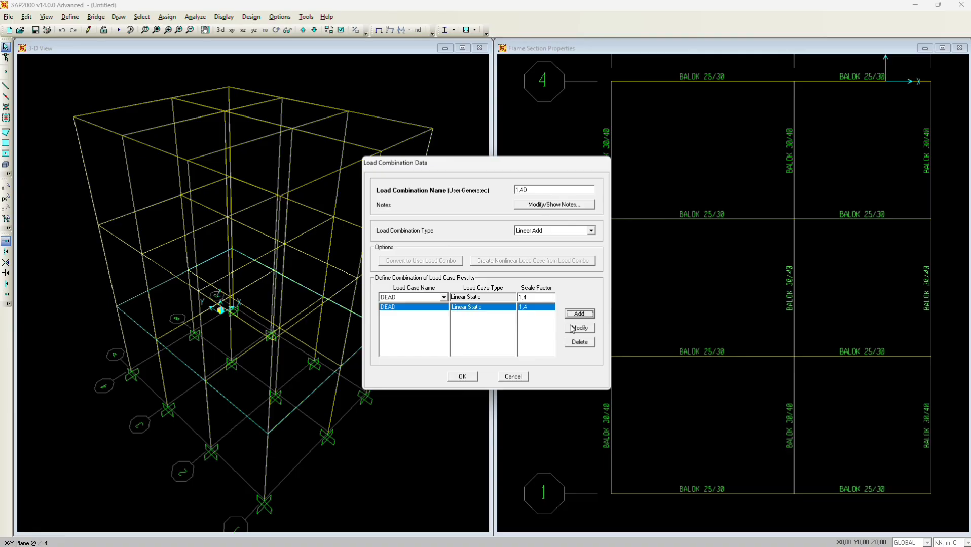
pyautogui.click(451, 376)
# Start a linear-add load combination named 1,2D+1,6L and include the 1,4D combination at scale factor 1,2
pyautogui.click(545, 225)
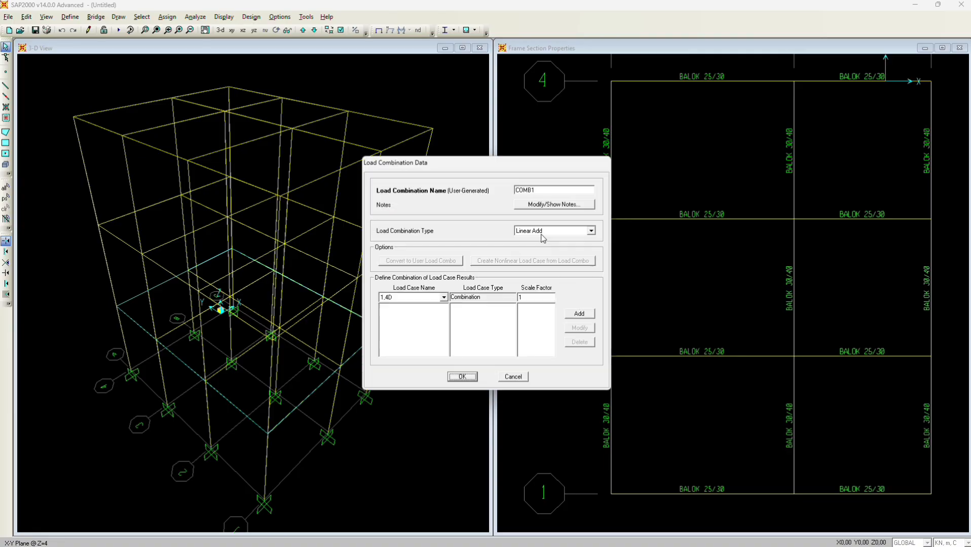
pyautogui.doubleClick(540, 189)
pyautogui.press('BackSpace')
pyautogui.write('1')
pyautogui.click(508, 314)
pyautogui.click(535, 297)
pyautogui.write(',2')
pyautogui.click(579, 313)
# Add the DEAD load case at scale factor 1,6 to the 1,2D+1,6L combination and accept the load combinations
pyautogui.click(444, 298)
pyautogui.click(422, 315)
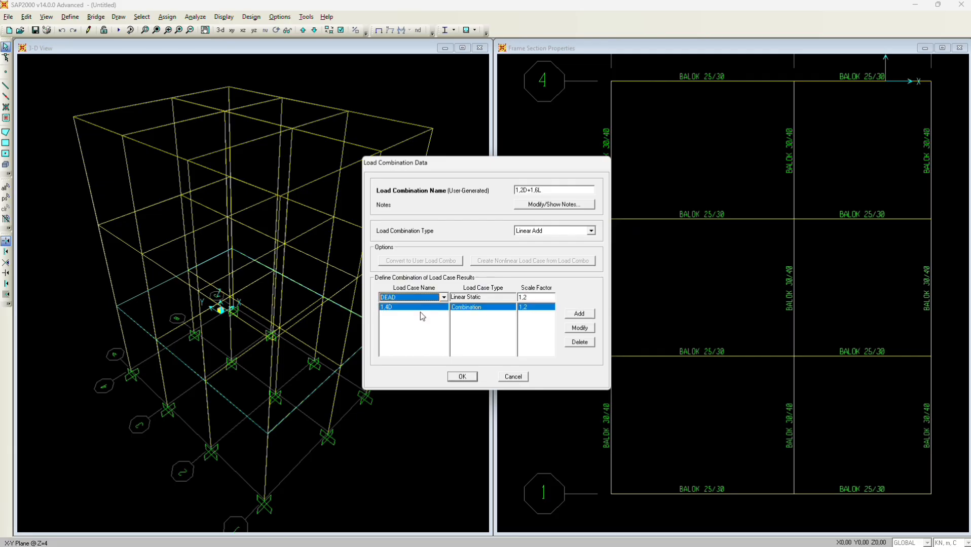
pyautogui.click(539, 298)
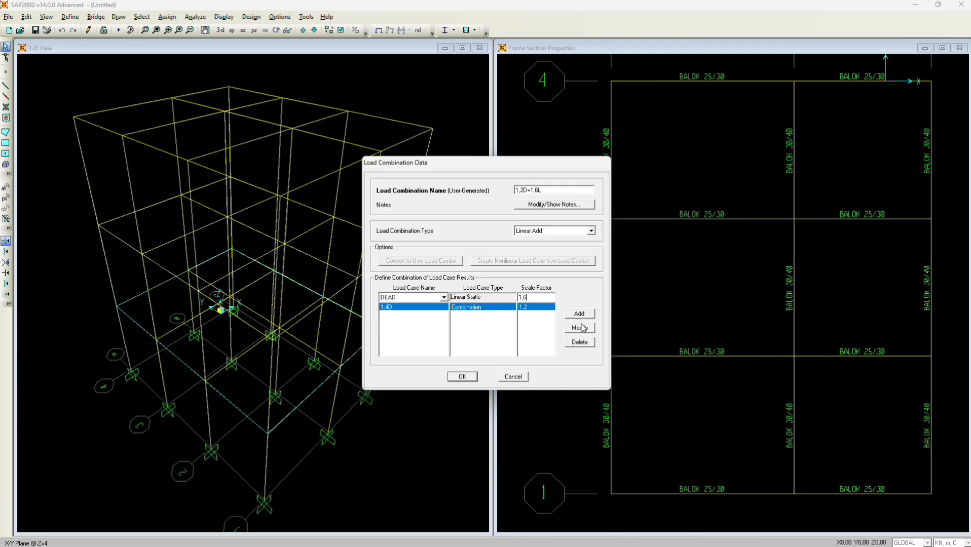
pyautogui.click(435, 298)
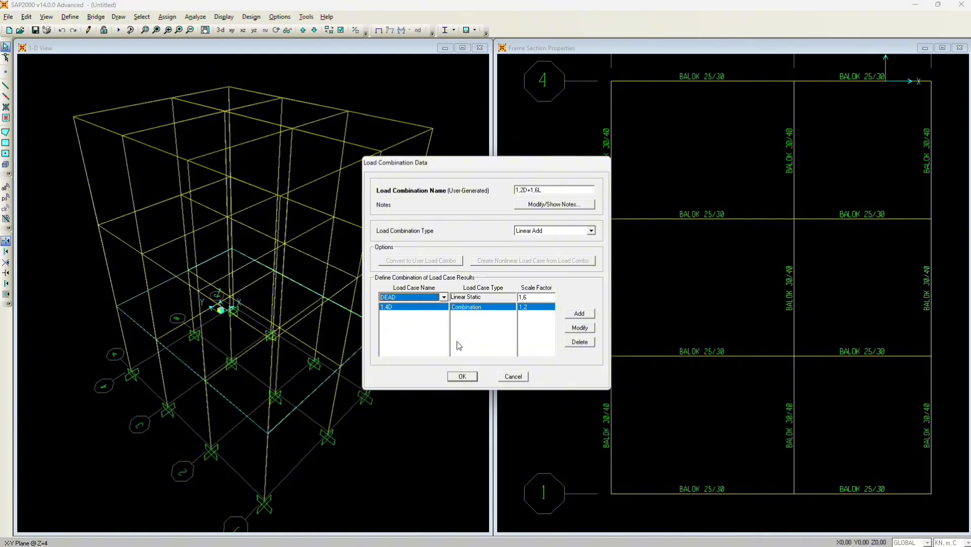
pyautogui.click(582, 314)
pyautogui.click(462, 377)
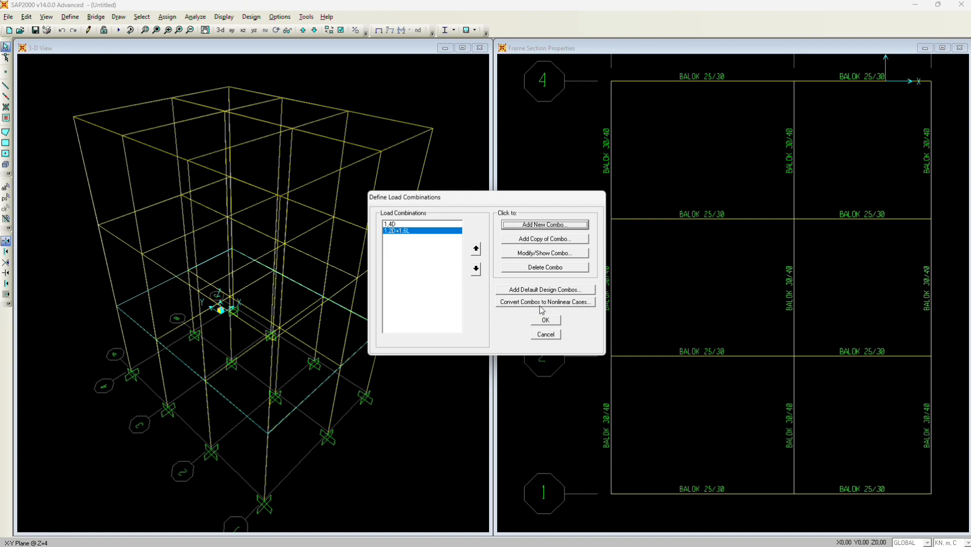
pyautogui.click(543, 325)
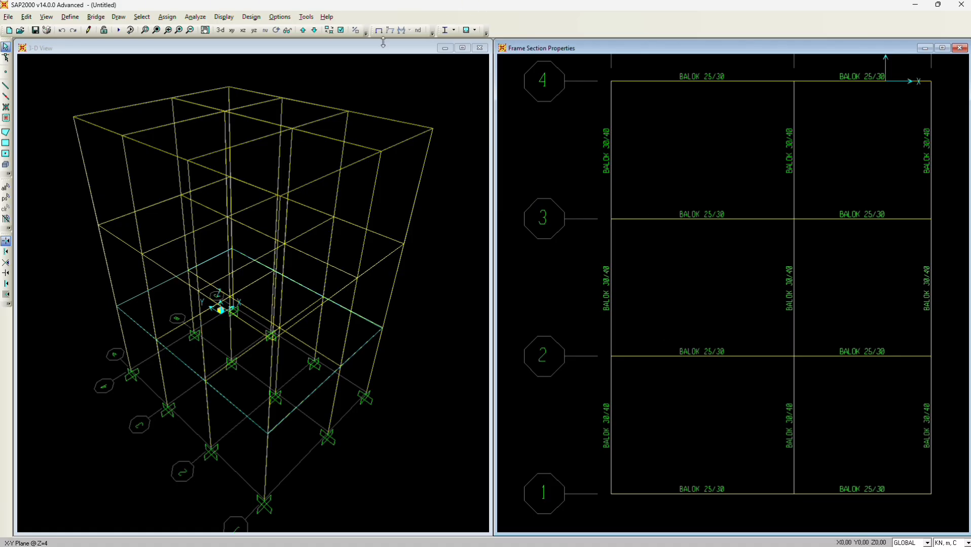
# Add a 7,5 kN/m uniform gravity load in the DEAD pattern to all beams of the X-Y plan at Z=12
pyautogui.click(303, 30)
pyautogui.click(303, 30)
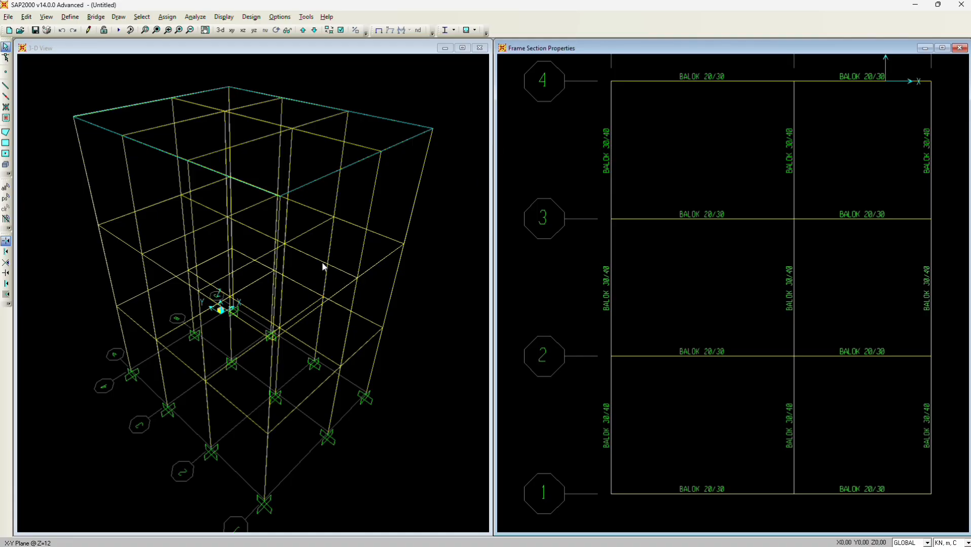
pyautogui.click(314, 30)
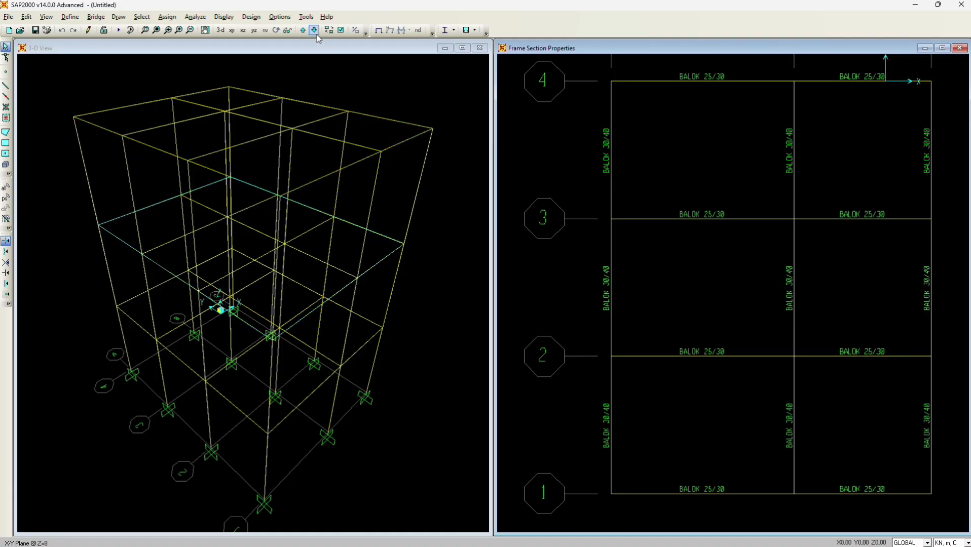
pyautogui.click(313, 31)
pyautogui.click(302, 31)
pyautogui.click(302, 30)
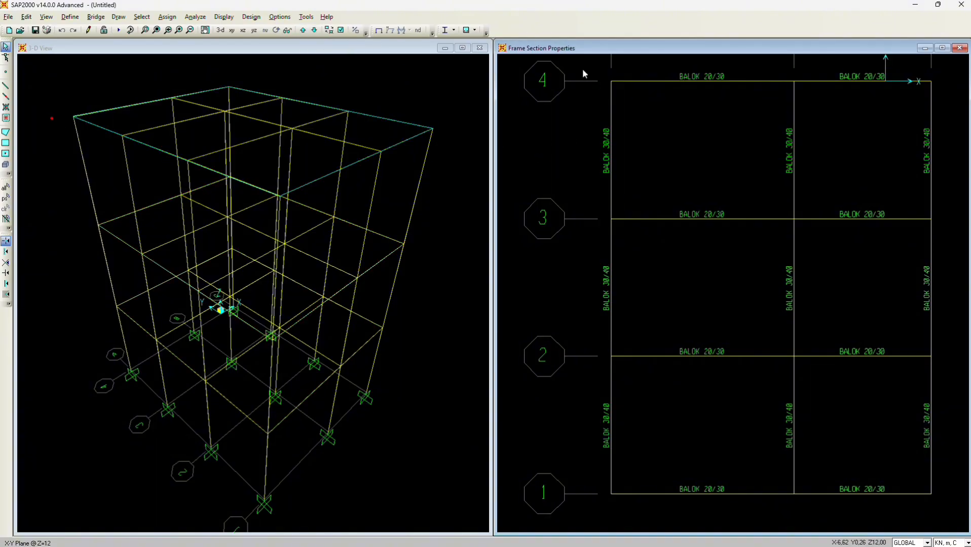
pyautogui.moveTo(584, 69); pyautogui.dragTo(952, 507)
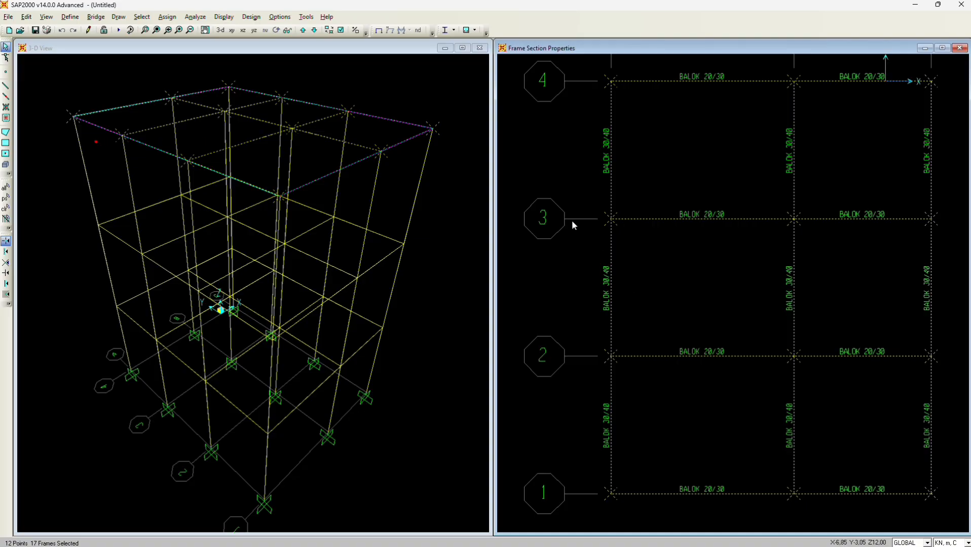
pyautogui.click(177, 18)
pyautogui.moveTo(199, 45)
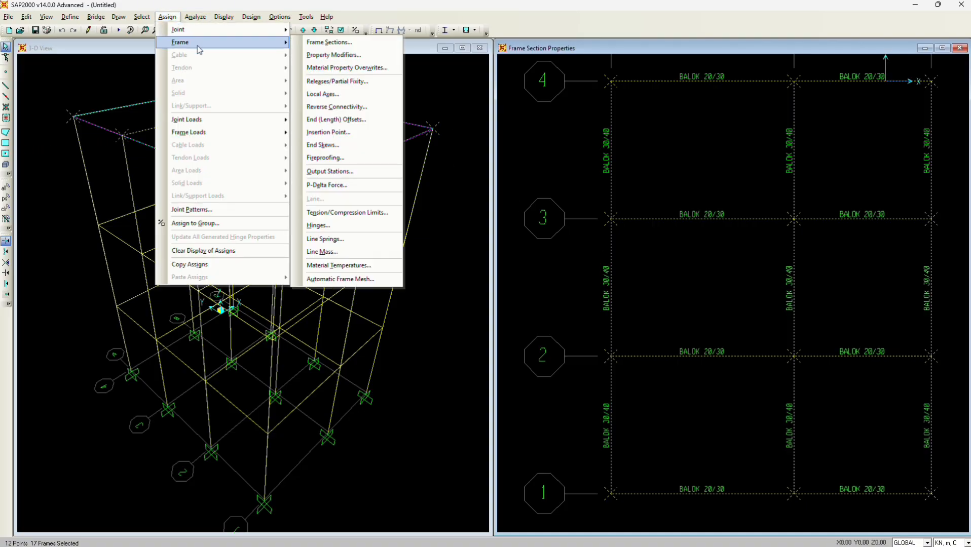
pyautogui.moveTo(218, 137)
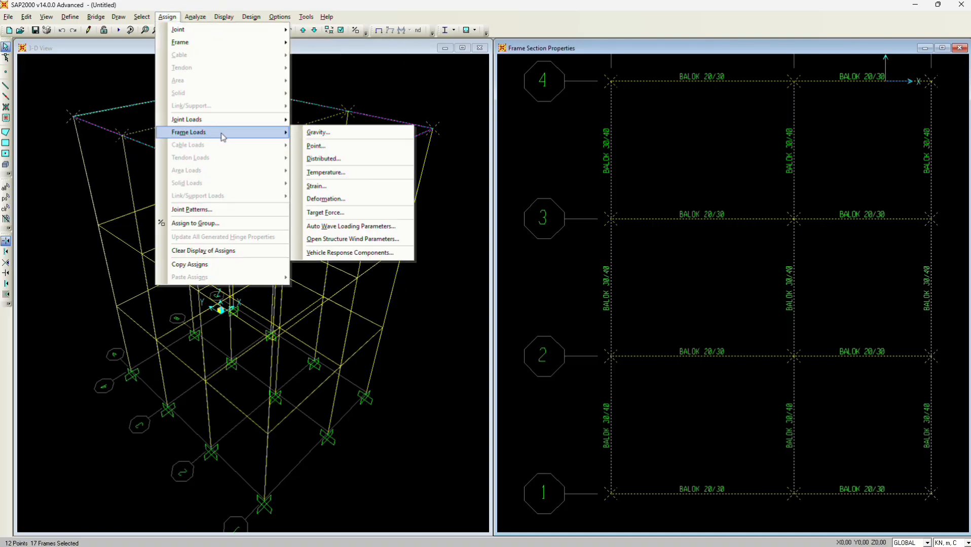
pyautogui.click(334, 158)
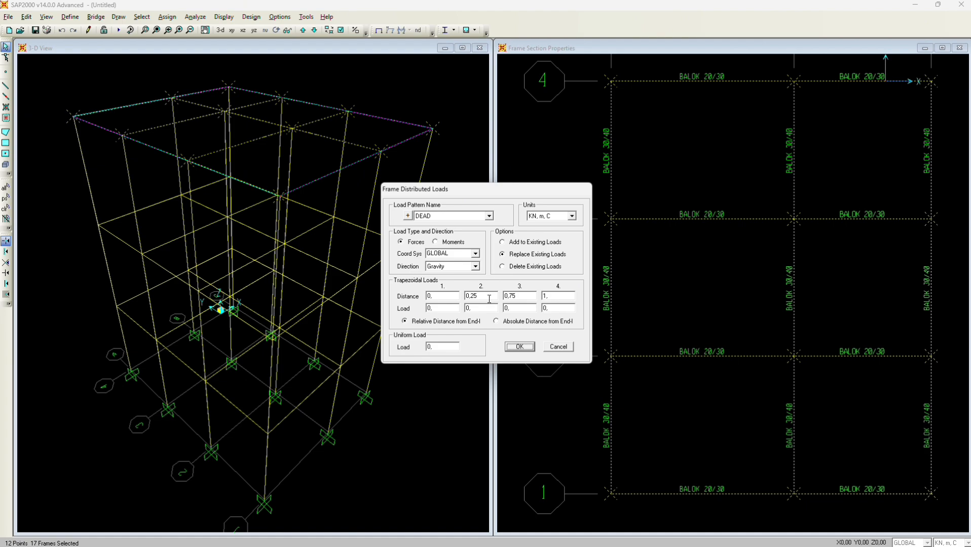
pyautogui.doubleClick(439, 347)
pyautogui.click(505, 243)
pyautogui.click(520, 347)
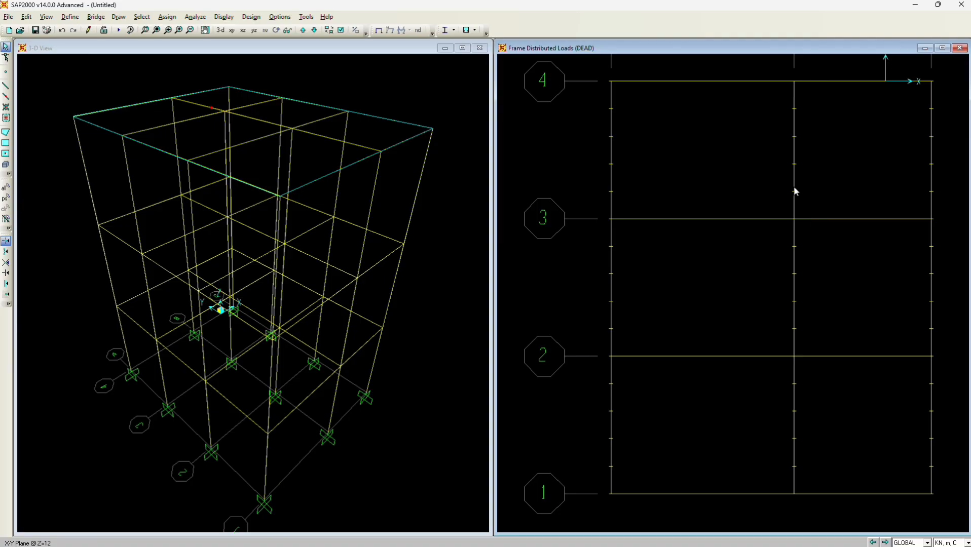
# Select the two beams spanning the wider X-direction bay on grid lines 4 and 1 of the Z=12 plan
pyautogui.click(687, 82)
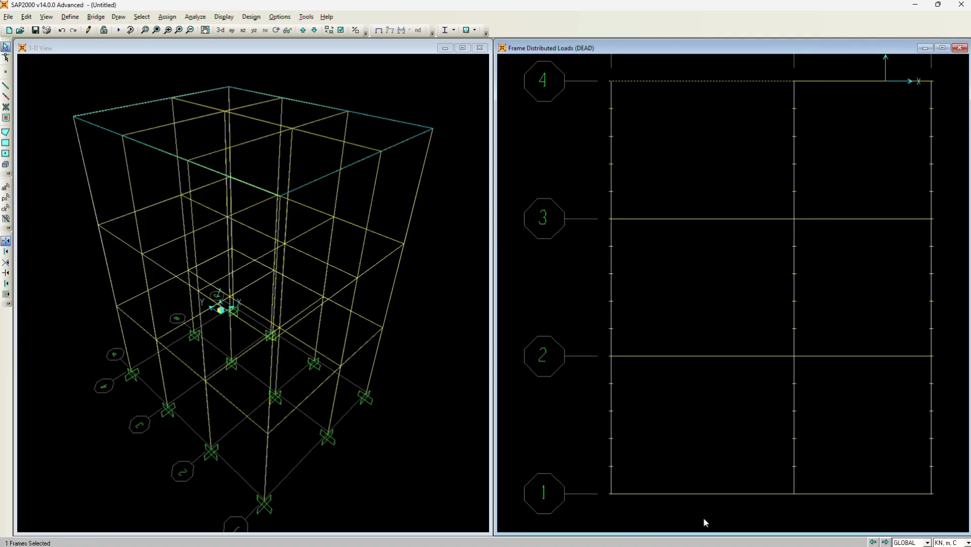
pyautogui.click(681, 494)
pyautogui.click(168, 16)
pyautogui.moveTo(193, 42)
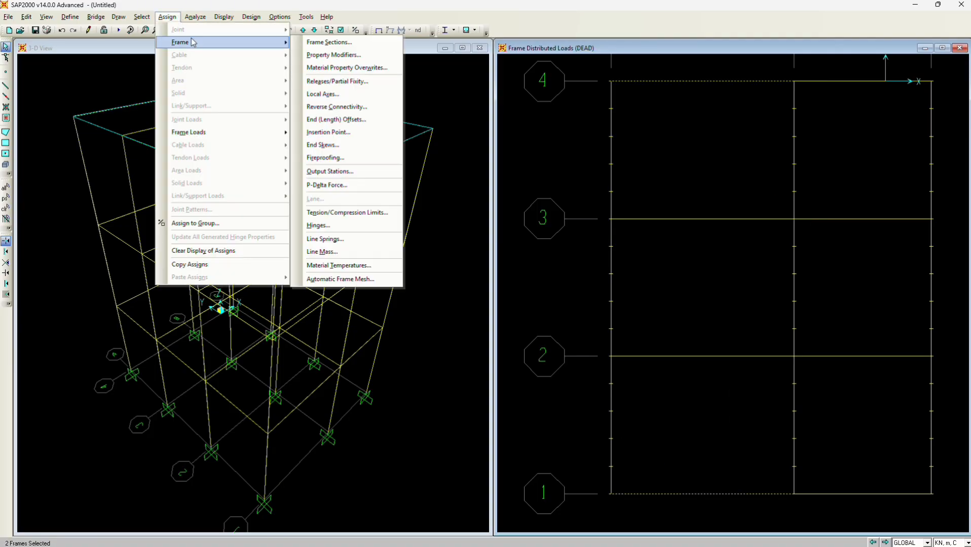
pyautogui.click(330, 42)
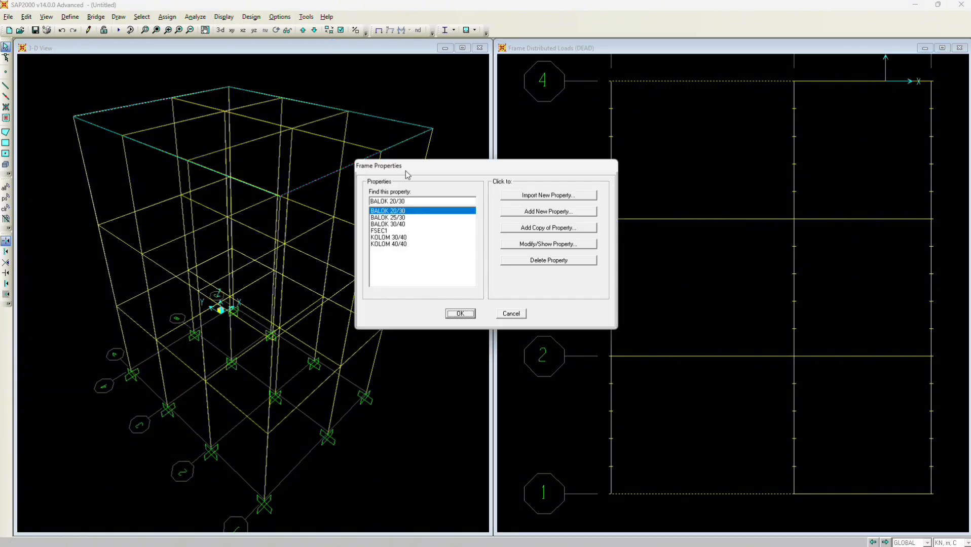
pyautogui.click(517, 314)
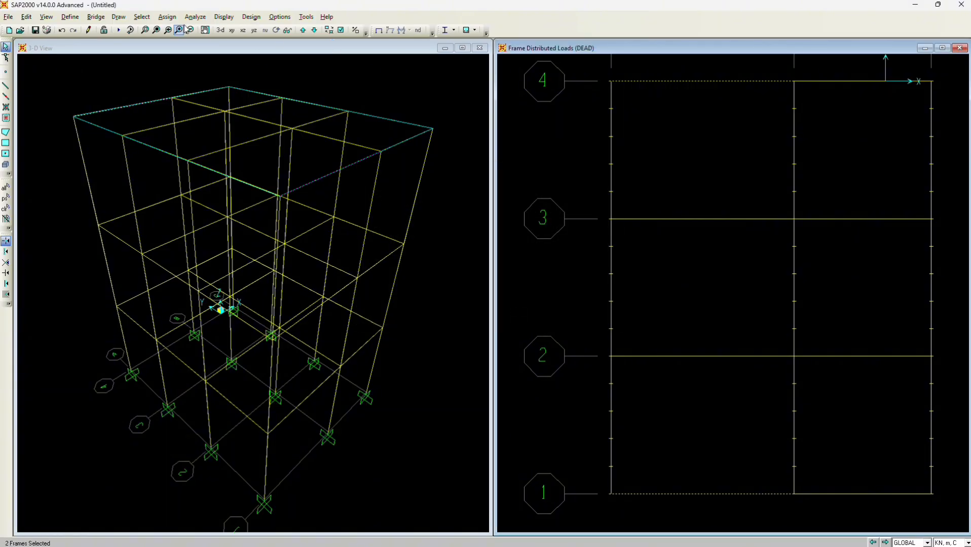
# Set up a DEAD distributed gravity load for the selected beams, using absolute distances from End-I and adding to existing loads
pyautogui.click(167, 16)
pyautogui.moveTo(190, 132)
pyautogui.click(337, 152)
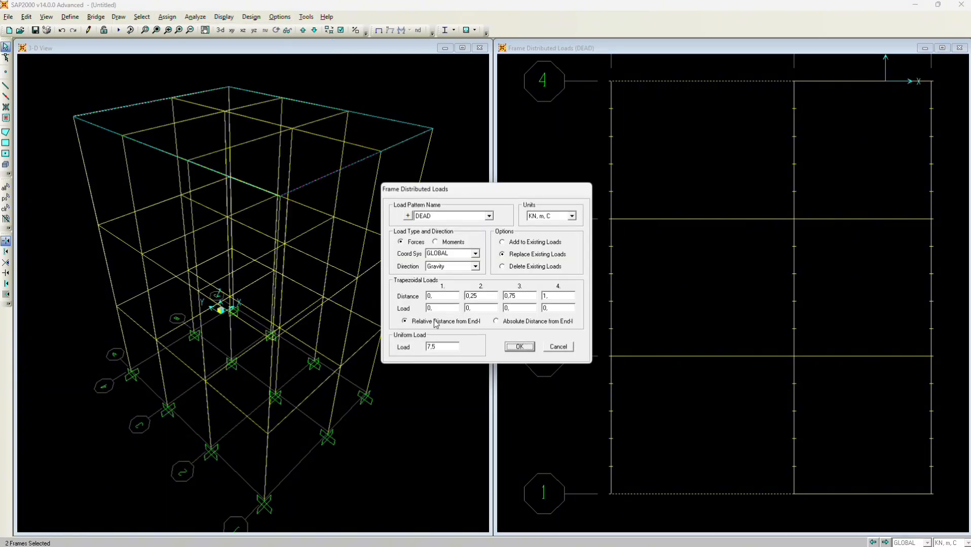
pyautogui.click(497, 321)
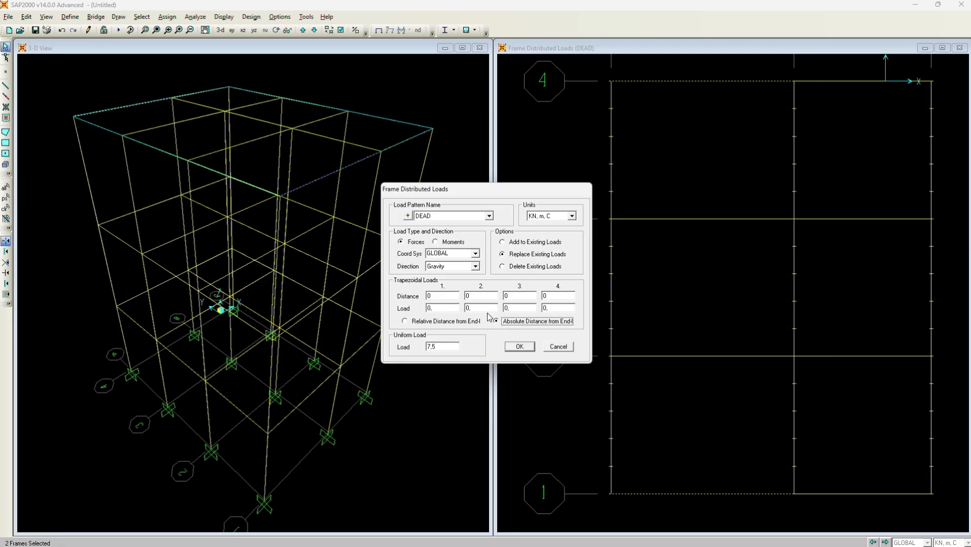
pyautogui.click(502, 243)
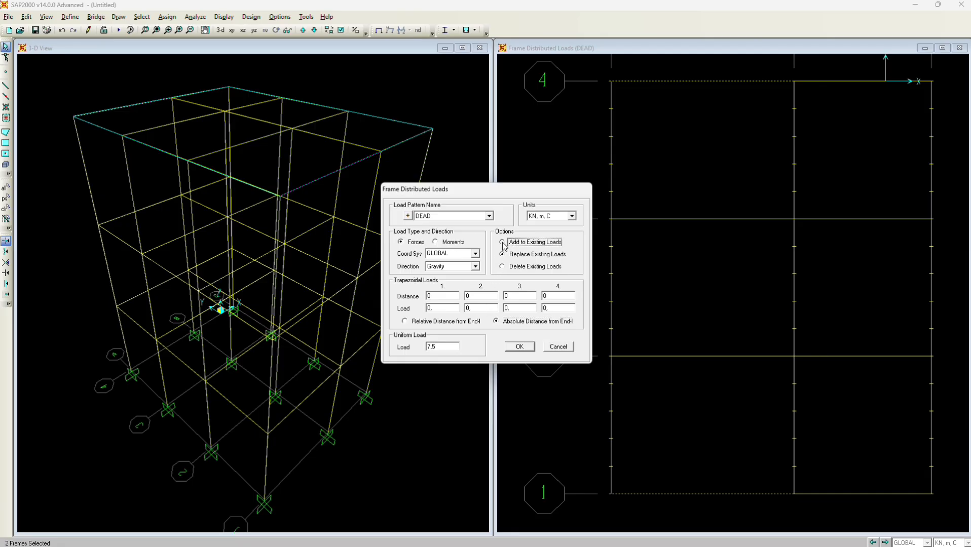
pyautogui.moveTo(525, 190); pyautogui.dragTo(498, 169)
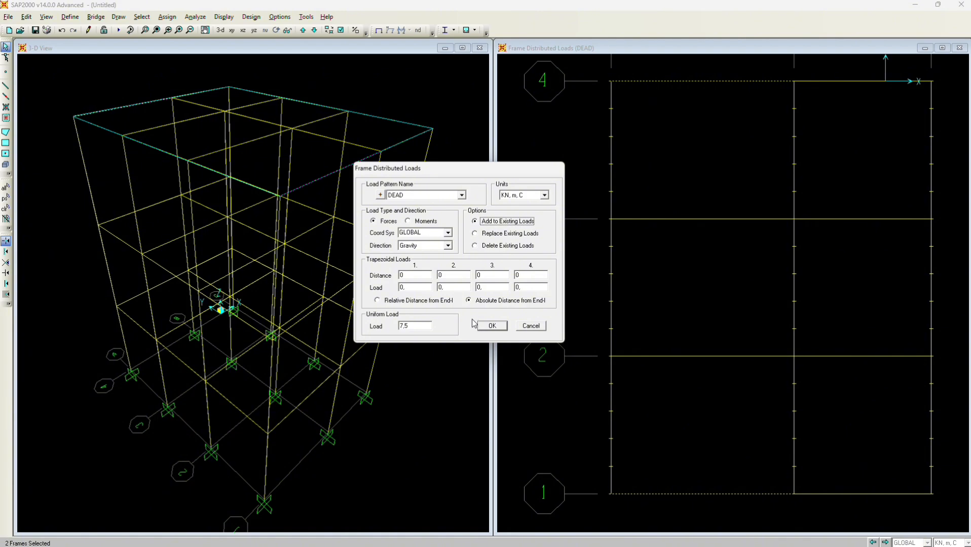
# Apply trapezoidal loads of 0, 7,2, 7,2 and 0 kN/m at distances 0, 1,5, 2,5 and 4 m, with uniform load 0
pyautogui.doubleClick(524, 273)
pyautogui.doubleClick(440, 275)
pyautogui.doubleClick(486, 274)
pyautogui.write('2,5')
pyautogui.doubleClick(440, 287)
pyautogui.write('7')
pyautogui.click(494, 288)
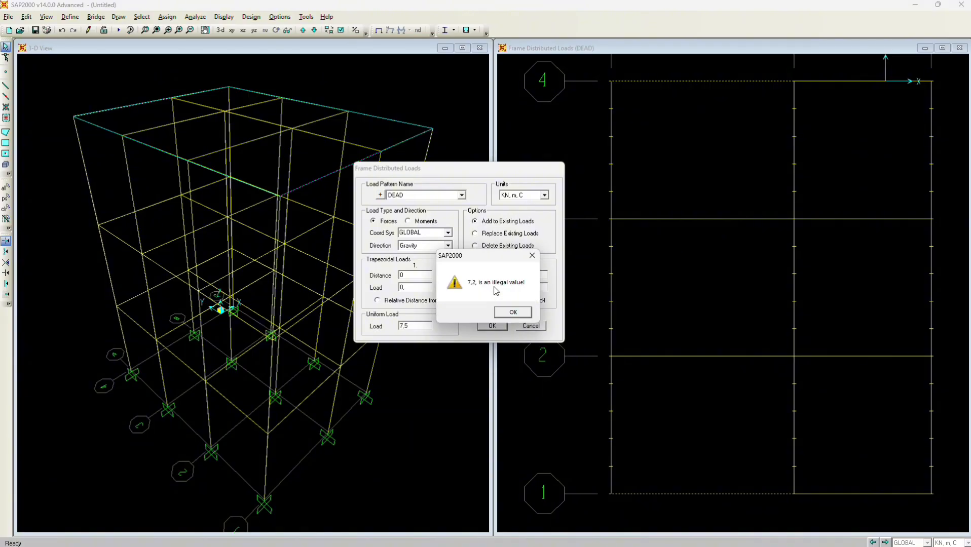
pyautogui.click(511, 311)
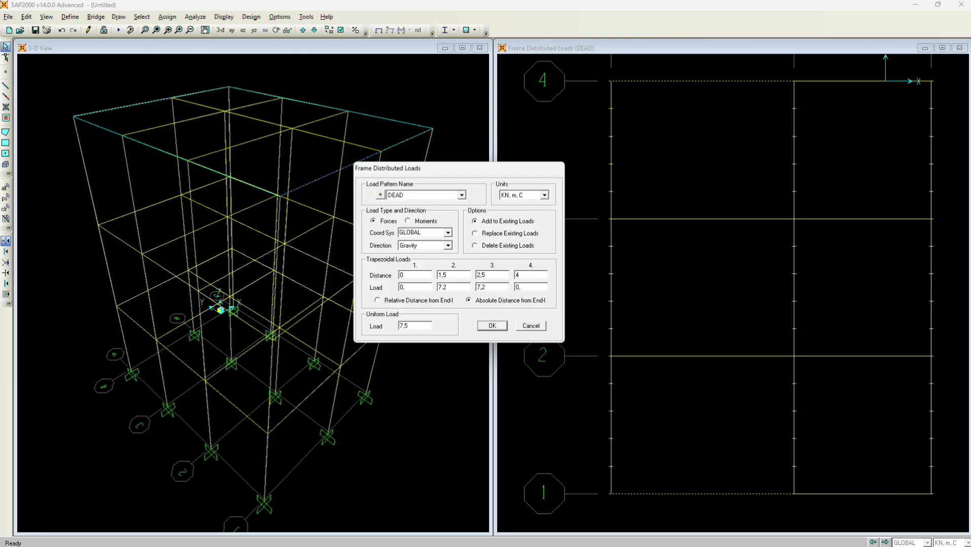
pyautogui.doubleClick(431, 327)
pyautogui.write('0')
pyautogui.click(492, 325)
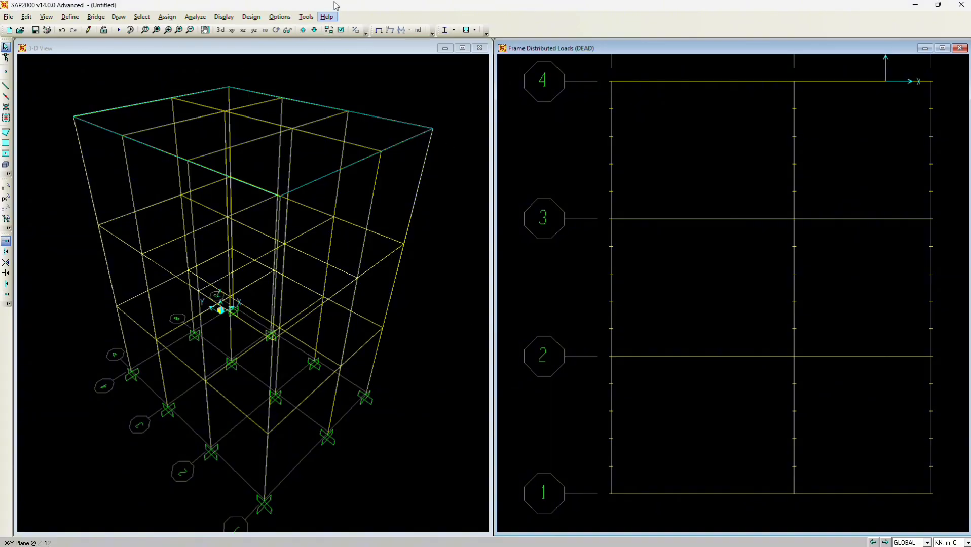
# Show the DEAD frame span load assignments in the X-Y plan at Z=12
pyautogui.click(224, 17)
pyautogui.moveTo(284, 42)
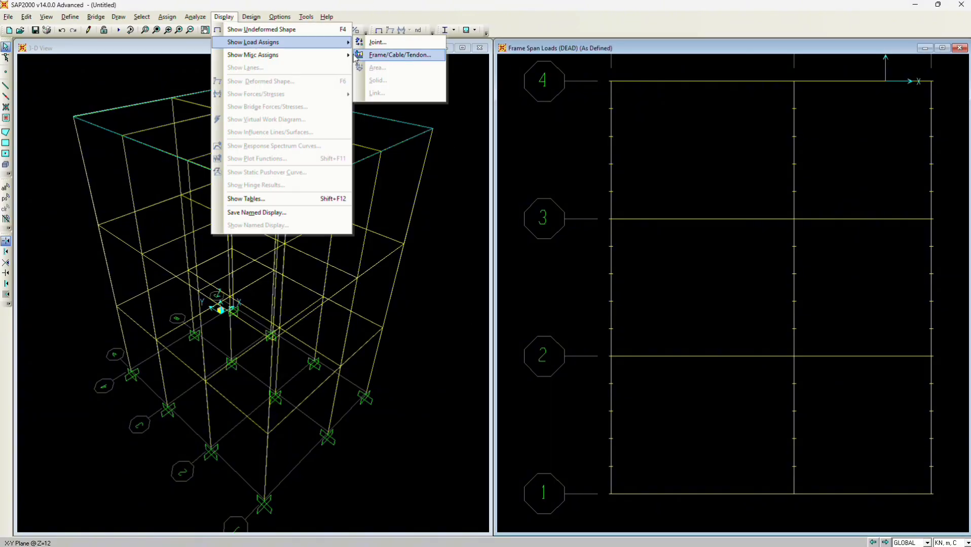
pyautogui.click(387, 55)
pyautogui.click(461, 382)
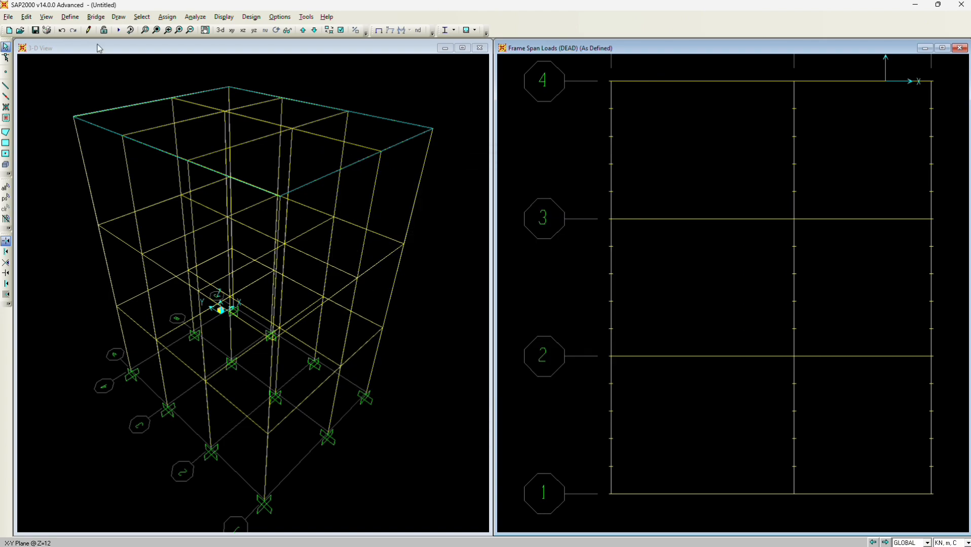
# Run the analysis, saving the model on drive E as SAB 2000 OOK
pyautogui.click(118, 30)
pyautogui.click(608, 328)
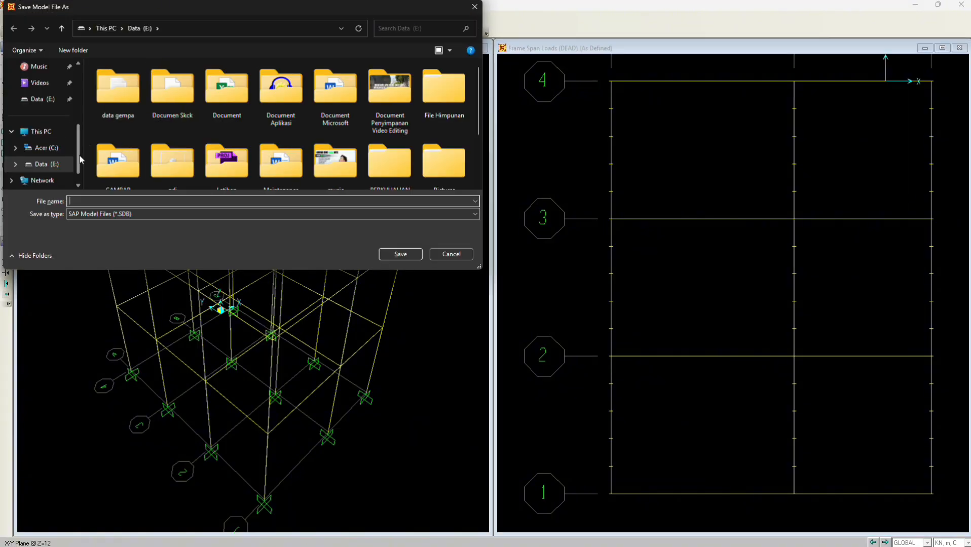
pyautogui.scroll(-1, 80, 159)
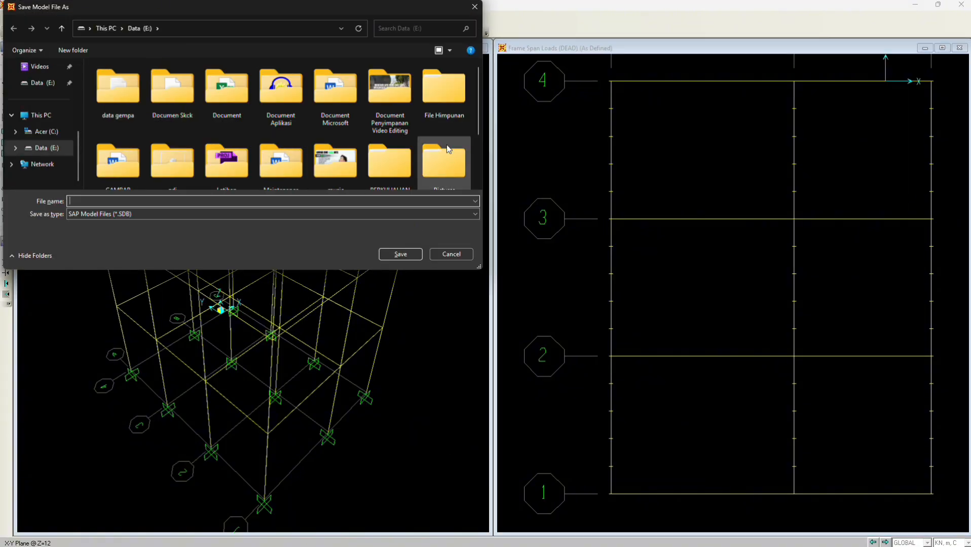
pyautogui.scroll(-1, 468, 143)
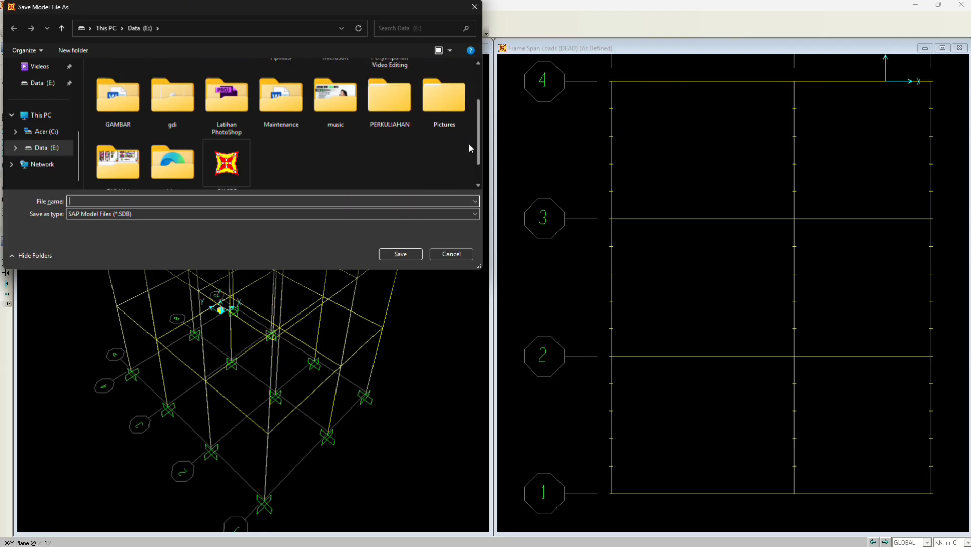
pyautogui.scroll(-1, 469, 144)
pyautogui.write('SAB 2000 OOK')
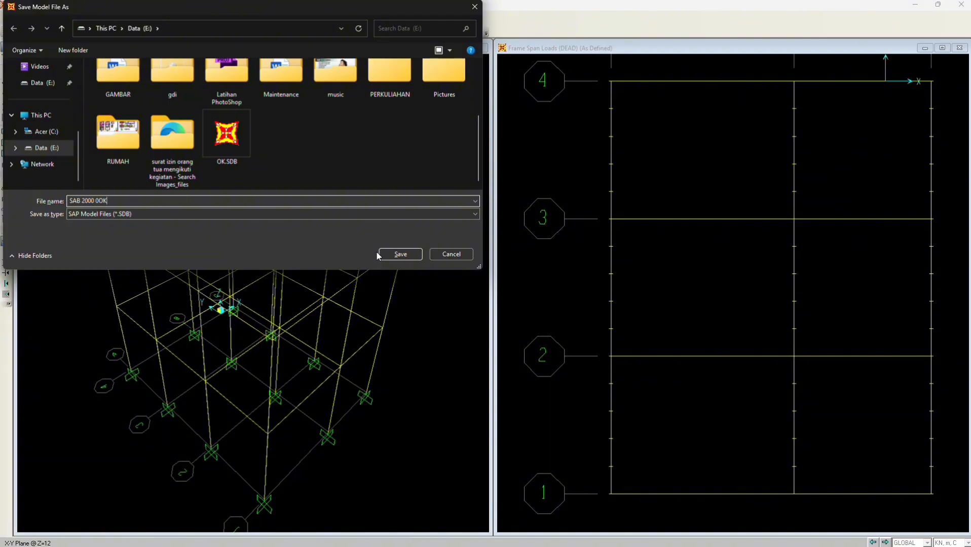
pyautogui.click(415, 252)
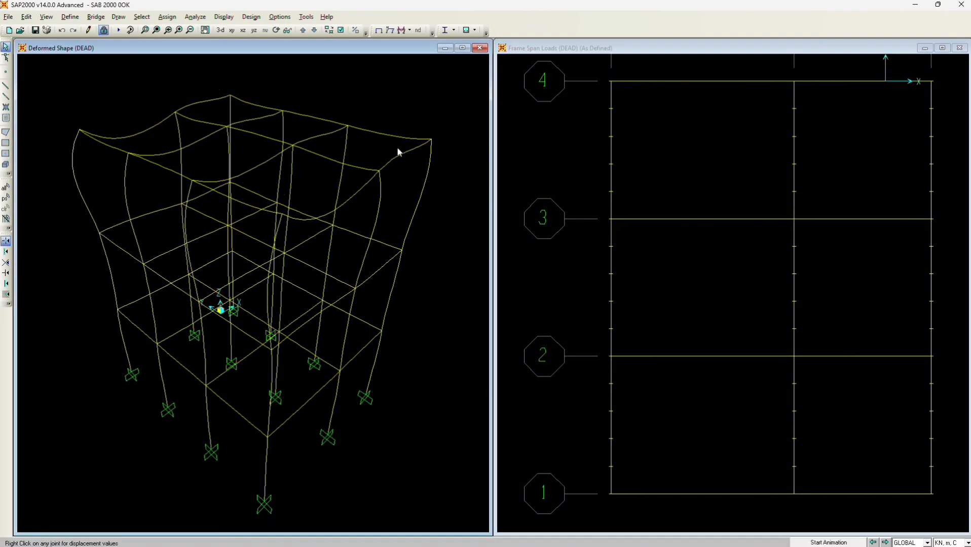
# Display the DEAD frame span loads in the 3-D view and examine them on the roof beams
pyautogui.click(251, 16)
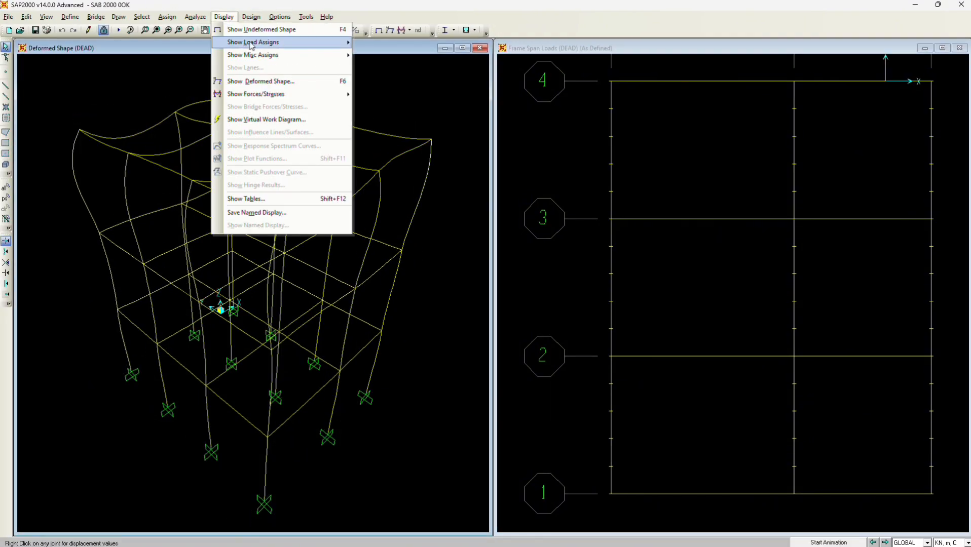
pyautogui.moveTo(251, 44)
pyautogui.click(387, 55)
pyautogui.click(468, 383)
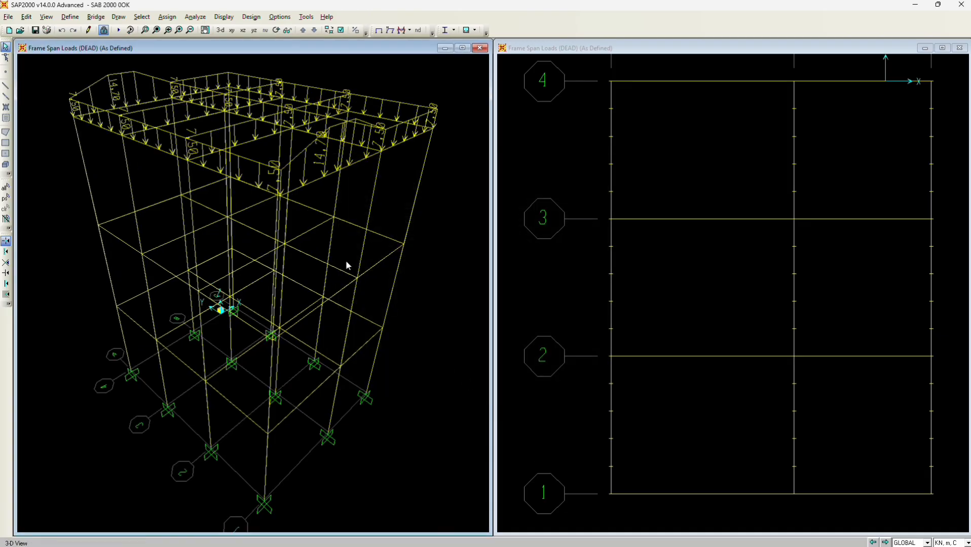
pyautogui.click(276, 30)
pyautogui.moveTo(380, 225); pyautogui.dragTo(344, 223)
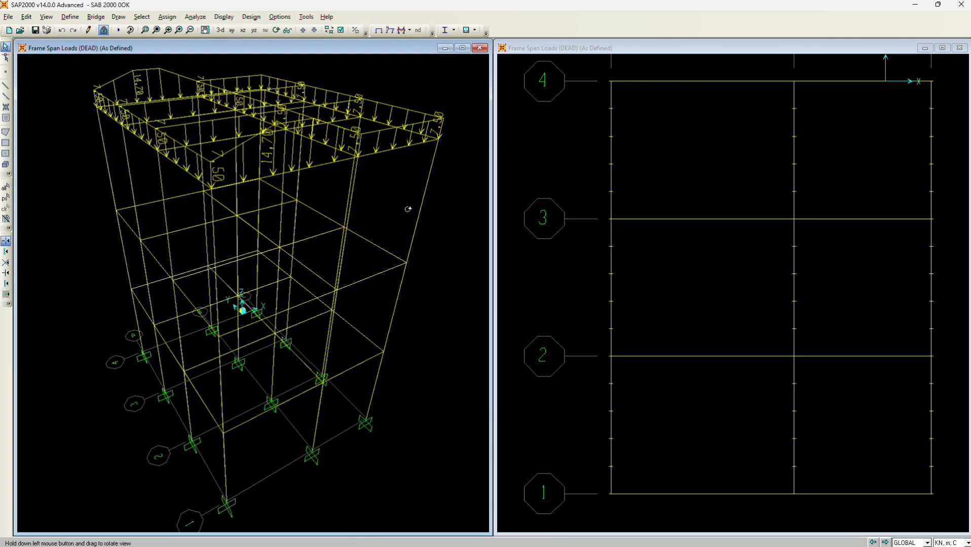
# Select the two short-bay roof beams on grid lines 1 and 4 in the plan at Z=12
pyautogui.moveTo(408, 208); pyautogui.dragTo(347, 194)
pyautogui.click(280, 31)
pyautogui.click(394, 34)
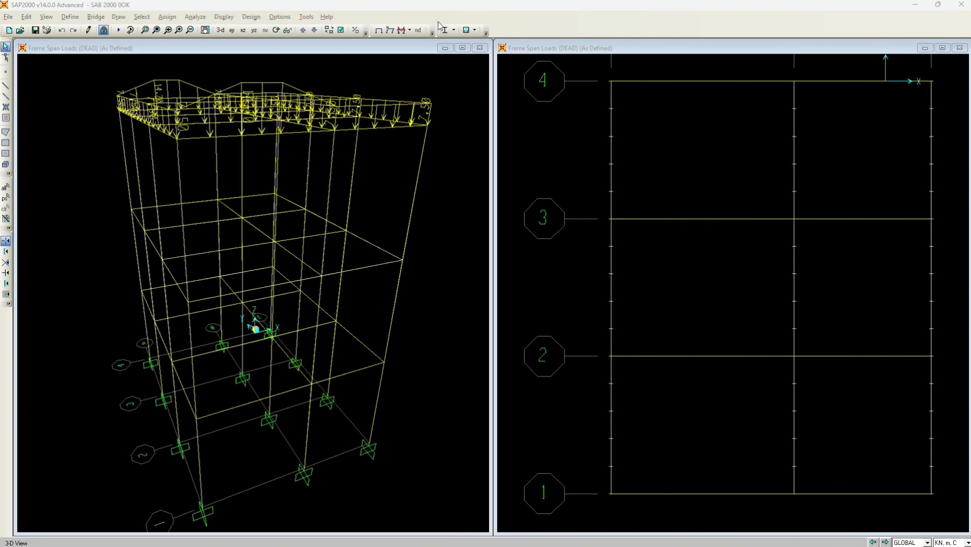
pyautogui.click(833, 81)
pyautogui.click(861, 494)
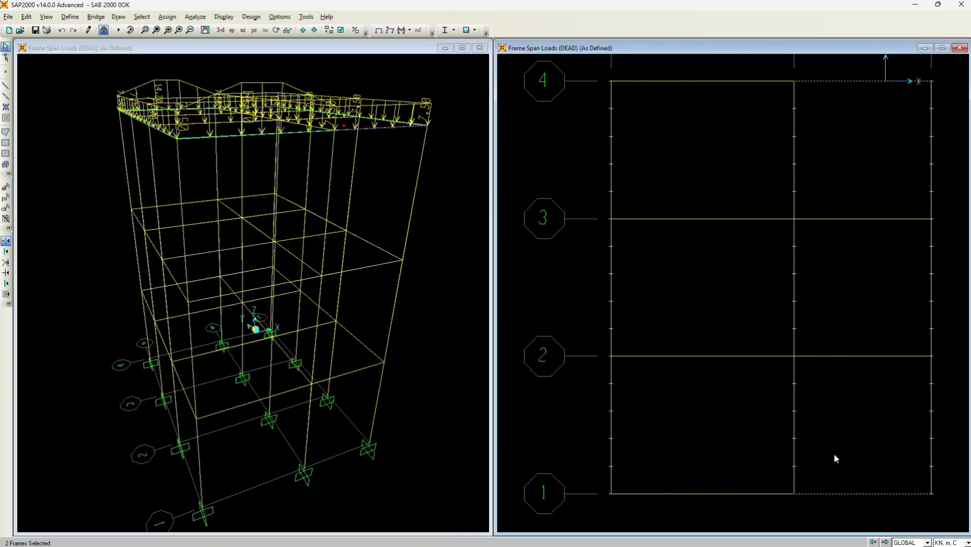
# Reselect the short-bay roof beams on grid lines 1 and 4, and unlock the model for editing
pyautogui.click(167, 16)
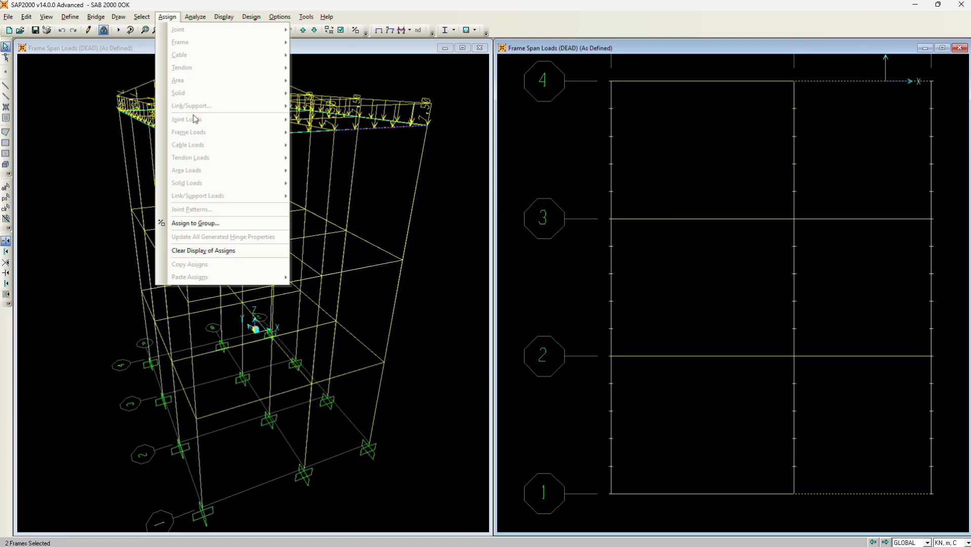
pyautogui.press('Escape')
pyautogui.press('Escape')
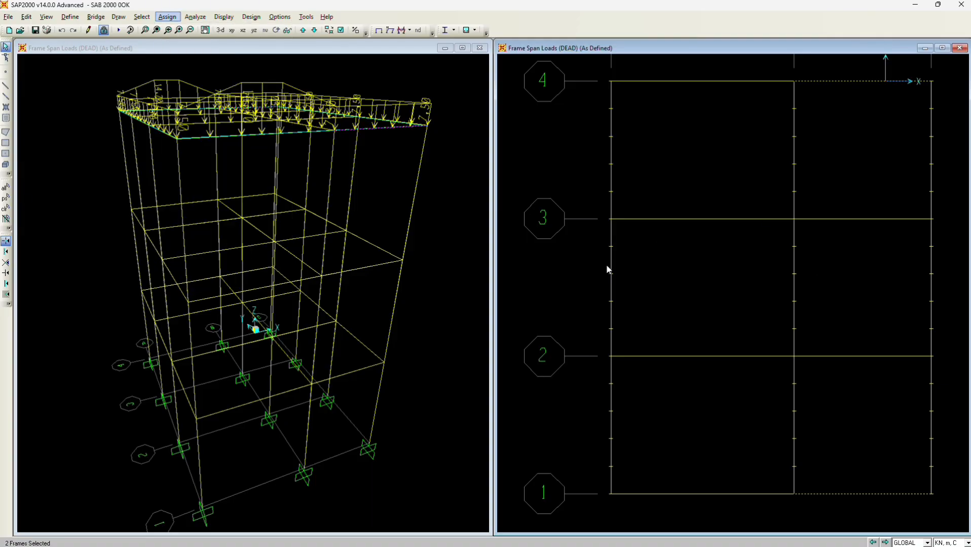
pyautogui.click(861, 494)
pyautogui.moveTo(862, 408); pyautogui.dragTo(839, 361)
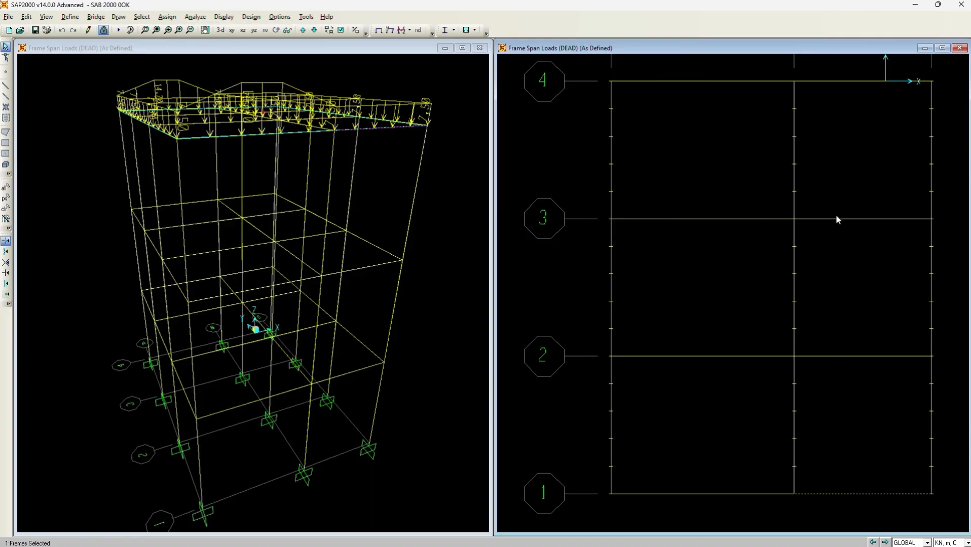
pyautogui.moveTo(840, 150); pyautogui.dragTo(808, 72)
pyautogui.click(167, 17)
pyautogui.press('Escape')
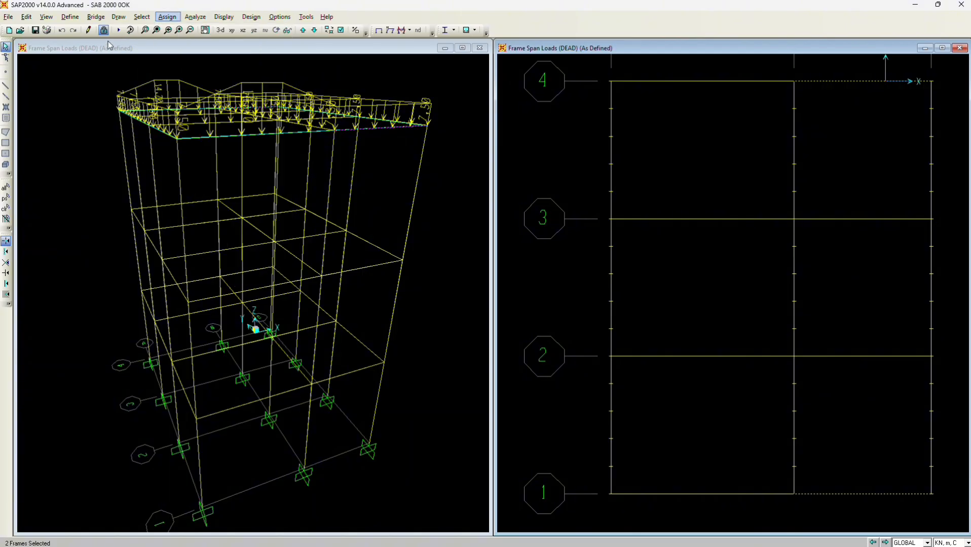
pyautogui.click(103, 30)
pyautogui.click(501, 315)
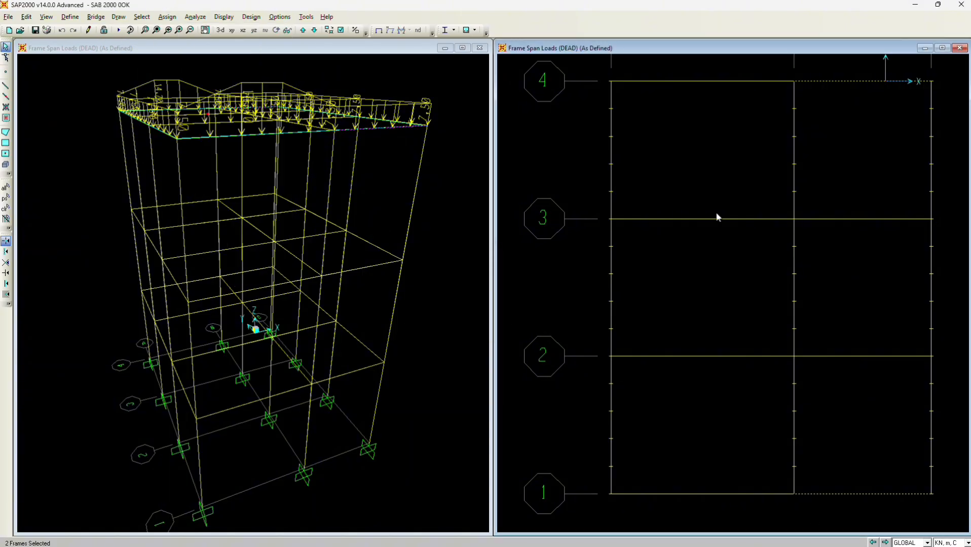
pyautogui.click(166, 18)
pyautogui.moveTo(180, 42)
pyautogui.click(349, 43)
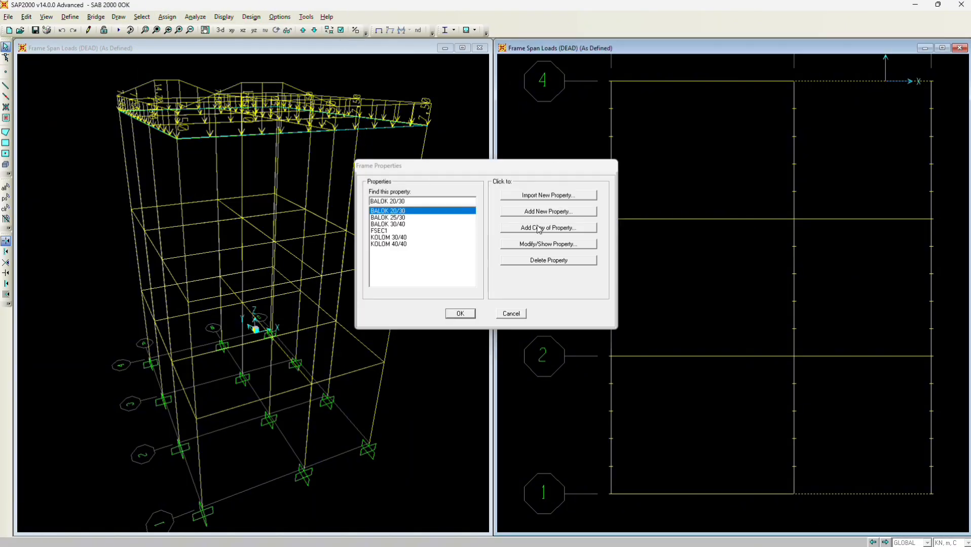
pyautogui.click(513, 315)
# Add a triangular DEAD load to the selected beams, 7,2 kN/m at 1,5 m and 0 at absolute distances 0 and 3 m
pyautogui.click(167, 17)
pyautogui.moveTo(195, 132)
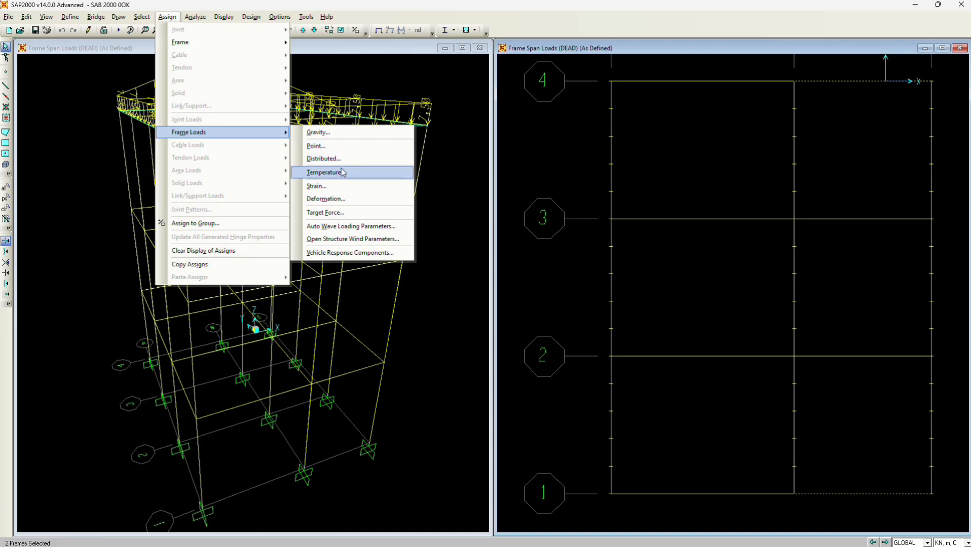
pyautogui.click(339, 159)
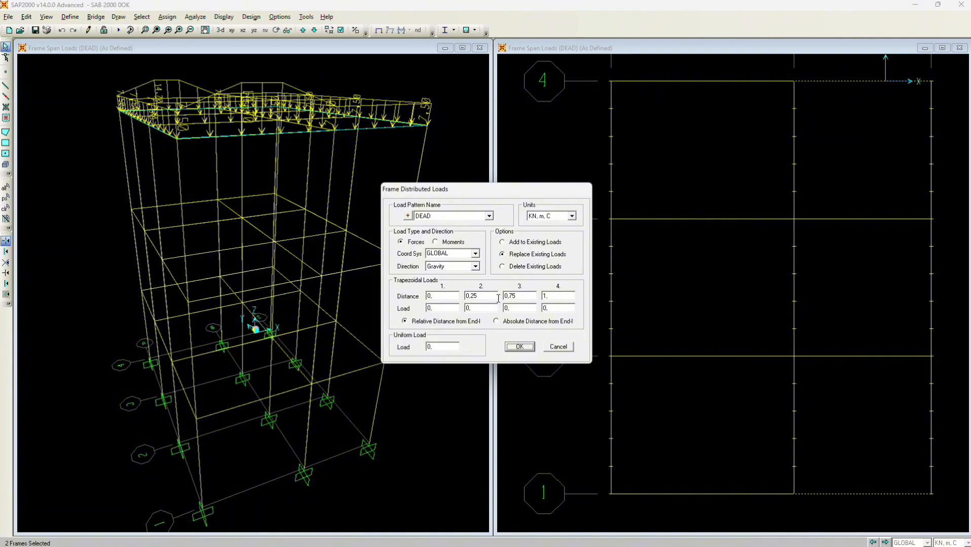
pyautogui.click(518, 242)
pyautogui.doubleClick(481, 295)
pyautogui.press('BackSpace')
pyautogui.click(520, 298)
pyautogui.click(562, 256)
pyautogui.click(506, 322)
pyautogui.doubleClick(489, 299)
pyautogui.write('1')
pyautogui.doubleClick(482, 309)
pyautogui.write('7,2')
pyautogui.click(521, 348)
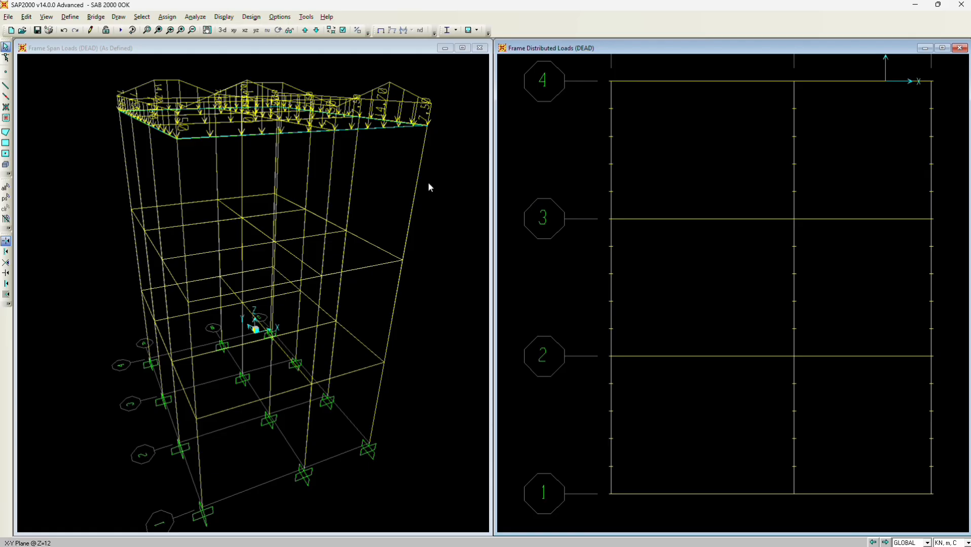
# Add a triangular DEAD load peaking at 14,4 kN/m at 1,5 m to the short-bay roof beams on grid lines 2 and 3
pyautogui.click(371, 155)
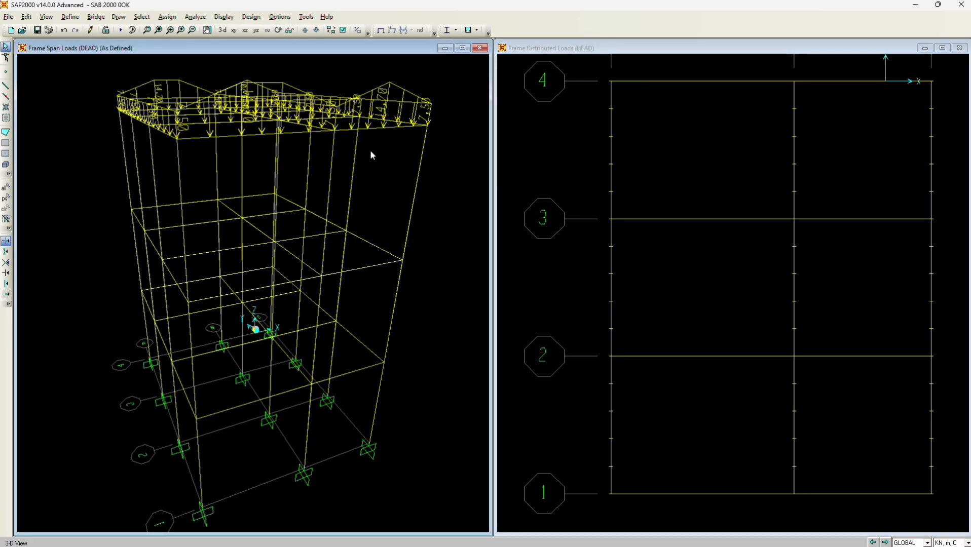
pyautogui.click(278, 30)
pyautogui.moveTo(453, 188); pyautogui.dragTo(438, 220)
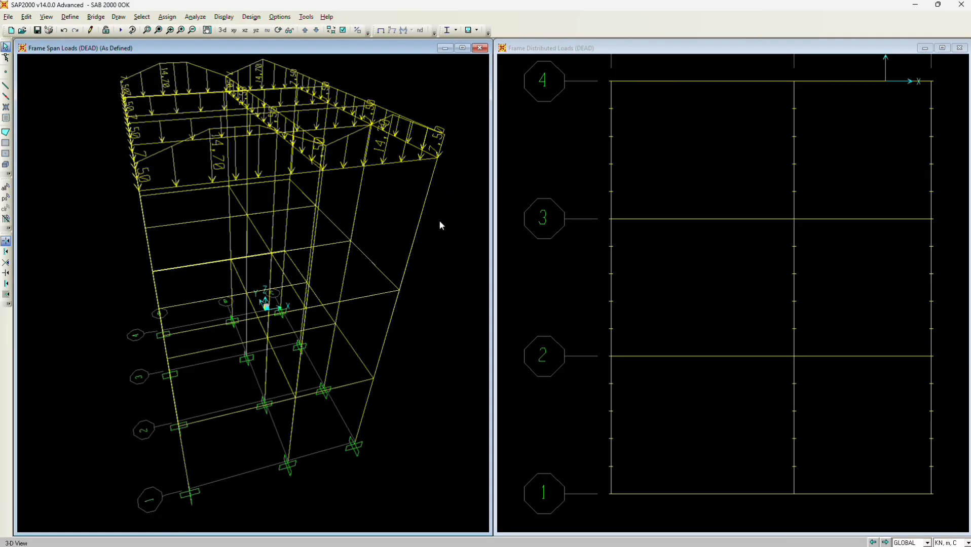
pyautogui.moveTo(363, 172); pyautogui.dragTo(446, 225)
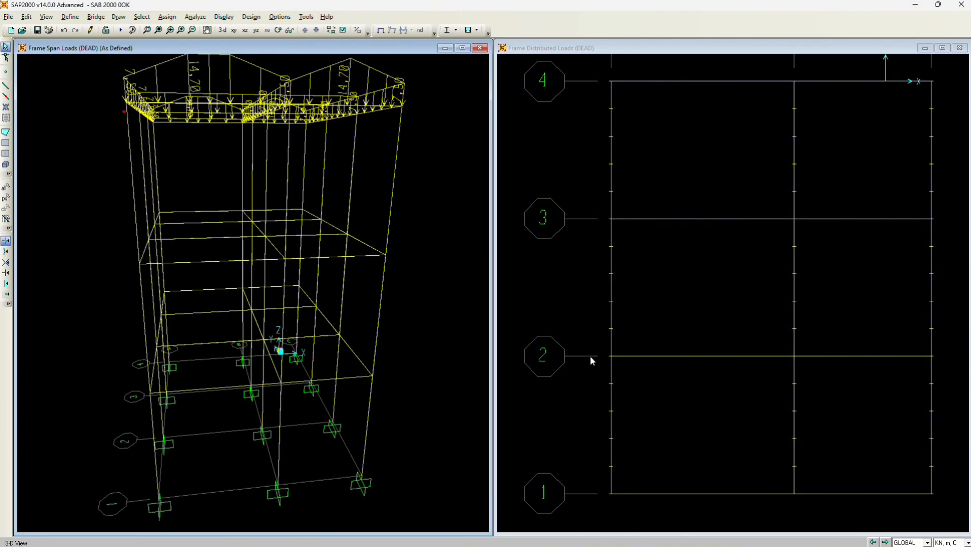
pyautogui.moveTo(697, 407); pyautogui.dragTo(672, 204)
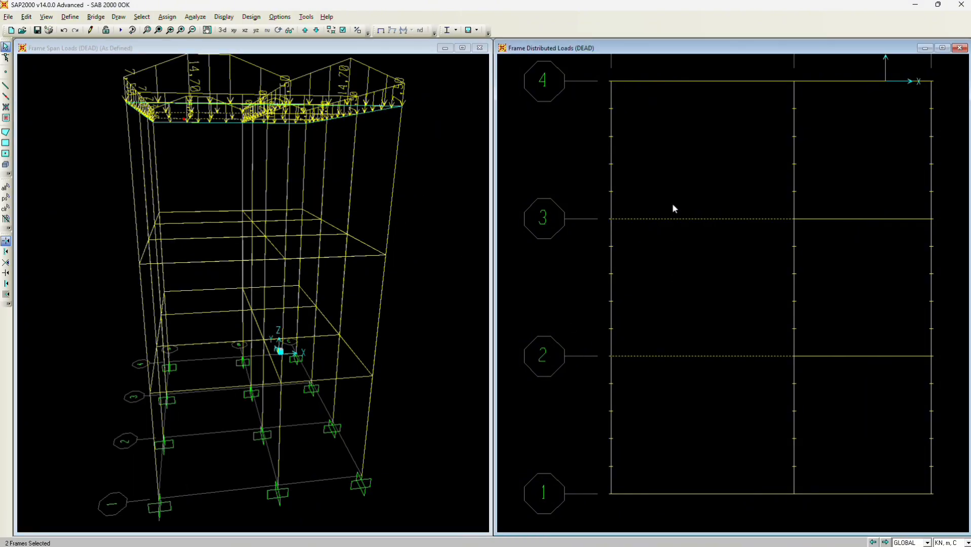
pyautogui.hotkey('ctrl', 'q')
pyautogui.moveTo(850, 382); pyautogui.dragTo(840, 197)
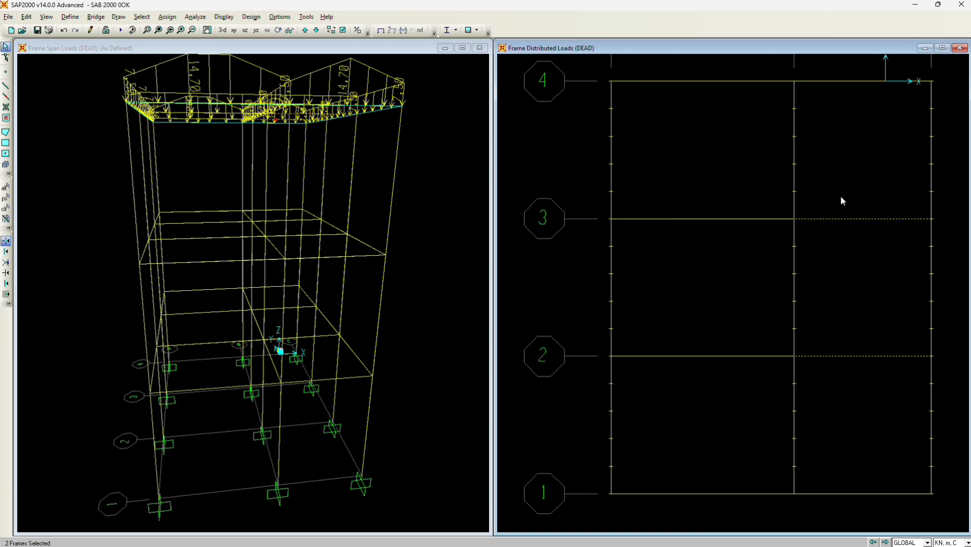
pyautogui.click(167, 16)
pyautogui.moveTo(205, 130)
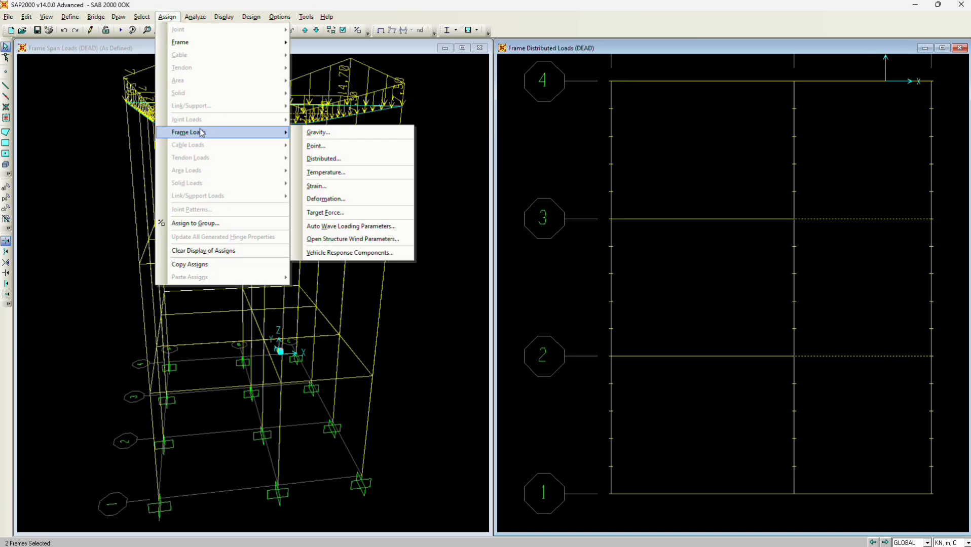
pyautogui.click(342, 155)
pyautogui.doubleClick(489, 308)
pyautogui.write('14,4')
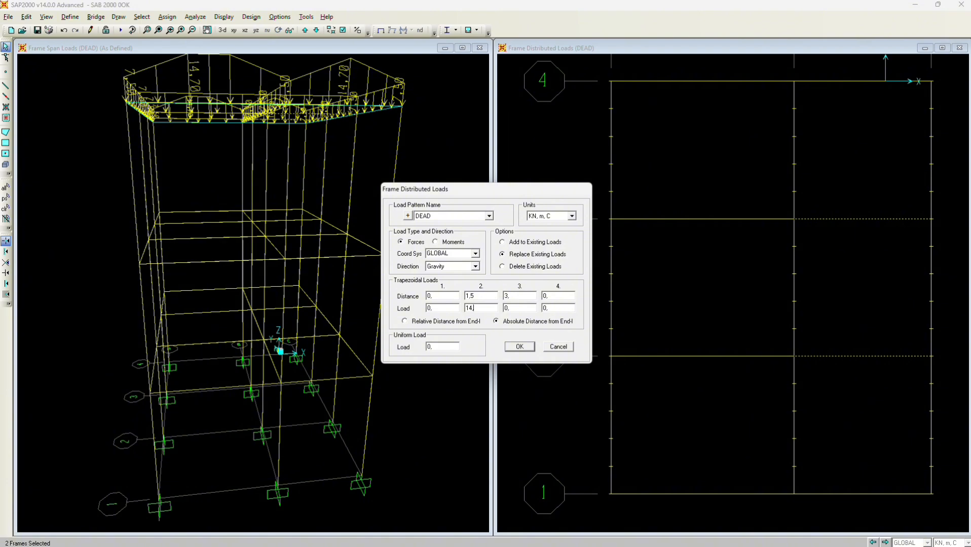
pyautogui.click(503, 244)
pyautogui.click(519, 347)
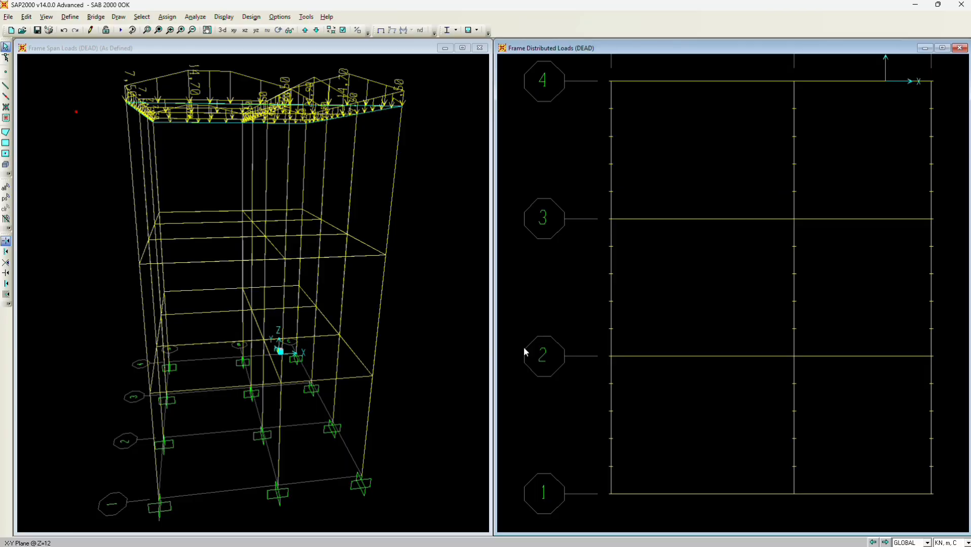
# Add trapezoidal DEAD loads of 0, 14,4, 14,4 and 0 kN/m at 0, 1,5, 2,5 and 4 m to the long-bay roof beams on grids 2 and 3
pyautogui.moveTo(718, 438); pyautogui.dragTo(694, 214)
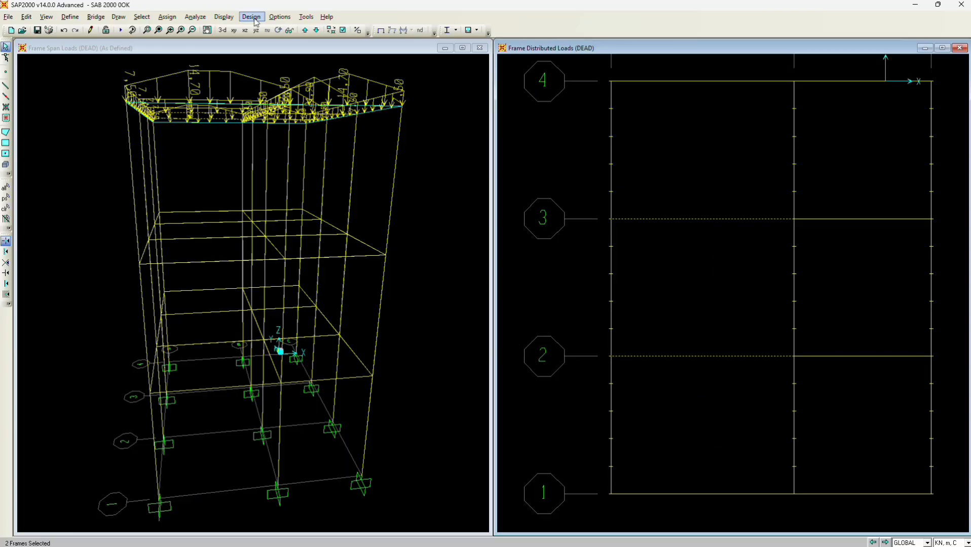
pyautogui.click(166, 17)
pyautogui.moveTo(200, 133)
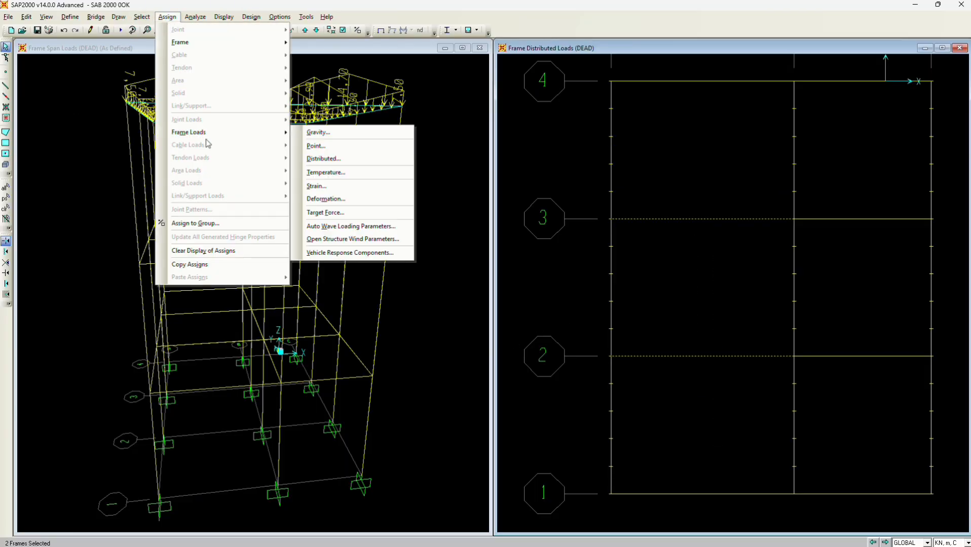
pyautogui.click(346, 158)
pyautogui.click(503, 242)
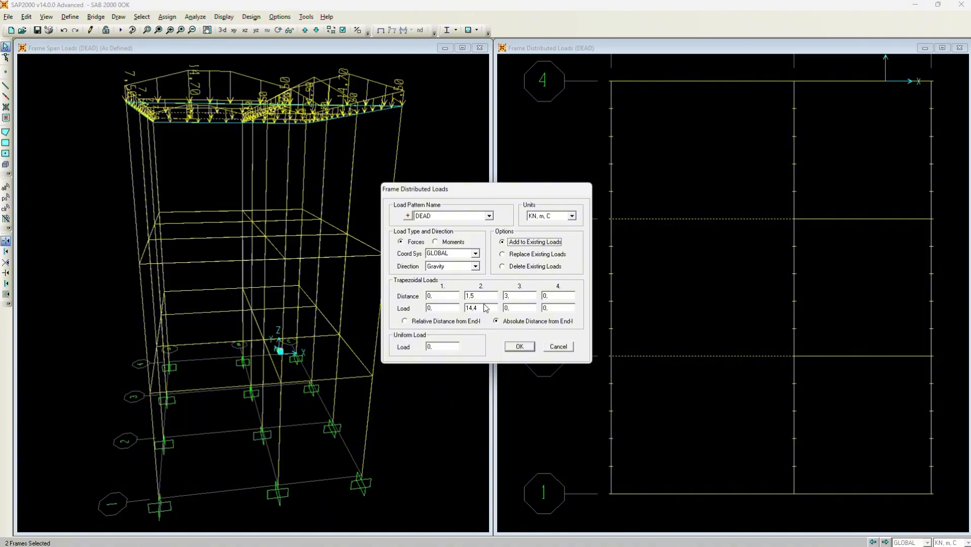
pyautogui.doubleClick(513, 296)
pyautogui.write('2,5')
pyautogui.press('Tab')
pyautogui.write('4')
pyautogui.doubleClick(513, 308)
pyautogui.write('14,4')
pyautogui.click(519, 346)
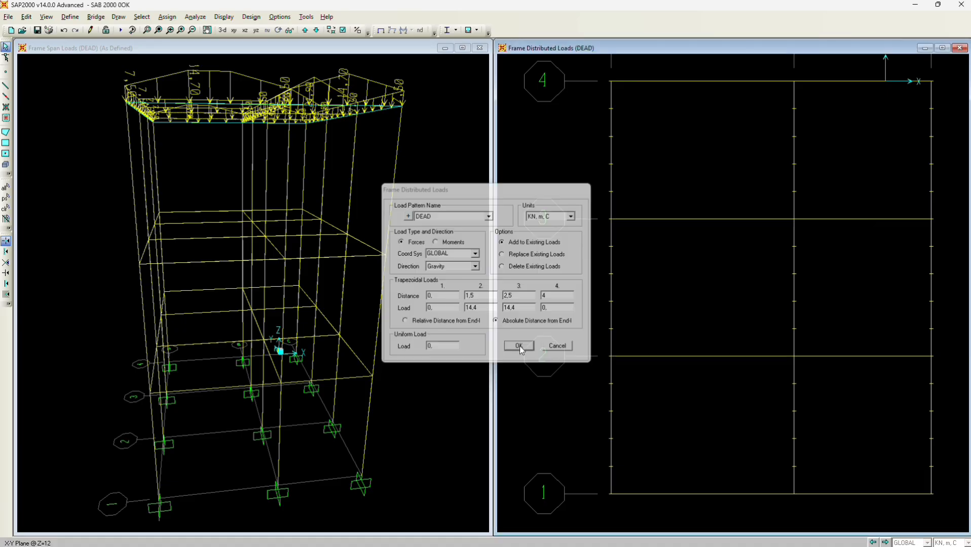
# Window-select beams in the Z=12 plan and all beams in the plan one storey below at Z=8
pyautogui.click(280, 28)
pyautogui.moveTo(426, 130); pyautogui.dragTo(438, 202)
pyautogui.click(279, 30)
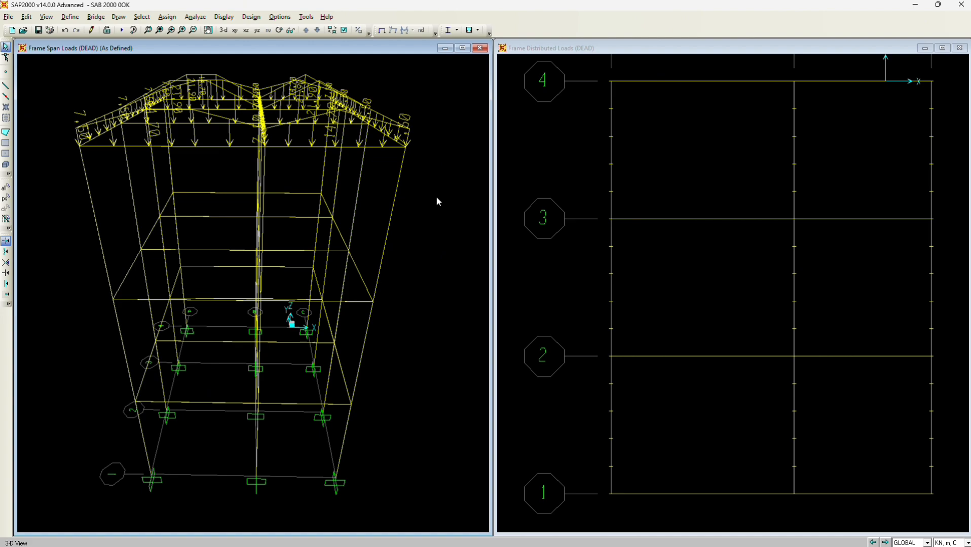
pyautogui.click(427, 19)
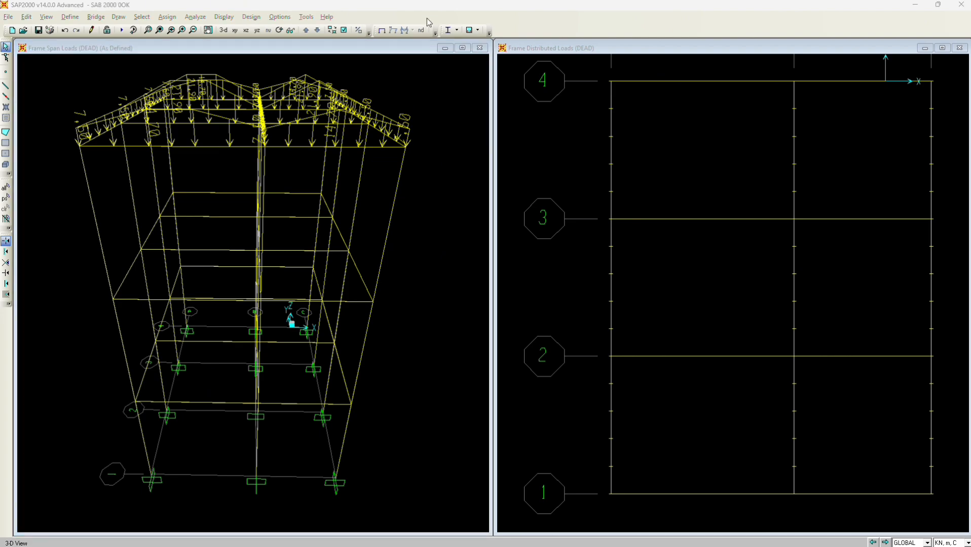
pyautogui.moveTo(943, 513); pyautogui.dragTo(629, 199)
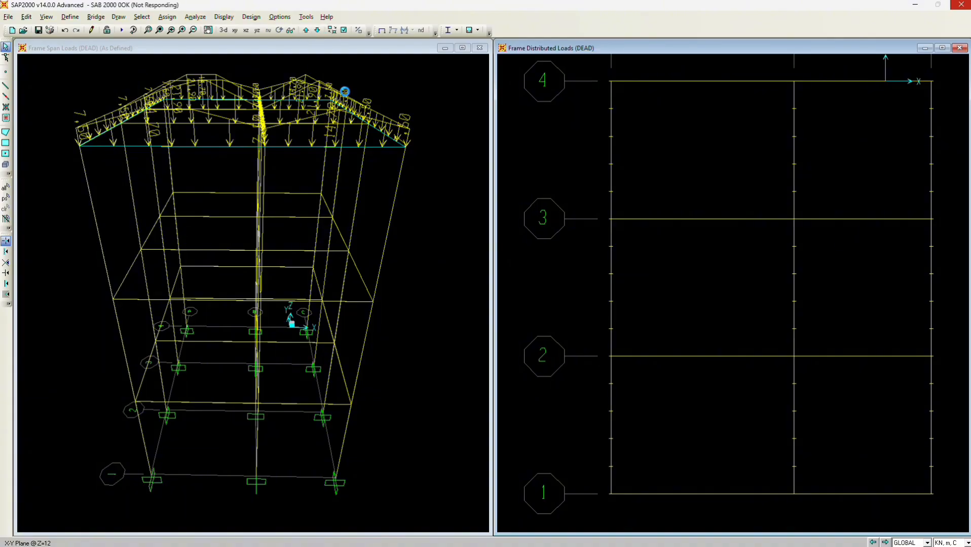
pyautogui.click(317, 30)
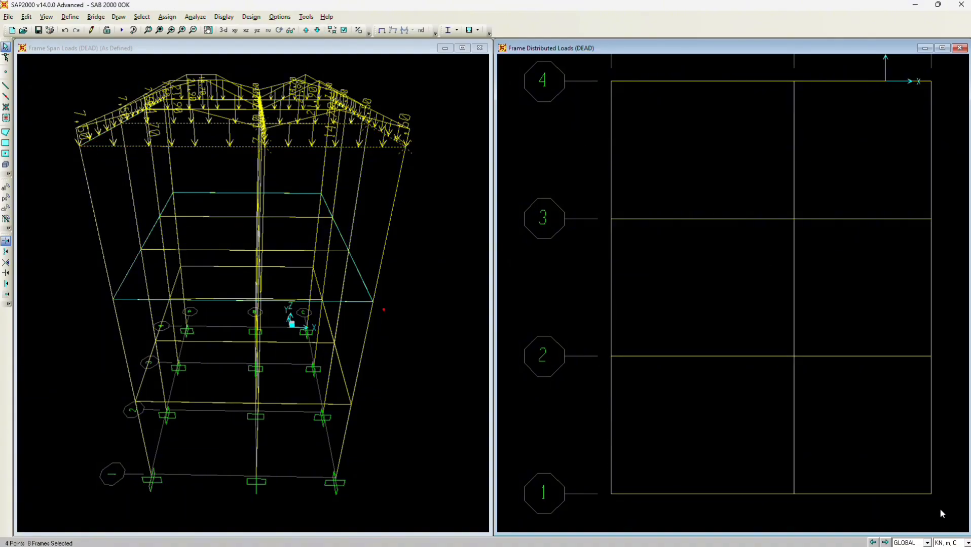
pyautogui.moveTo(941, 510); pyautogui.dragTo(563, 76)
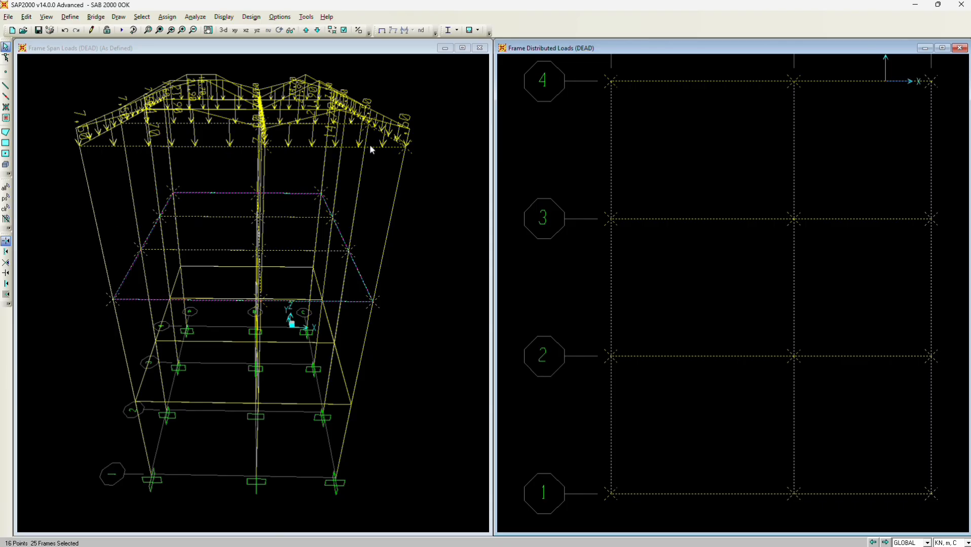
# Add a uniform DEAD load of 7,5 kN/m to the selected beams, with all trapezoidal loads set to 0
pyautogui.click(167, 17)
pyautogui.moveTo(203, 133)
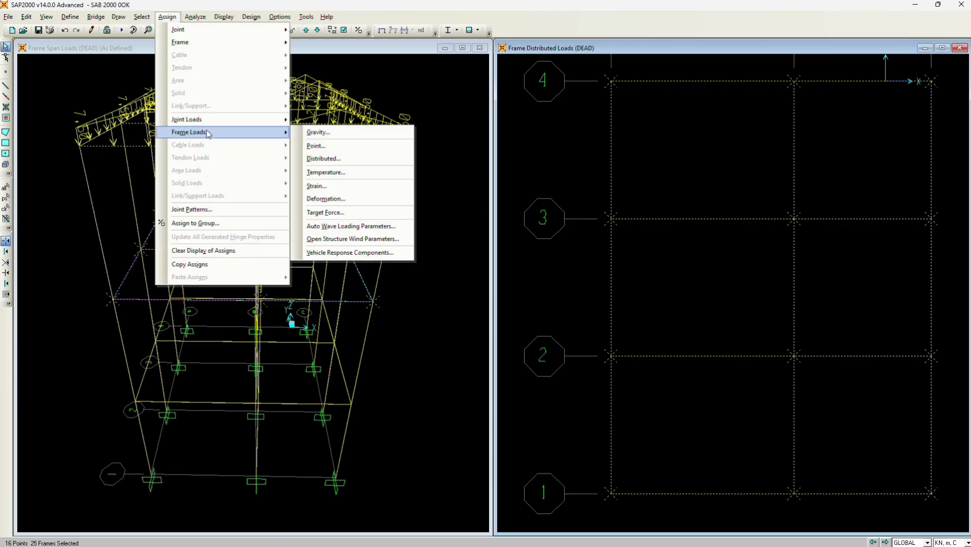
pyautogui.click(312, 162)
pyautogui.click(503, 243)
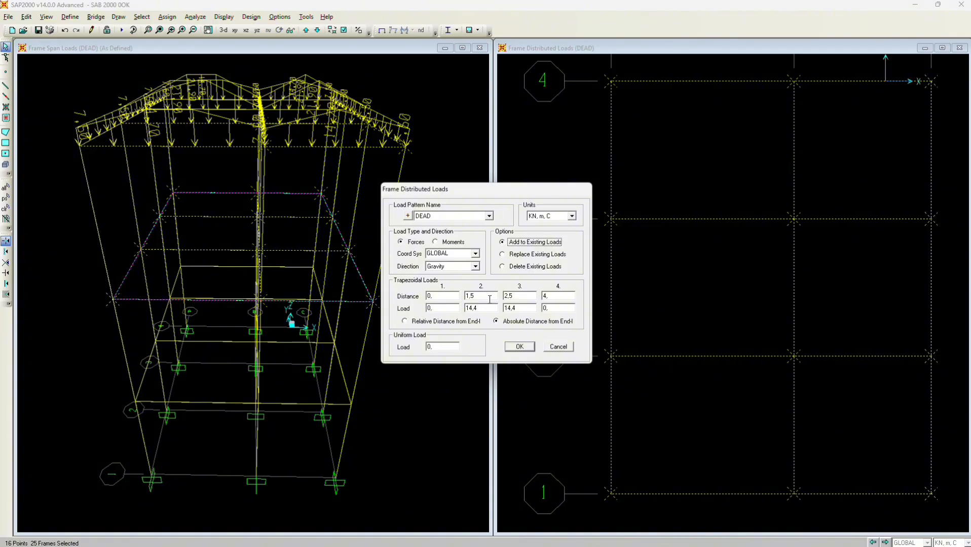
pyautogui.doubleClick(440, 348)
pyautogui.doubleClick(472, 308)
pyautogui.write('0')
pyautogui.doubleClick(512, 308)
pyautogui.write('0')
pyautogui.click(519, 347)
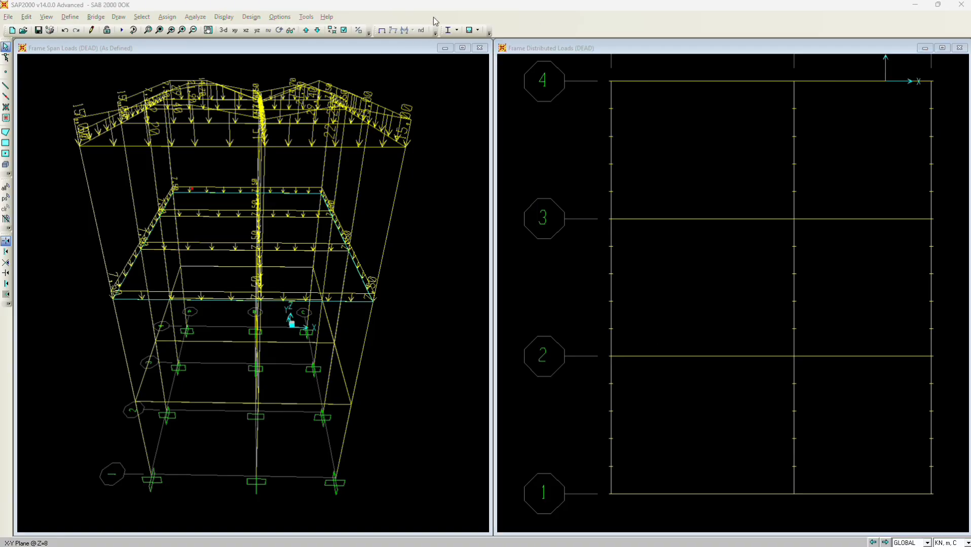
pyautogui.click(168, 17)
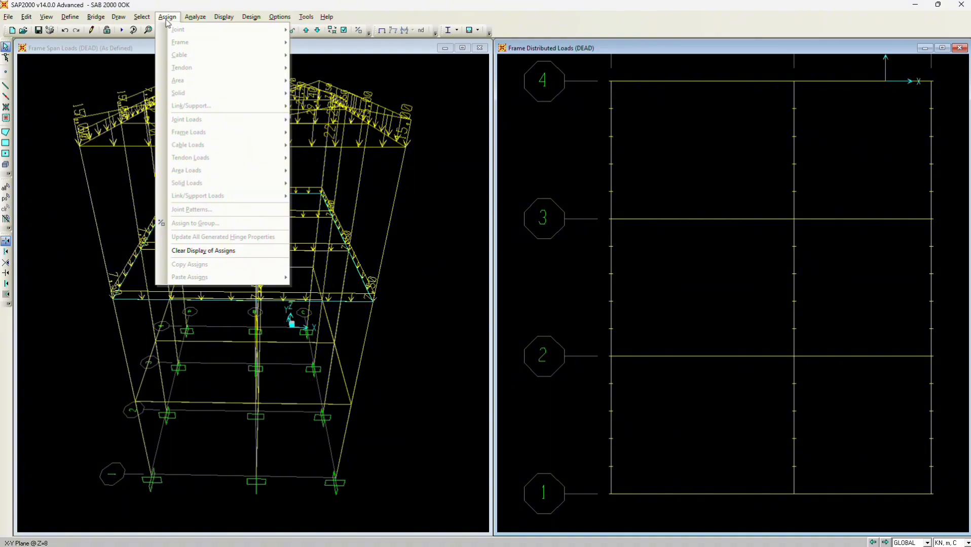
pyautogui.click(408, 212)
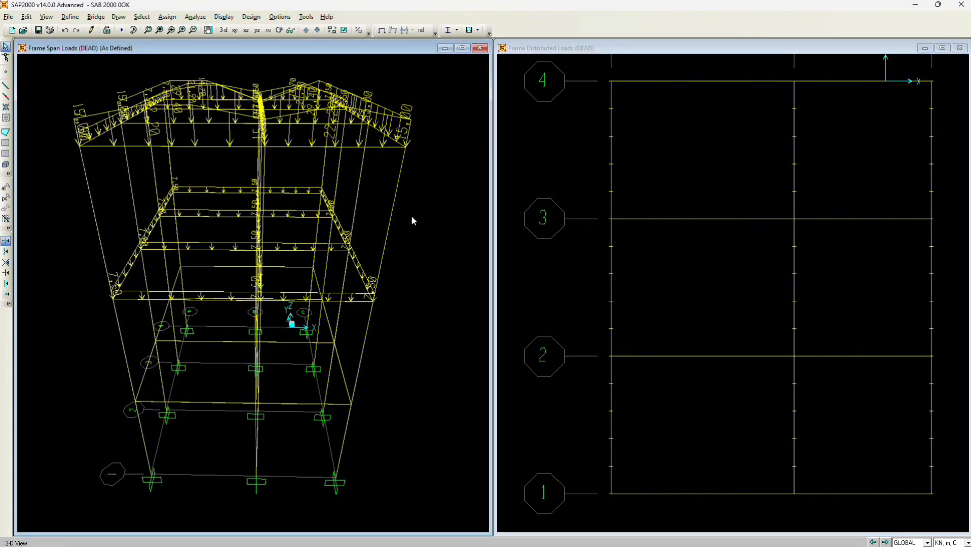
pyautogui.click(173, 20)
pyautogui.press('Escape')
# In the Z=8 plan, select the six outer edge beams running between grid lines 1 and 4
pyautogui.click(611, 195)
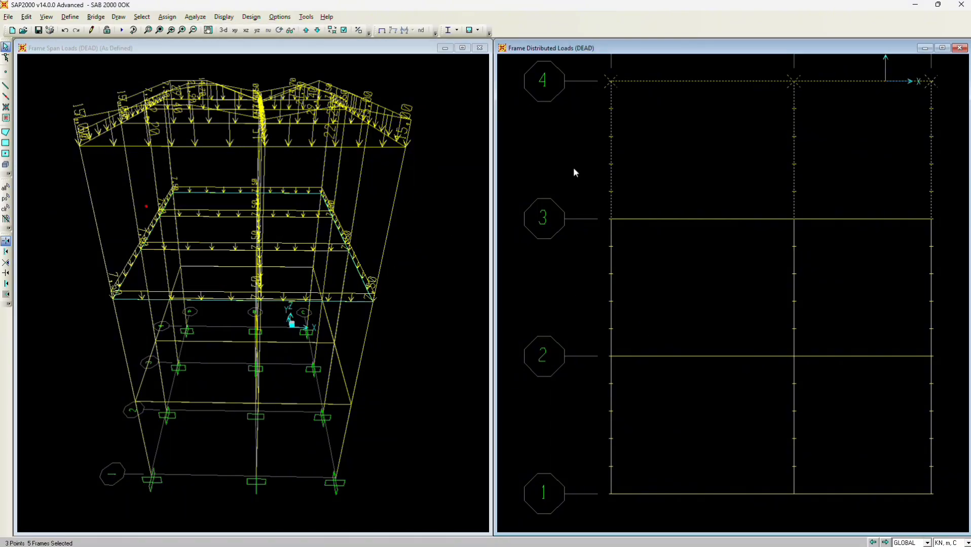
pyautogui.click(611, 161)
pyautogui.click(931, 158)
pyautogui.click(931, 256)
pyautogui.click(931, 425)
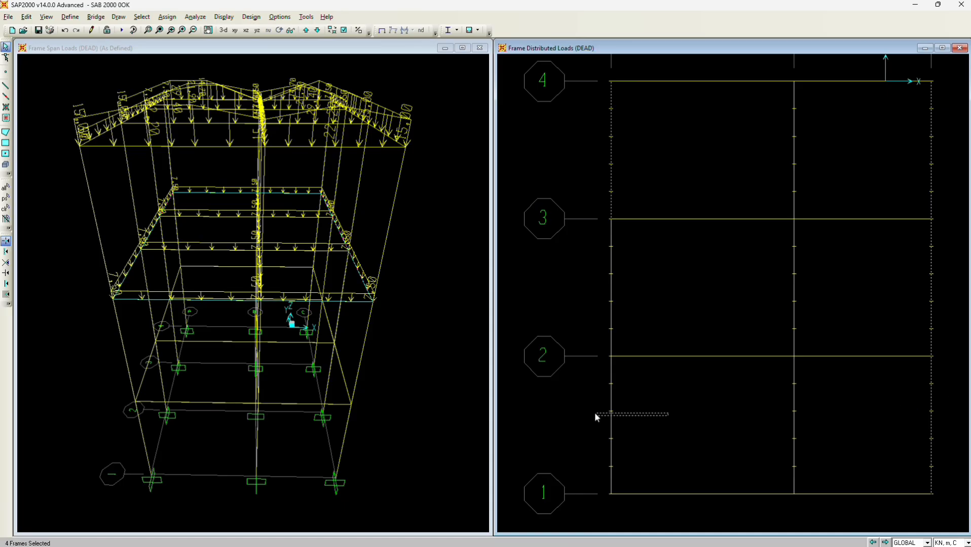
pyautogui.click(611, 456)
pyautogui.click(611, 284)
# Add a triangular DEAD load peaking at 7,2 kN/m at 1,5 m of 3 m, plus a uniform 7,5 kN/m, to the selected edge beams
pyautogui.click(167, 17)
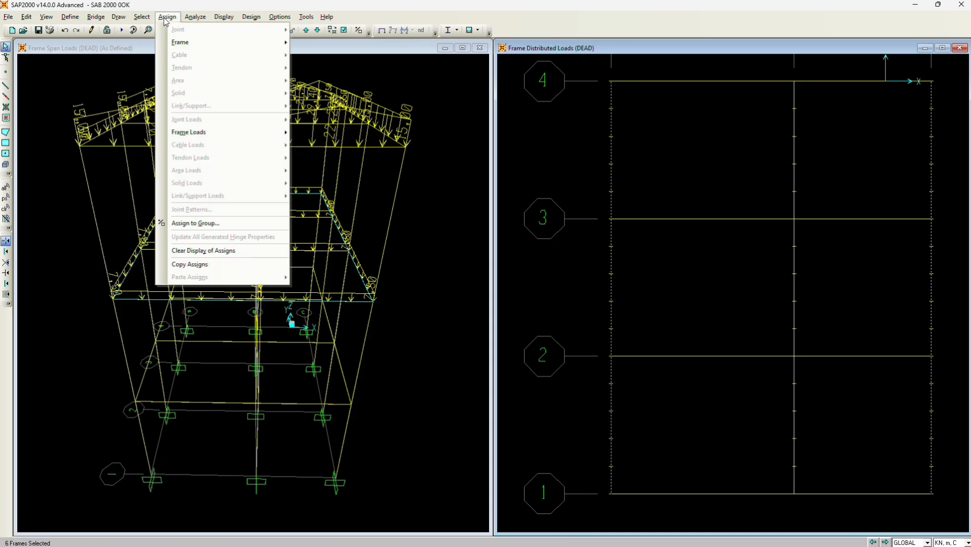
pyautogui.moveTo(253, 132)
pyautogui.click(338, 164)
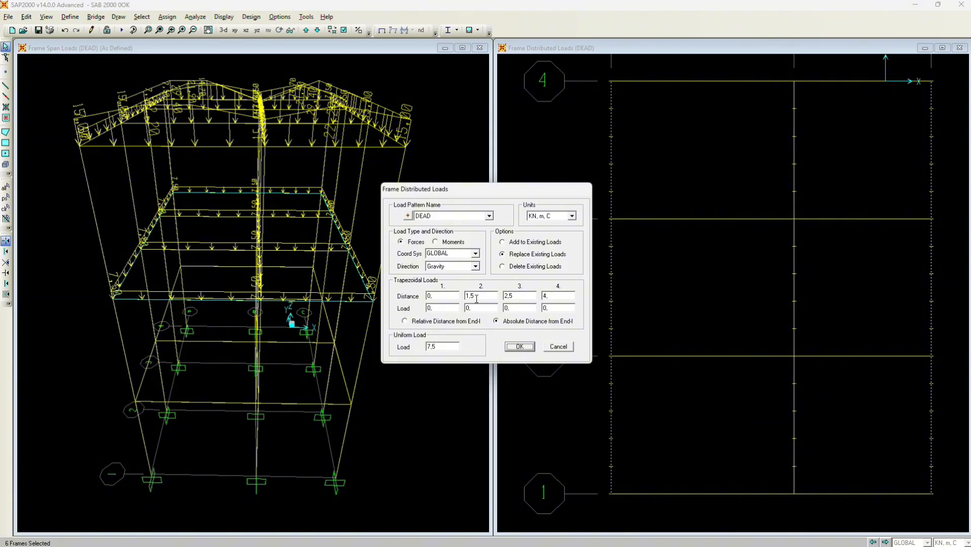
pyautogui.doubleClick(525, 298)
pyautogui.press('BackSpace')
pyautogui.doubleClick(559, 297)
pyautogui.press('BackSpace')
pyautogui.click(503, 242)
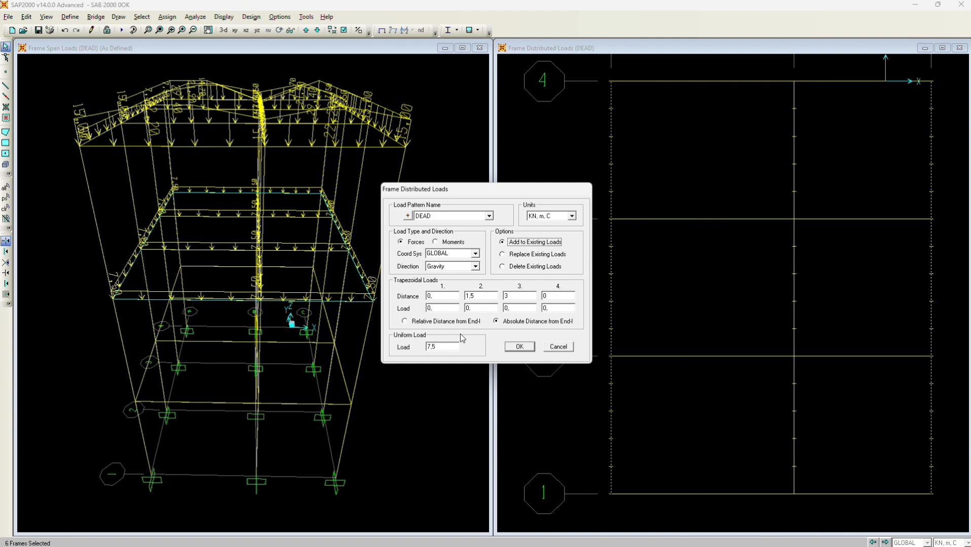
pyautogui.doubleClick(480, 308)
pyautogui.press('BackSpace')
pyautogui.doubleClick(439, 347)
pyautogui.press('BackSpace')
pyautogui.write('7')
pyautogui.click(521, 348)
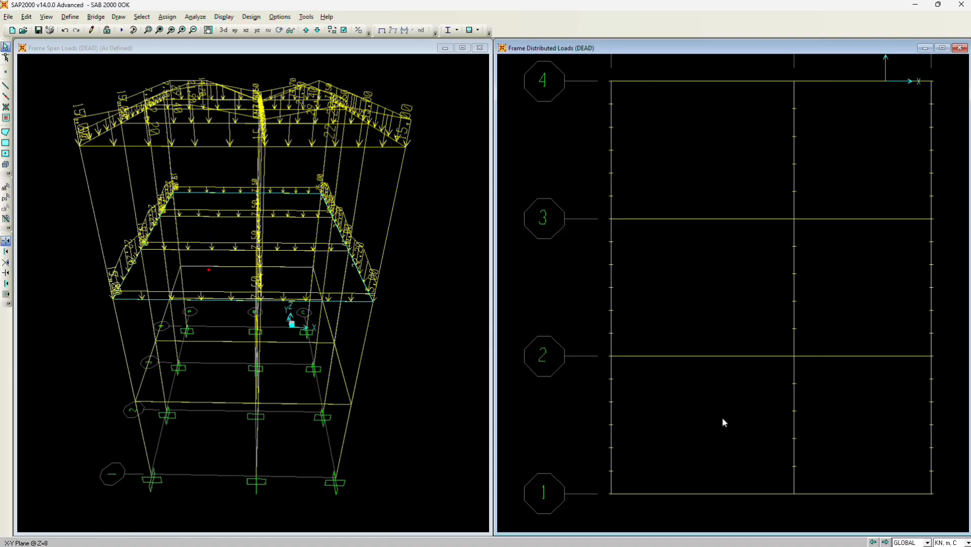
# Add a triangular DEAD load of 14,4 kN/m at 1,5 m, with uniform load 0, to the three middle-line beams at Z=8
pyautogui.click(793, 302)
pyautogui.click(794, 152)
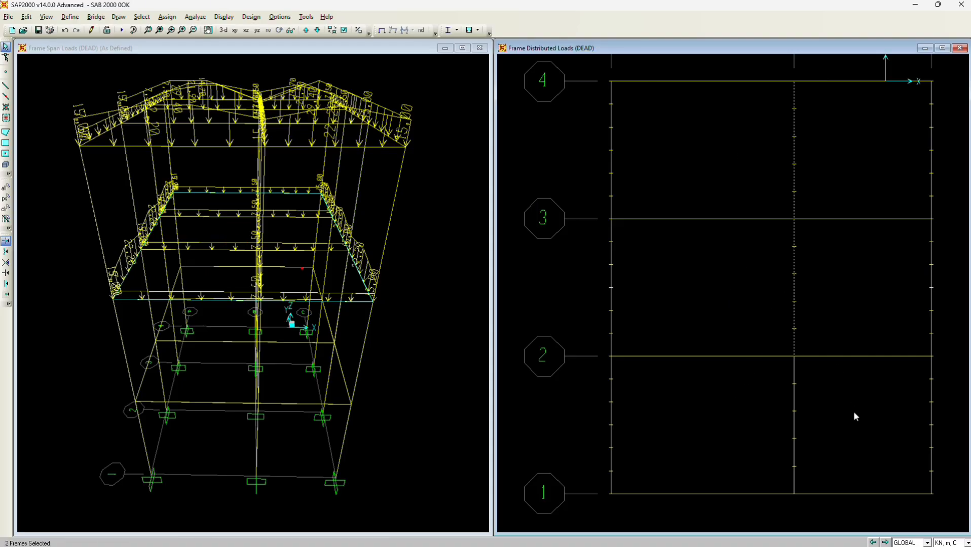
pyautogui.click(793, 425)
pyautogui.click(167, 17)
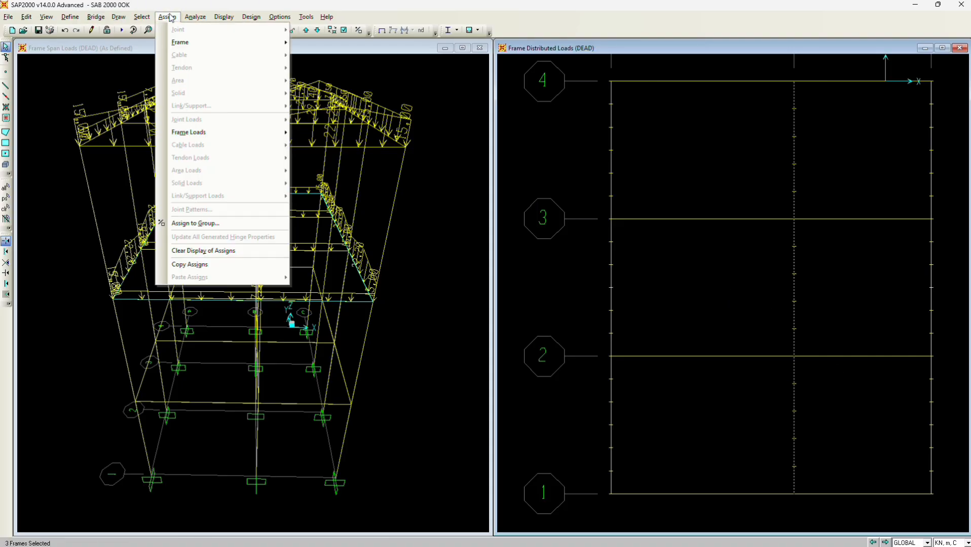
pyautogui.click(325, 159)
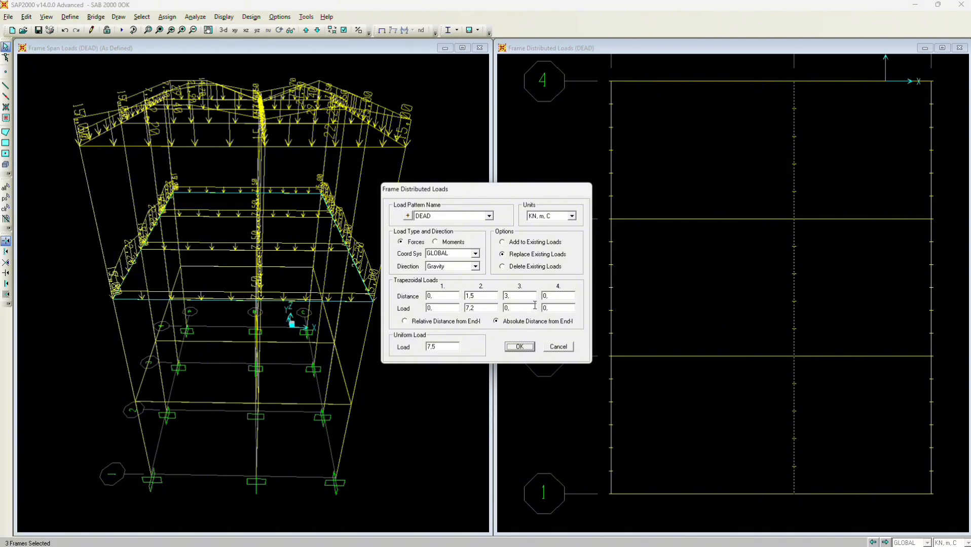
pyautogui.click(507, 308)
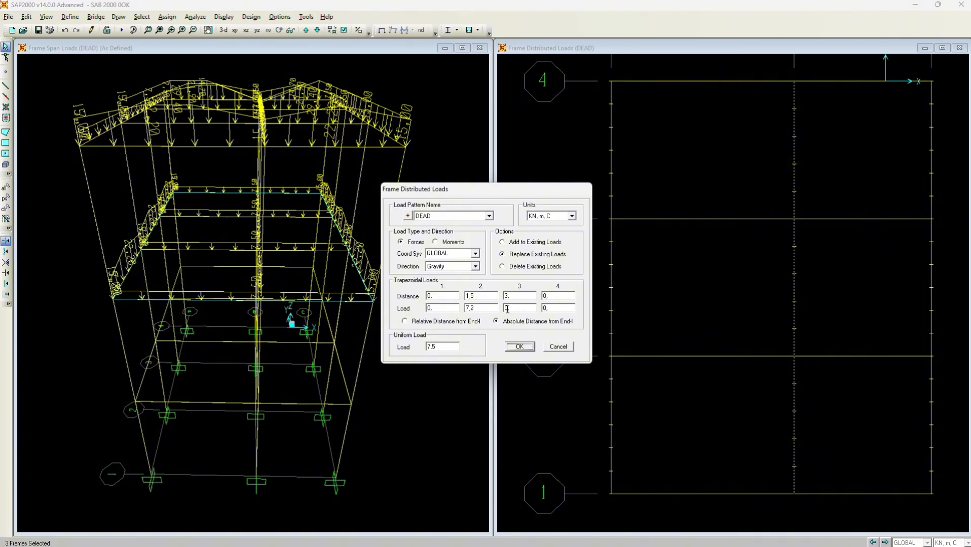
pyautogui.click(477, 308)
pyautogui.write('14,4')
pyautogui.doubleClick(440, 347)
pyautogui.write('0')
pyautogui.click(502, 242)
pyautogui.click(517, 347)
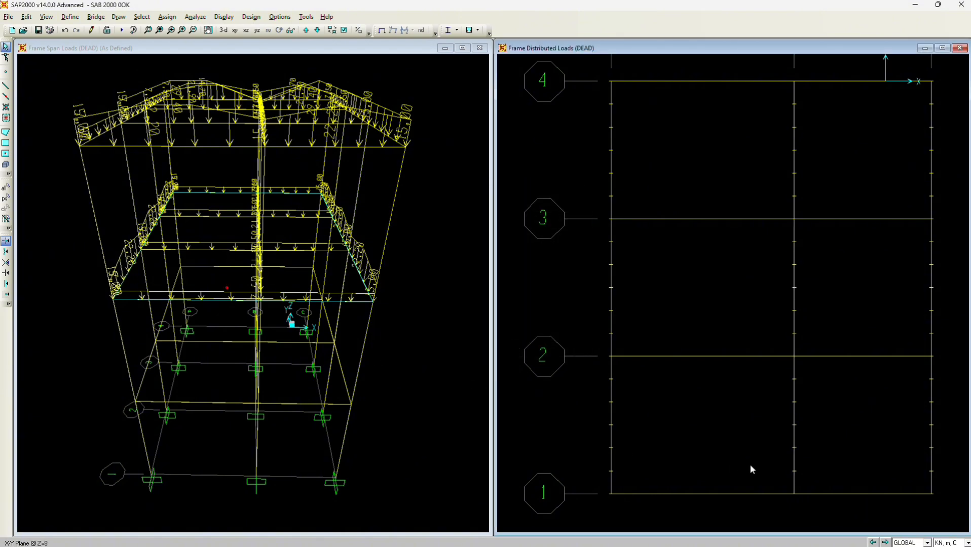
# At Z=8, select the six outer edge beams and the short-bay beams on grid lines 1 and 4
pyautogui.moveTo(661, 169); pyautogui.dragTo(581, 173)
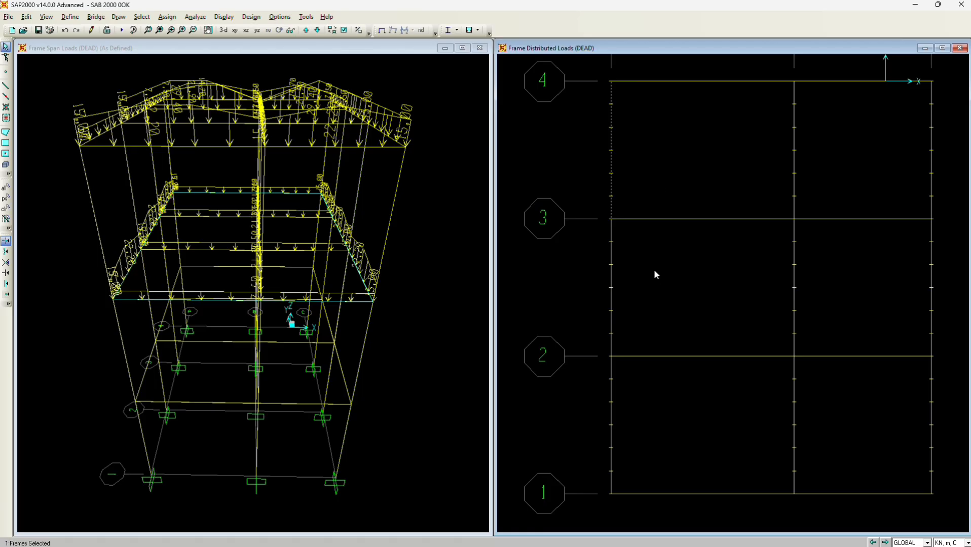
pyautogui.moveTo(653, 268); pyautogui.dragTo(591, 268)
pyautogui.moveTo(602, 422); pyautogui.dragTo(594, 422)
pyautogui.moveTo(949, 402); pyautogui.dragTo(905, 406)
pyautogui.moveTo(946, 292); pyautogui.dragTo(891, 295)
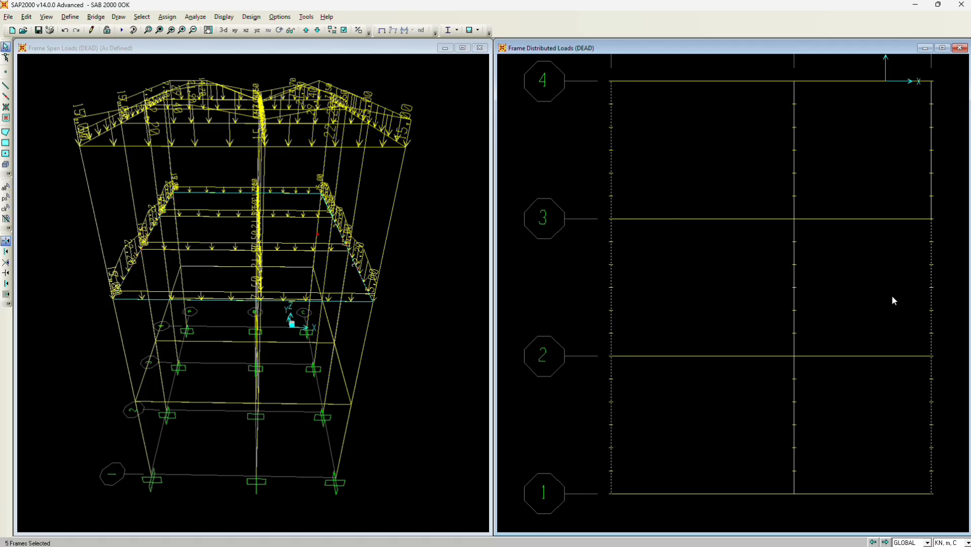
pyautogui.moveTo(946, 160); pyautogui.dragTo(841, 69)
pyautogui.moveTo(873, 499); pyautogui.dragTo(872, 490)
# Add a triangular DEAD load peaking at 7,2 kN/m at 1,5 m to the eight selected beams
pyautogui.click(167, 16)
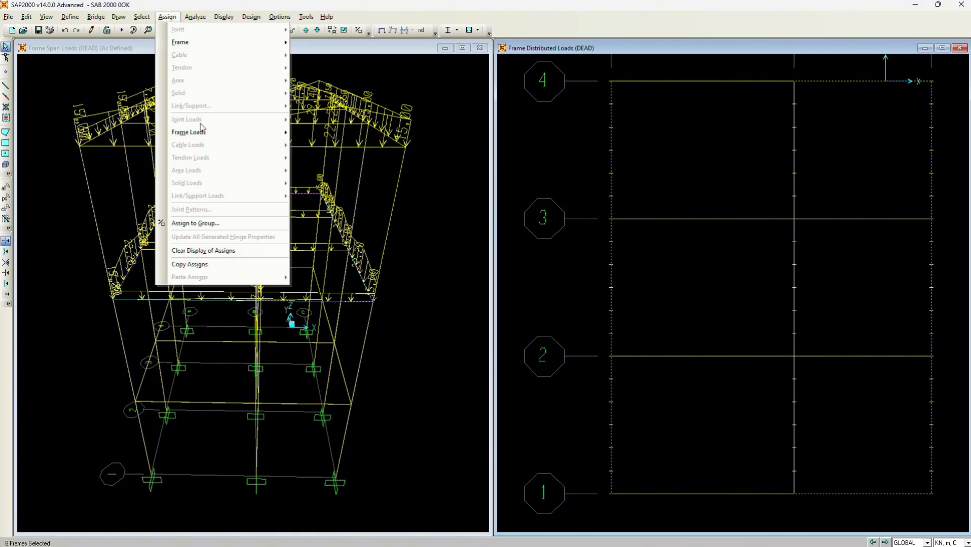
pyautogui.moveTo(203, 130)
pyautogui.click(324, 159)
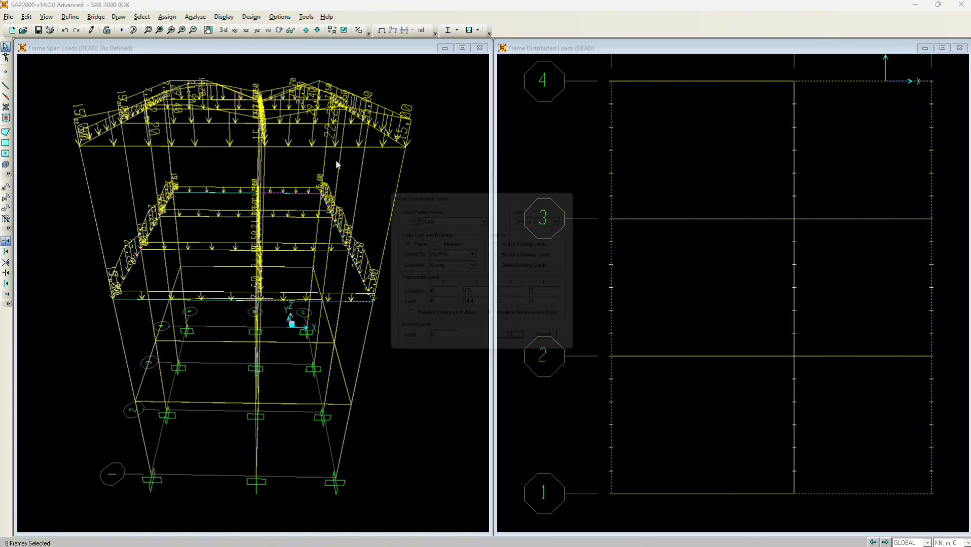
pyautogui.click(501, 242)
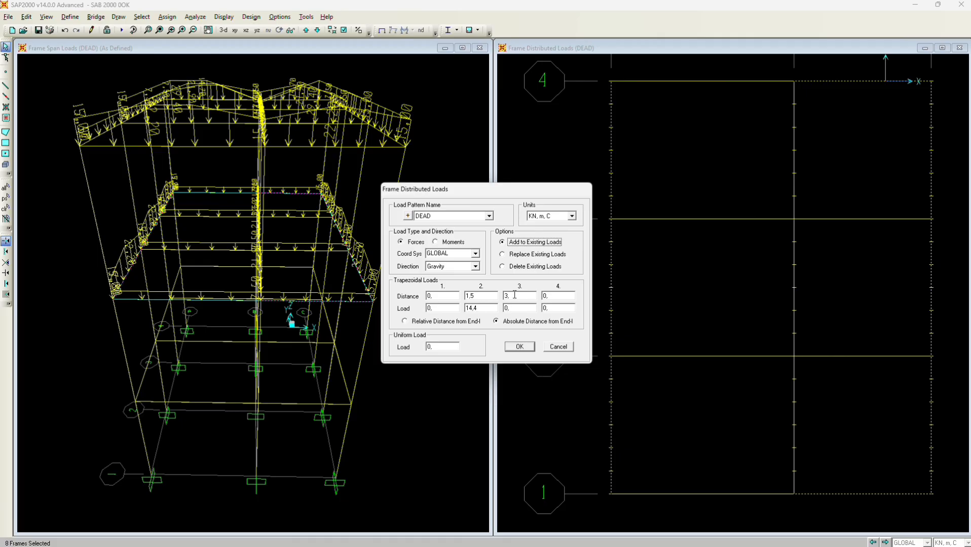
pyautogui.doubleClick(482, 309)
pyautogui.write('7,2')
pyautogui.click(522, 346)
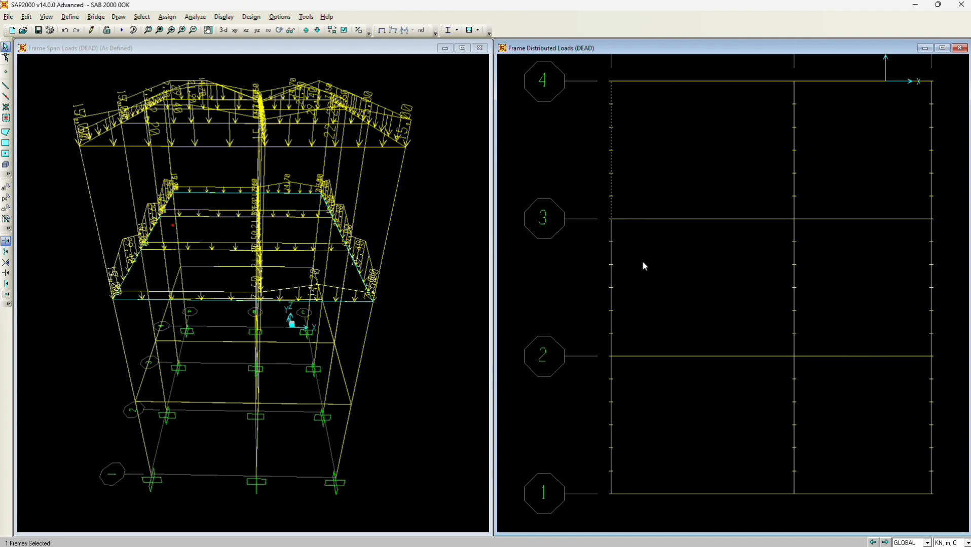
# Reselect the six outer edge beams at Z=8 and add a triangular DEAD load peaking at 14,4 kN/m at 1,5 m
pyautogui.click(611, 256)
pyautogui.click(939, 403)
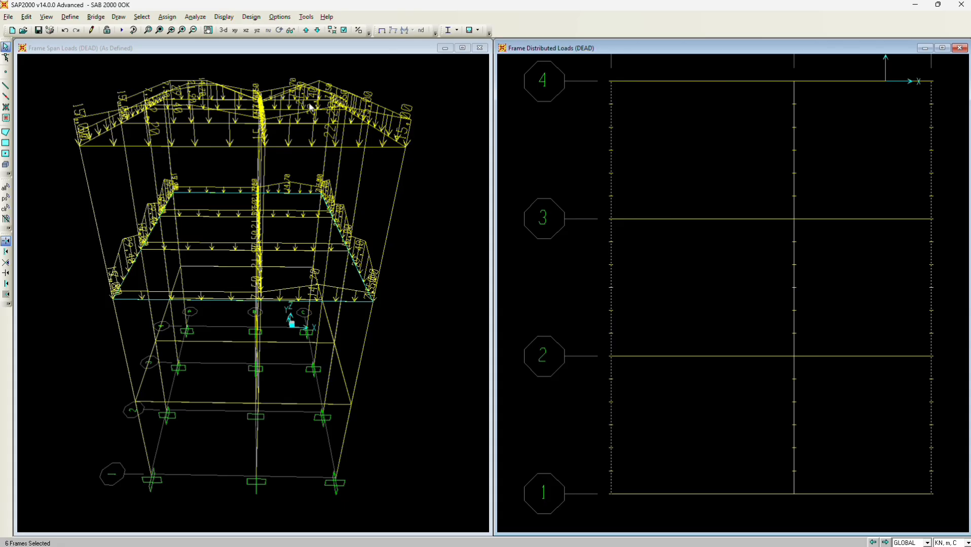
pyautogui.click(167, 17)
pyautogui.moveTo(195, 133)
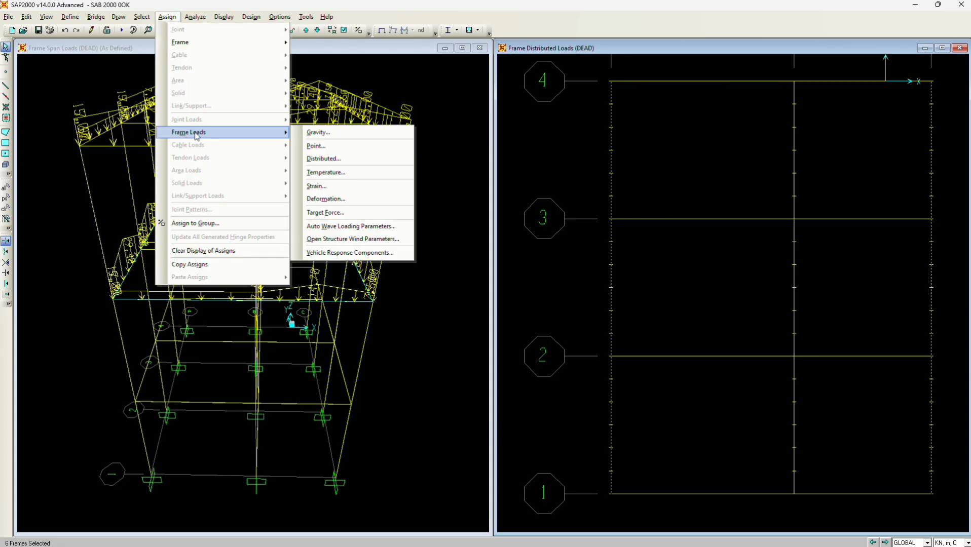
pyautogui.click(324, 171)
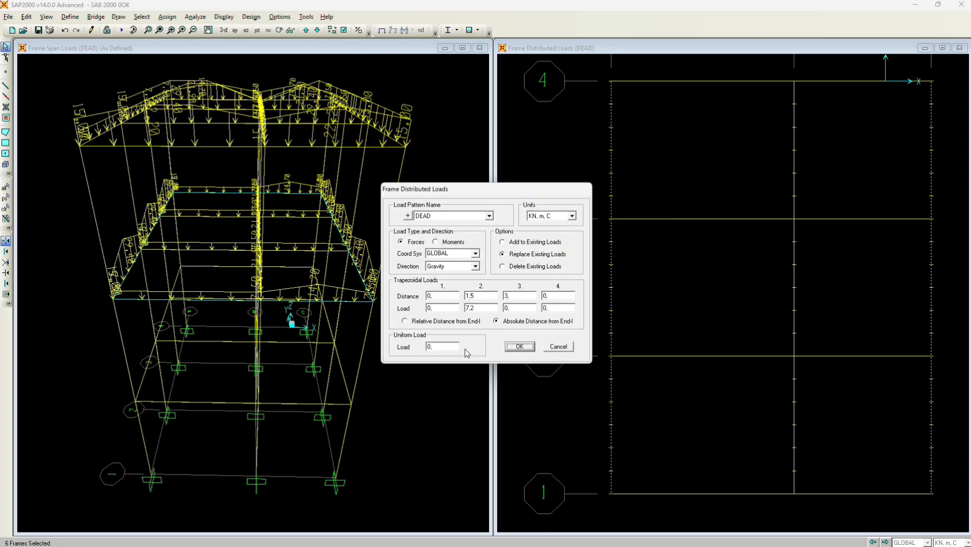
pyautogui.doubleClick(470, 308)
pyautogui.write('14,4')
pyautogui.click(507, 244)
pyautogui.click(520, 347)
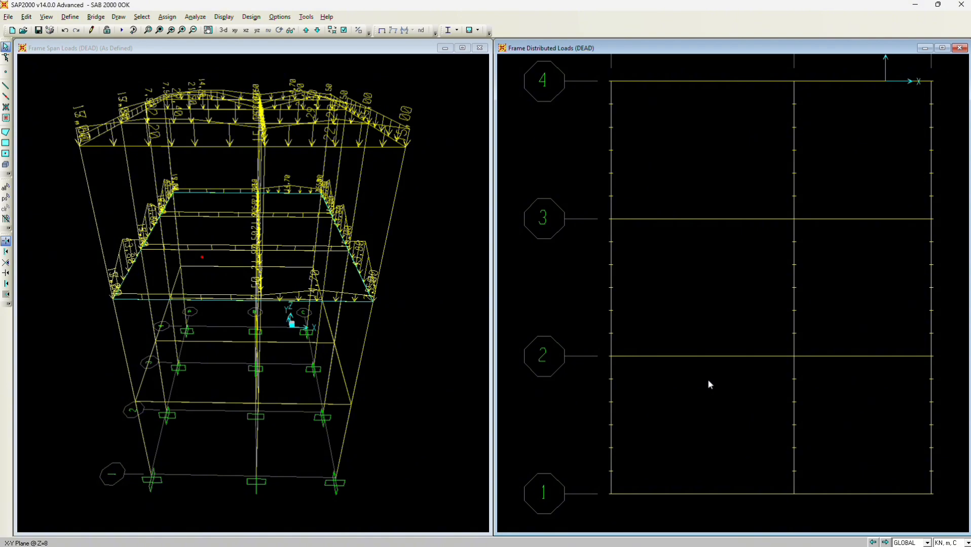
# Select the three middle-line beams at Z=8 again and add another triangular DEAD load of 14,4 kN/m at 1,5 m
pyautogui.moveTo(804, 450); pyautogui.dragTo(754, 441)
pyautogui.moveTo(827, 309); pyautogui.dragTo(751, 302)
pyautogui.moveTo(835, 156); pyautogui.dragTo(755, 149)
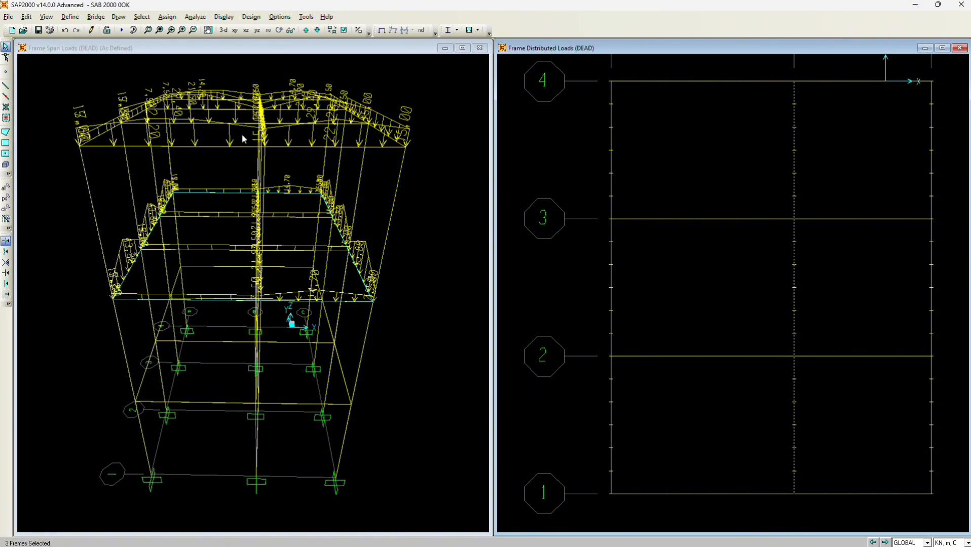
pyautogui.click(167, 17)
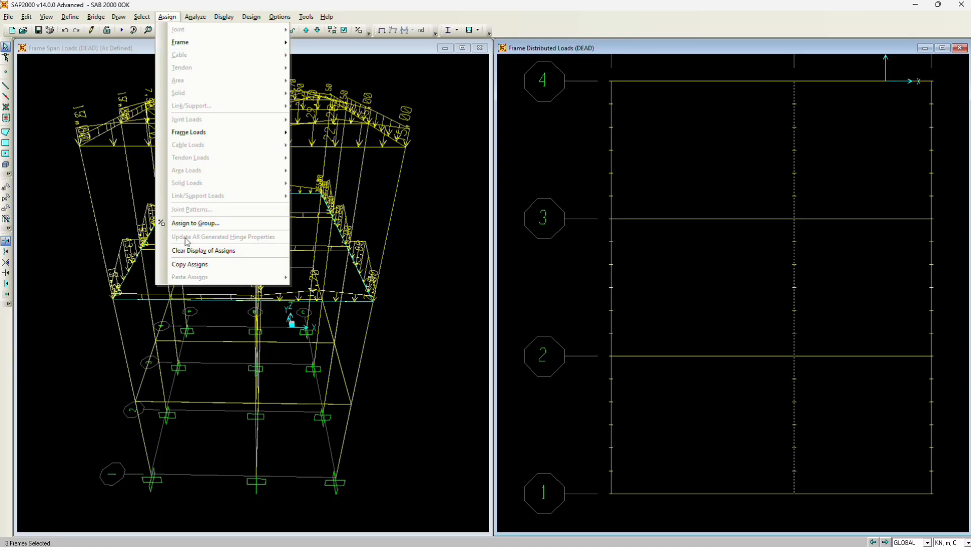
pyautogui.moveTo(194, 133)
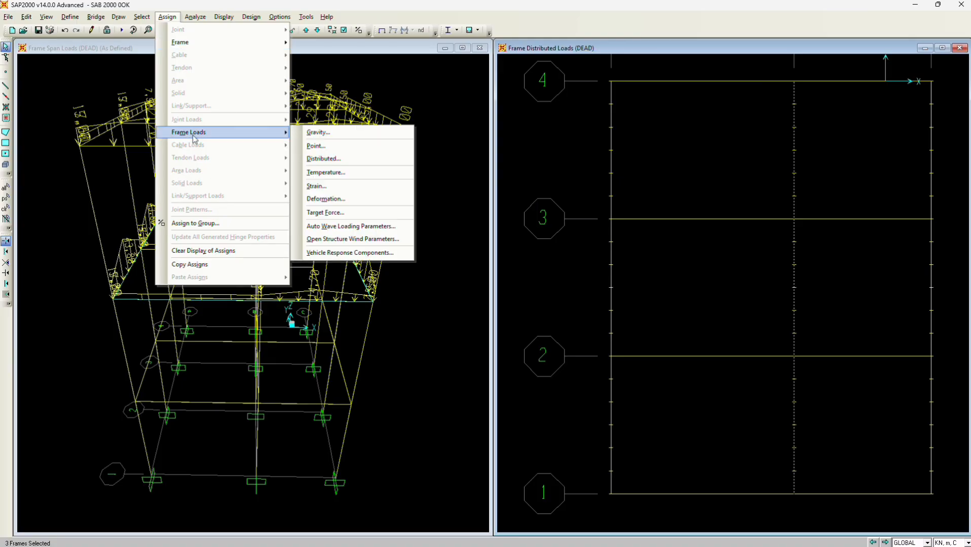
pyautogui.click(322, 160)
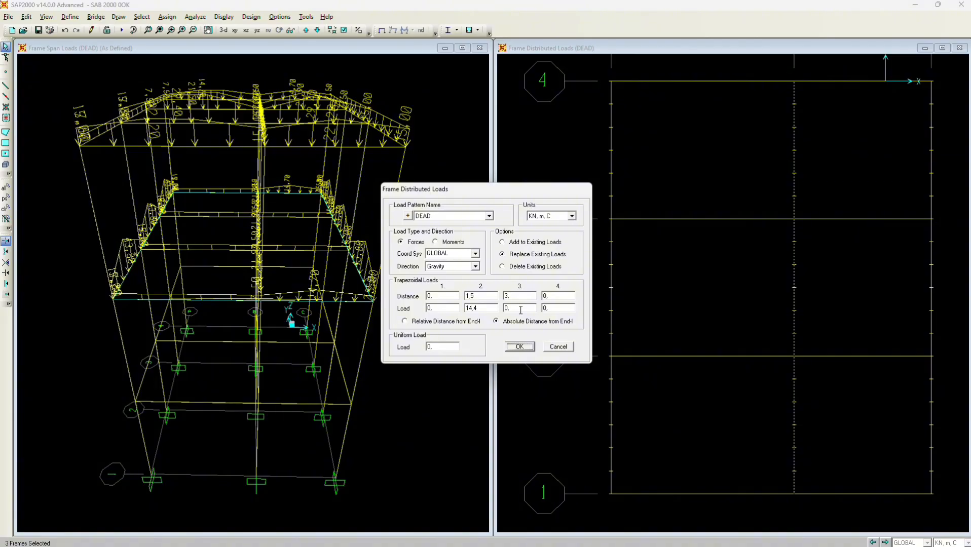
pyautogui.click(502, 242)
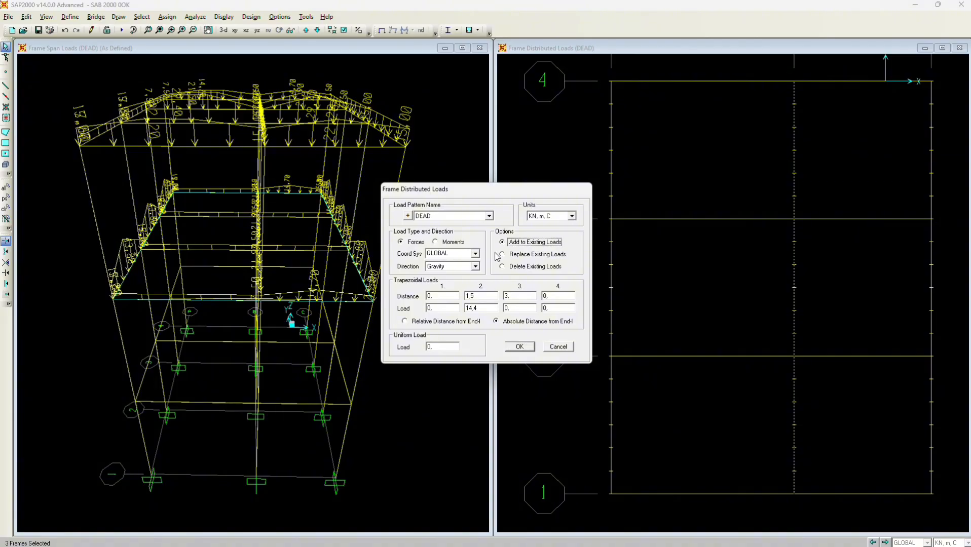
pyautogui.click(519, 347)
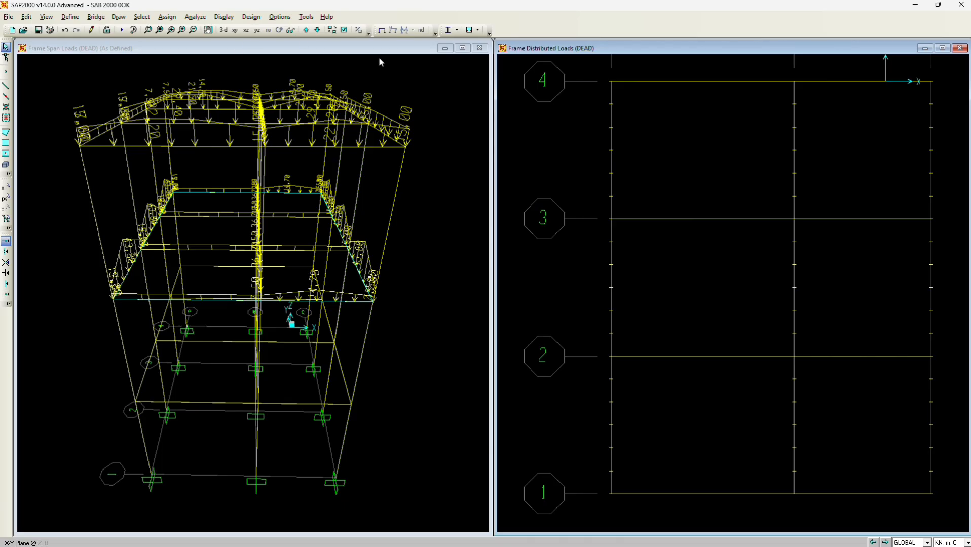
# Switch the plan view to the Z=4 storey and window-select all of its beams
pyautogui.click(423, 16)
pyautogui.click(317, 30)
pyautogui.click(279, 30)
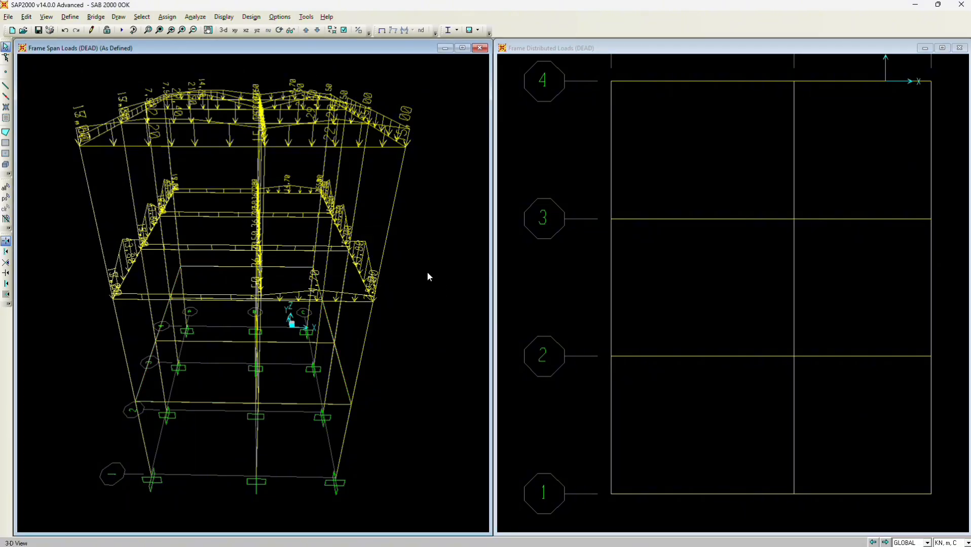
pyautogui.moveTo(425, 277); pyautogui.dragTo(368, 271)
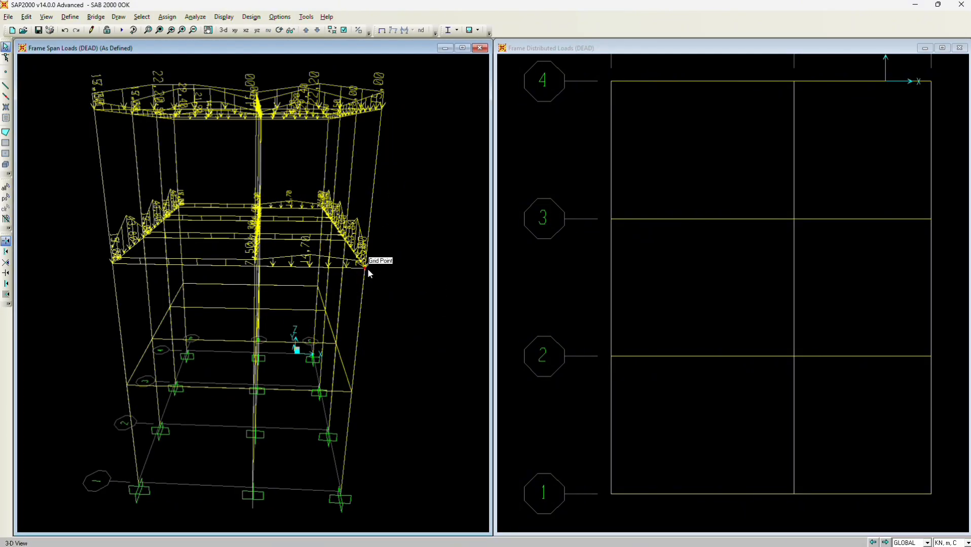
pyautogui.click(696, 299)
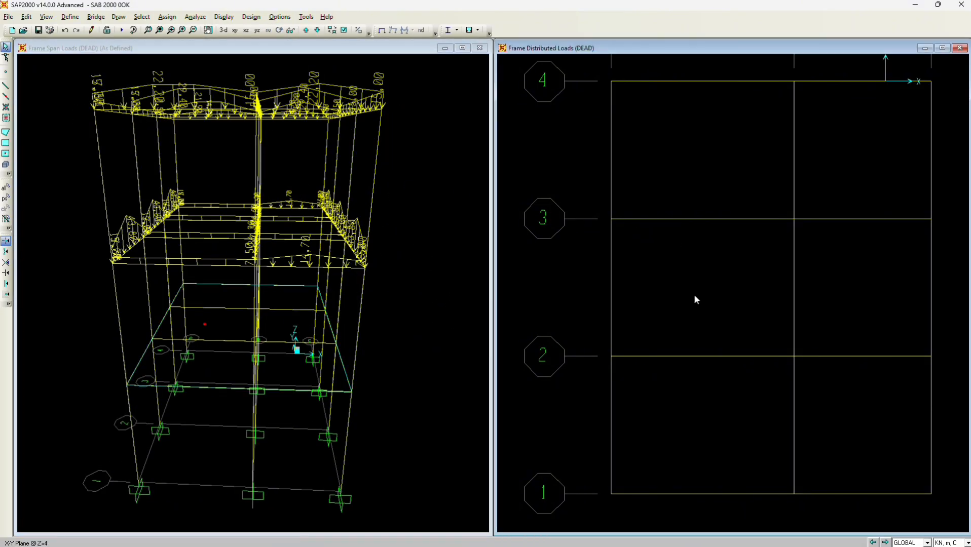
pyautogui.moveTo(954, 514); pyautogui.dragTo(542, 70)
# Add a uniform DEAD load of 7,5 kN/m to the selected Z=4 beams, with all trapezoidal loads at 0
pyautogui.click(168, 16)
pyautogui.moveTo(228, 132)
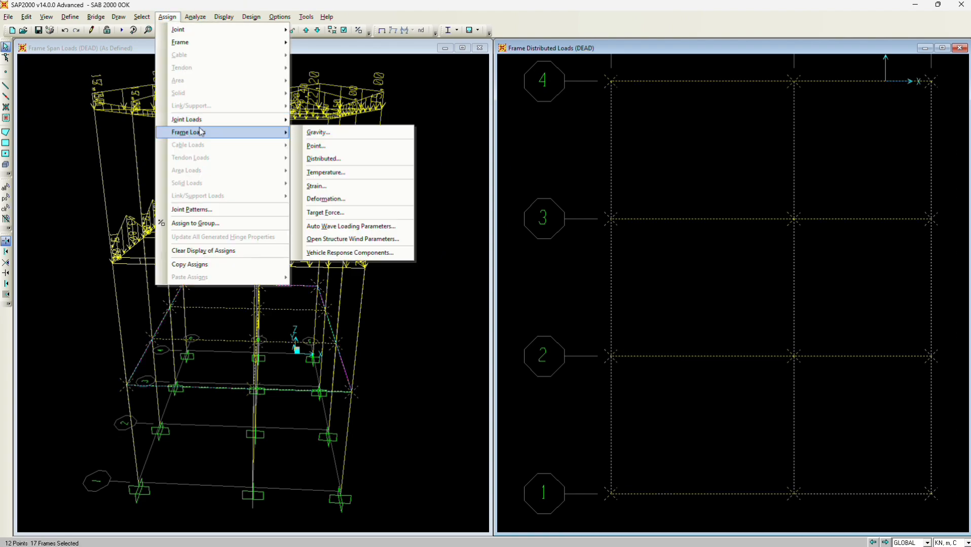
pyautogui.click(334, 159)
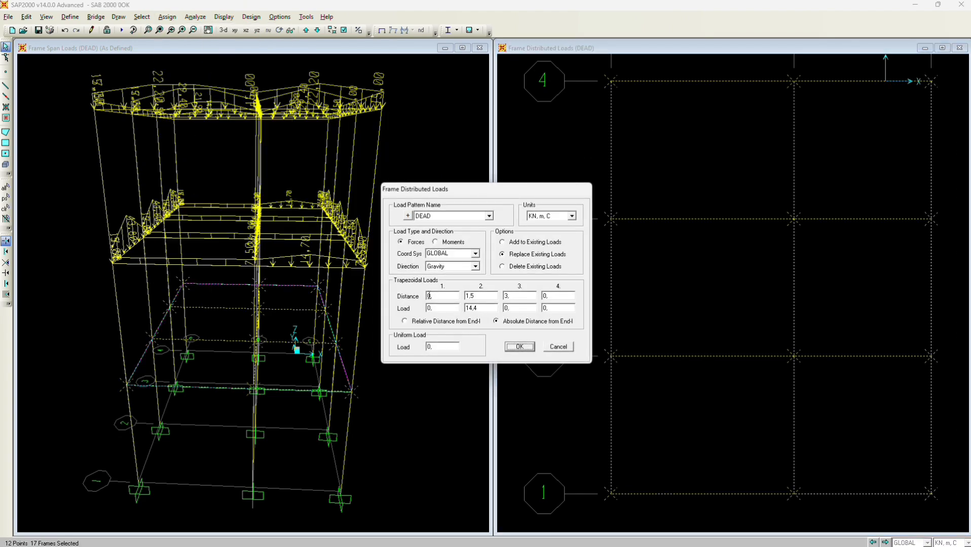
pyautogui.click(503, 242)
pyautogui.moveTo(504, 298); pyautogui.dragTo(520, 298)
pyautogui.write('2,')
pyautogui.press('Tab')
pyautogui.write('4')
pyautogui.moveTo(480, 308); pyautogui.dragTo(465, 308)
pyautogui.write('0')
pyautogui.doubleClick(447, 347)
pyautogui.click(519, 347)
pyautogui.click(519, 348)
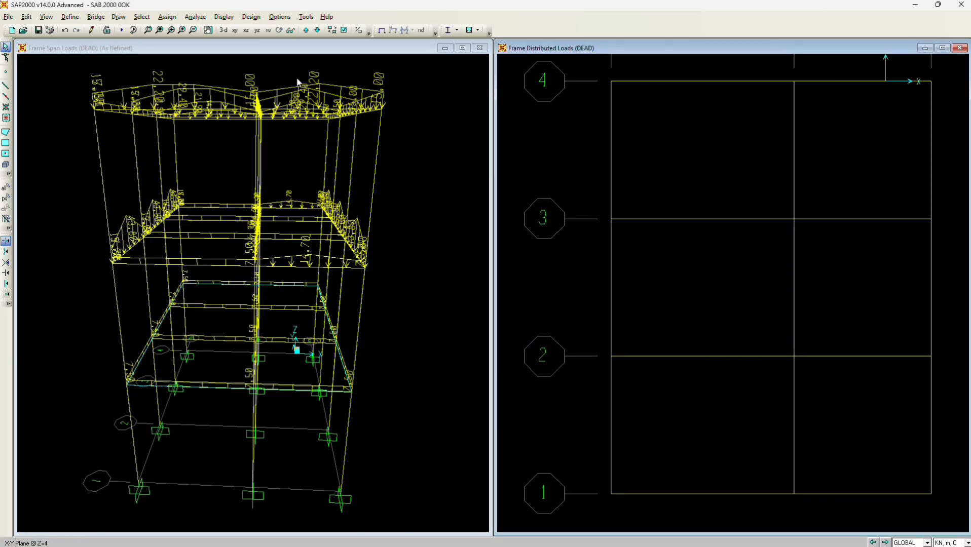
# In the Z=4 plan, select the six outer edge beams running between grid lines 1 and 4
pyautogui.moveTo(637, 421); pyautogui.dragTo(590, 425)
pyautogui.moveTo(636, 304); pyautogui.dragTo(590, 309)
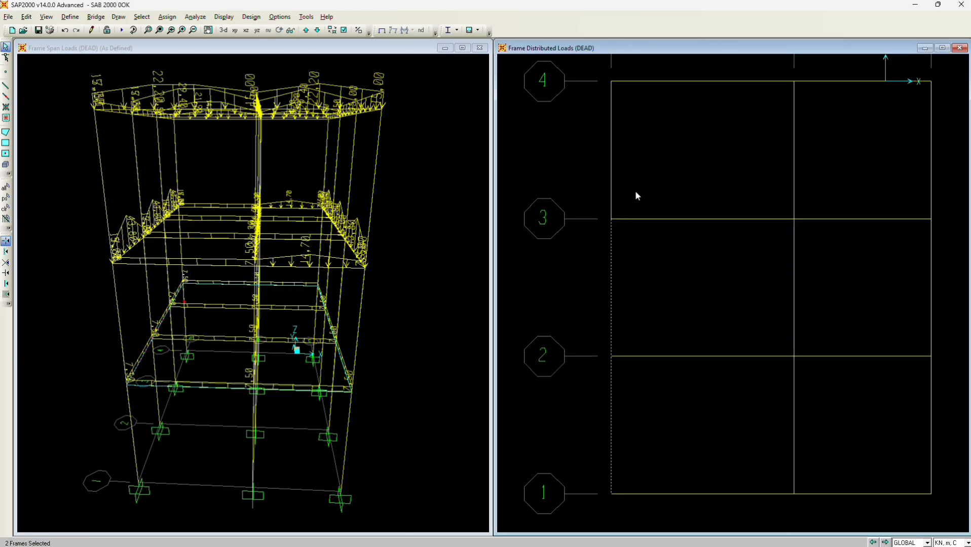
pyautogui.moveTo(635, 190); pyautogui.dragTo(590, 188)
pyautogui.moveTo(942, 167); pyautogui.dragTo(899, 169)
pyautogui.moveTo(948, 279); pyautogui.dragTo(894, 269)
pyautogui.moveTo(956, 384); pyautogui.dragTo(850, 379)
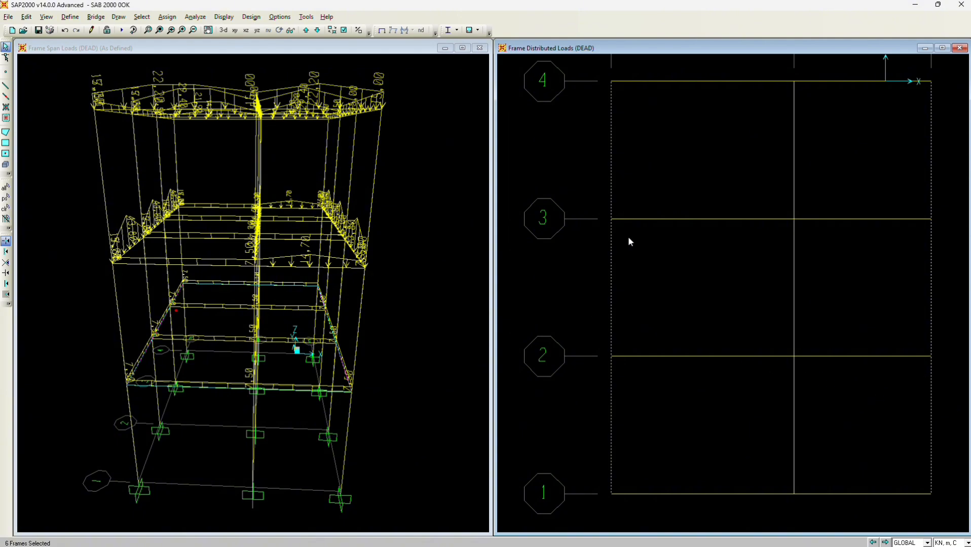
# Add a 7,5 kN/m uniform DEAD load plus a triangular load of 7,2 kN/m at 1,5 m, ending at 3 m, to the selected outer beams
pyautogui.click(167, 17)
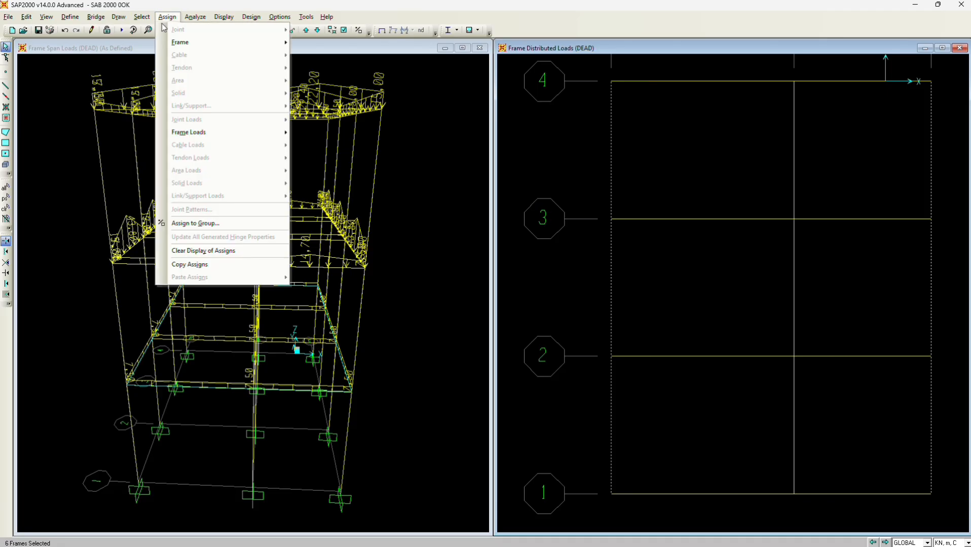
pyautogui.moveTo(210, 135)
pyautogui.click(323, 159)
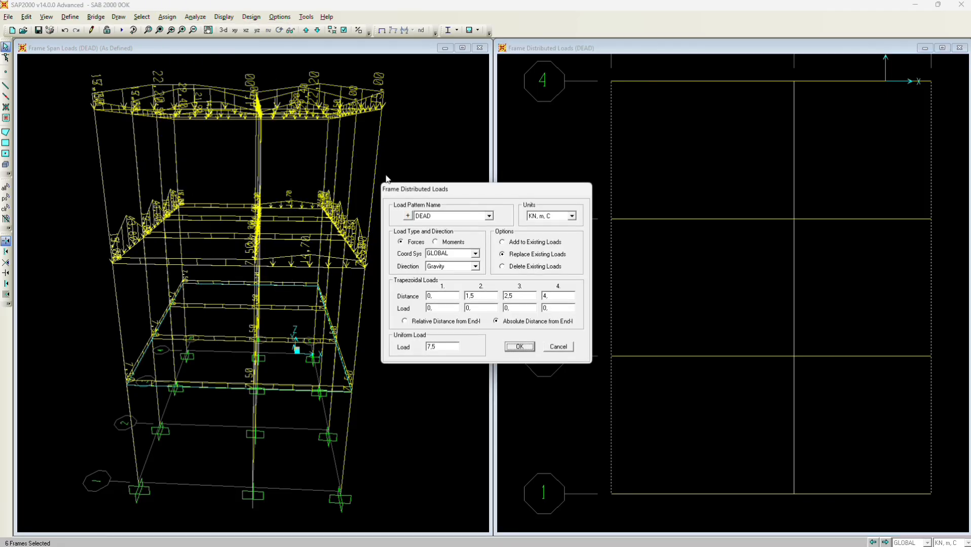
pyautogui.click(503, 243)
pyautogui.doubleClick(509, 296)
pyautogui.write('3')
pyautogui.doubleClick(485, 307)
pyautogui.press('BackSpace')
pyautogui.write('7,2')
pyautogui.click(520, 347)
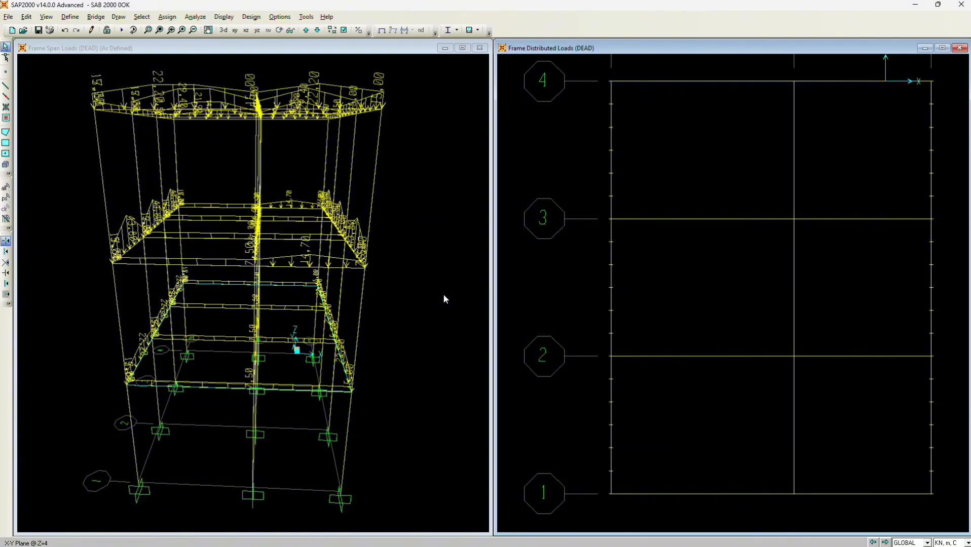
# Select the three middle-line beams at Z=4 and add a triangular DEAD load of 14,4 kN/m at 1,5 m, with the fourth distance and uniform load at 0
pyautogui.click(794, 412)
pyautogui.click(794, 293)
pyautogui.click(794, 181)
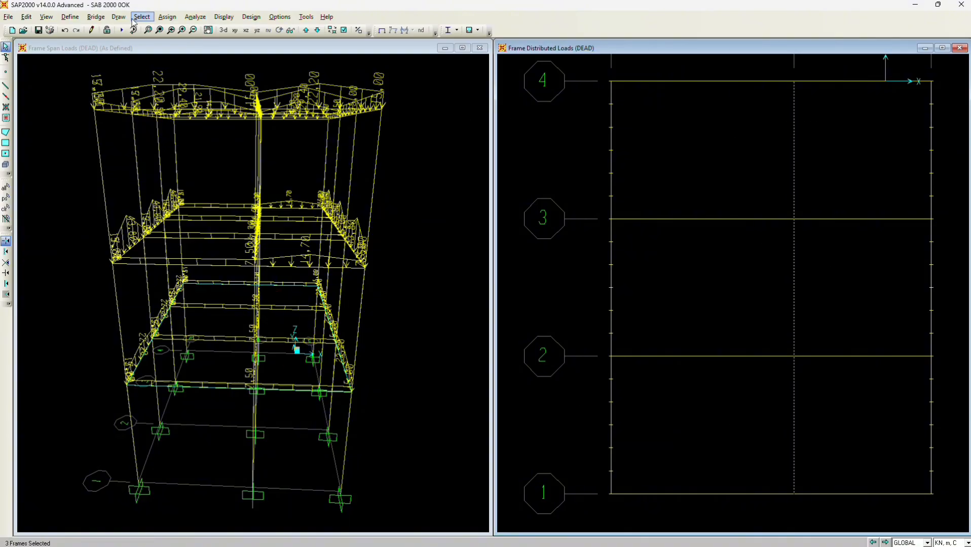
pyautogui.click(166, 16)
pyautogui.moveTo(215, 132)
pyautogui.click(338, 159)
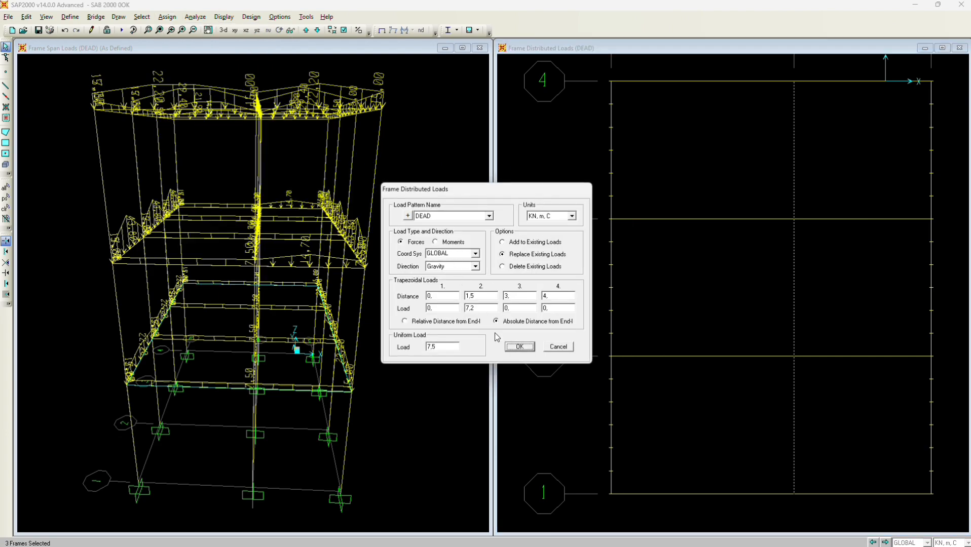
pyautogui.doubleClick(550, 294)
pyautogui.write('0')
pyautogui.doubleClick(476, 309)
pyautogui.press('BackSpace')
pyautogui.doubleClick(441, 347)
pyautogui.write('0')
pyautogui.click(503, 242)
pyautogui.click(529, 348)
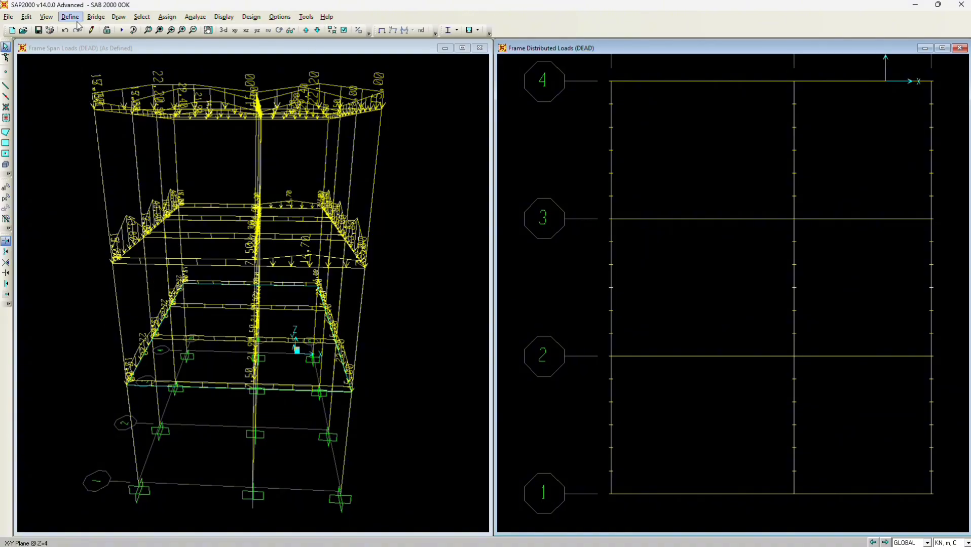
# Add the 14,4 kN/m triangular DEAD load to the Z=4 outer edge beams and the narrow-bay beams on grid lines 1 and 4
pyautogui.click(167, 17)
pyautogui.click(662, 312)
pyautogui.click(611, 426)
pyautogui.click(611, 292)
pyautogui.click(611, 157)
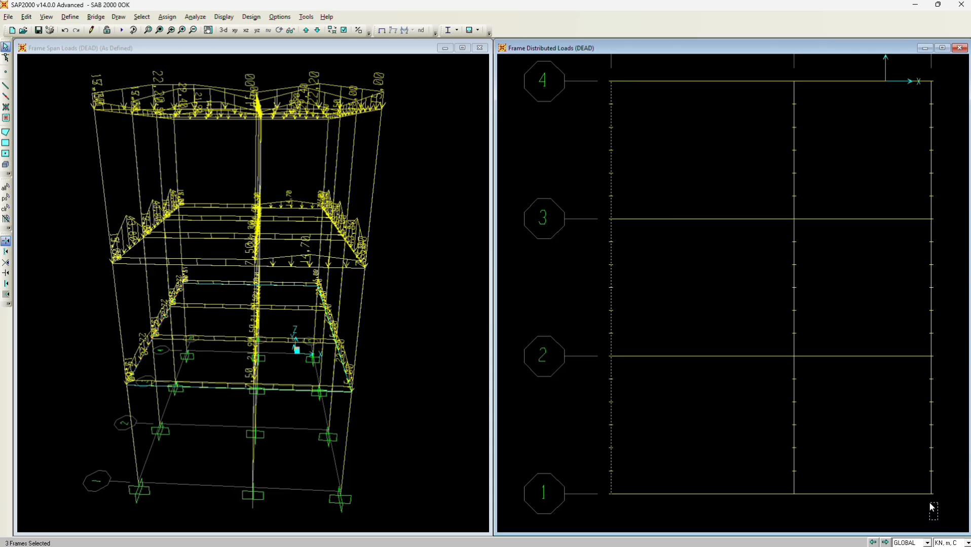
pyautogui.moveTo(929, 502); pyautogui.dragTo(911, 450)
pyautogui.moveTo(958, 282); pyautogui.dragTo(904, 269)
pyautogui.moveTo(946, 153); pyautogui.dragTo(911, 134)
pyautogui.moveTo(879, 134); pyautogui.dragTo(852, 72)
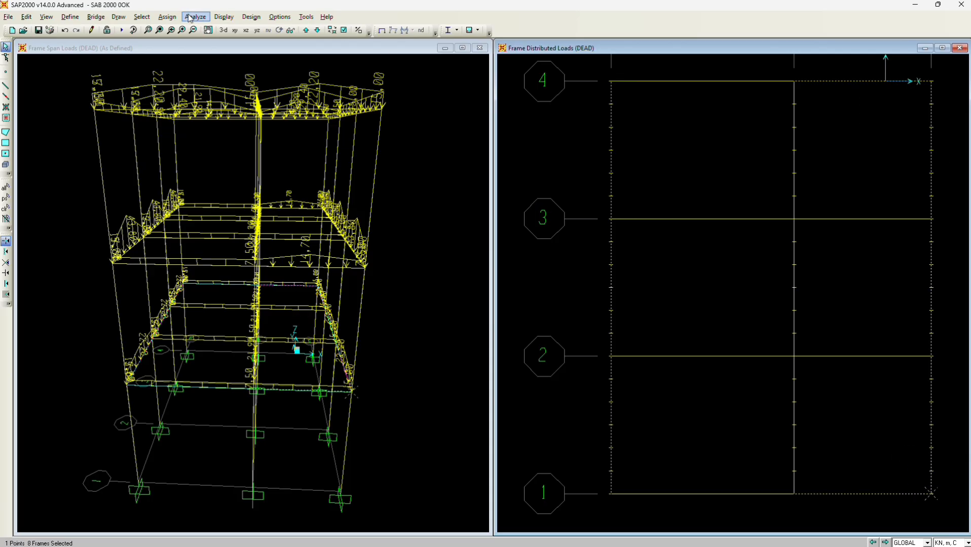
pyautogui.click(167, 17)
pyautogui.moveTo(201, 136)
pyautogui.click(321, 159)
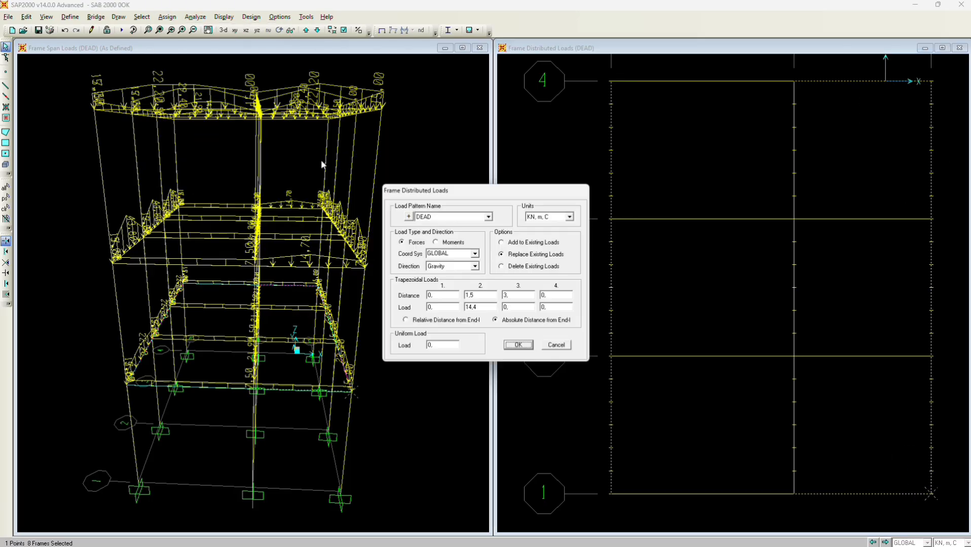
pyautogui.click(502, 242)
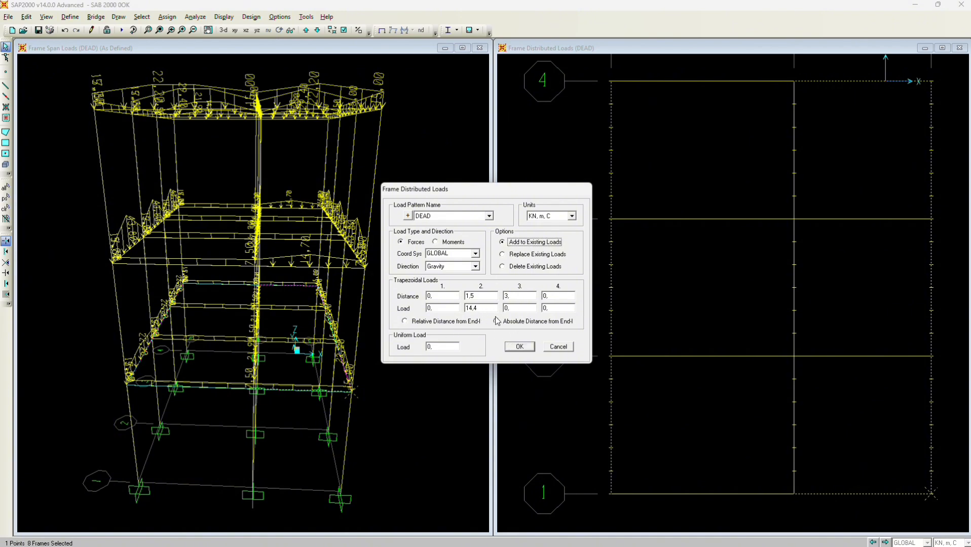
pyautogui.click(520, 347)
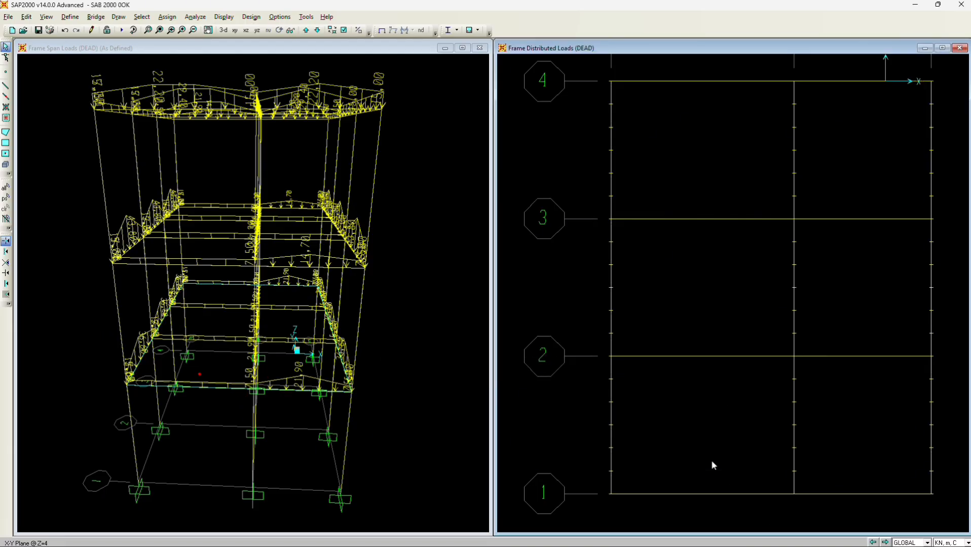
# Select only the six outer edge beams between grid lines 1 and 4 at Z=4 and add another 14,4 kN/m triangular DEAD load
pyautogui.click(611, 426)
pyautogui.click(611, 273)
pyautogui.click(611, 152)
pyautogui.click(932, 152)
pyautogui.click(932, 329)
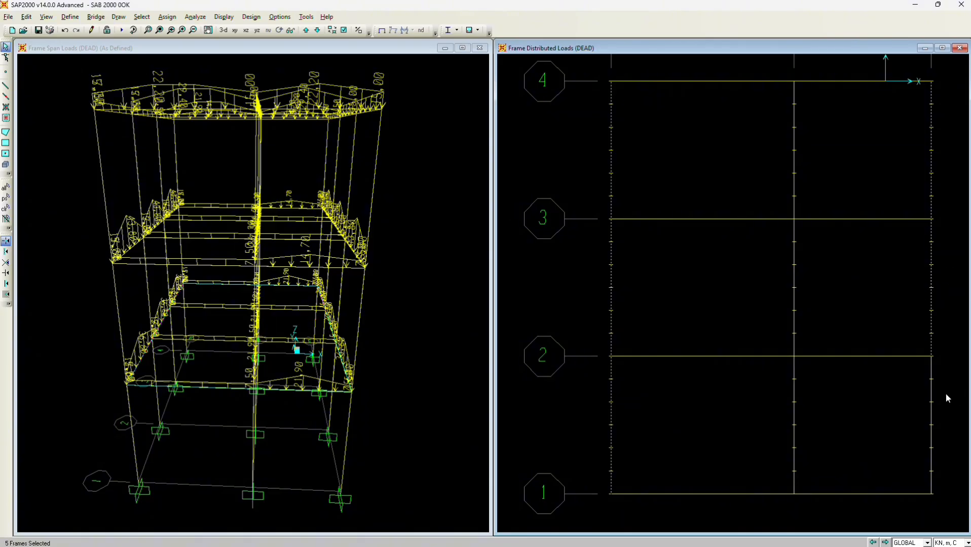
pyautogui.click(931, 394)
pyautogui.click(167, 17)
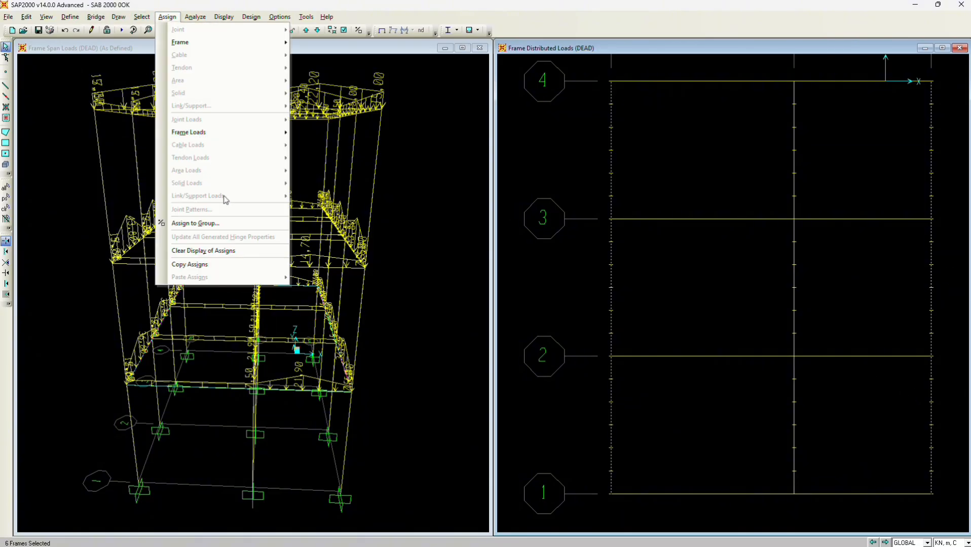
pyautogui.moveTo(226, 131)
pyautogui.click(312, 158)
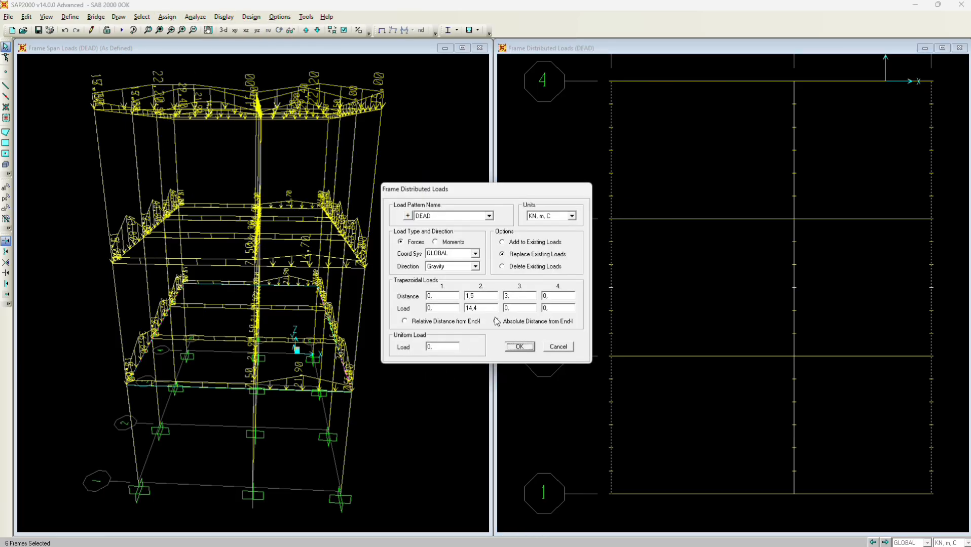
pyautogui.click(502, 243)
pyautogui.click(520, 347)
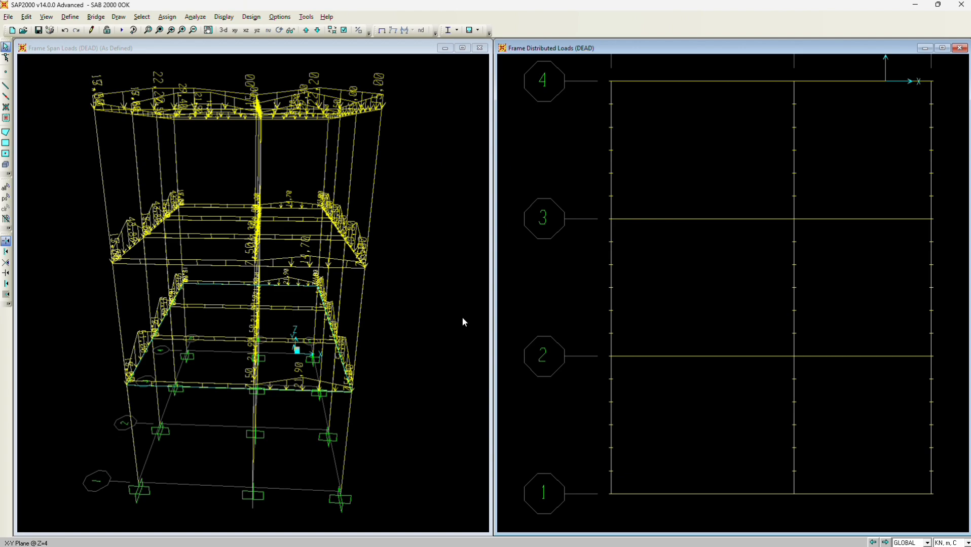
# Select the three middle-line beams at Z=4 again and add another triangular DEAD load of 14,4 kN/m at 1,5 m
pyautogui.click(796, 396)
pyautogui.click(798, 304)
pyautogui.click(798, 164)
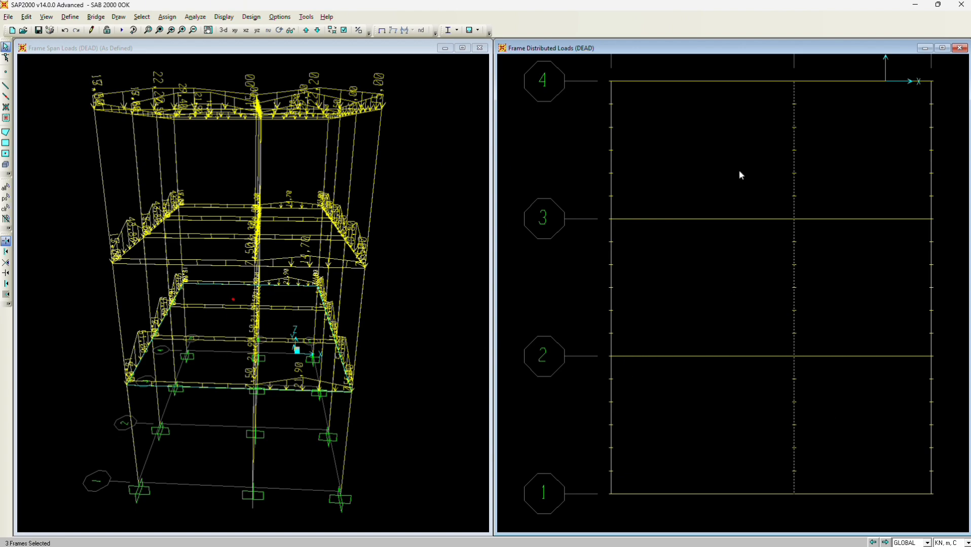
pyautogui.click(167, 17)
pyautogui.moveTo(193, 133)
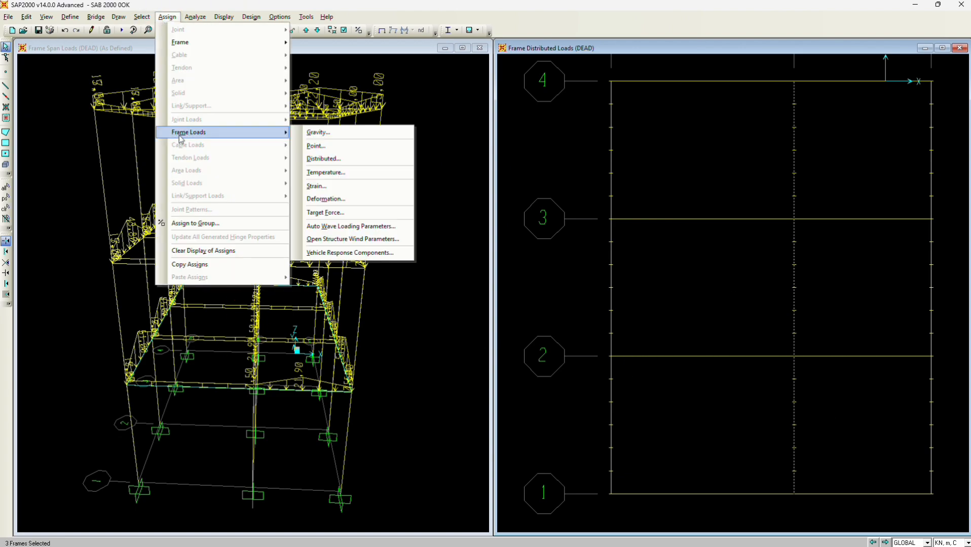
pyautogui.click(333, 160)
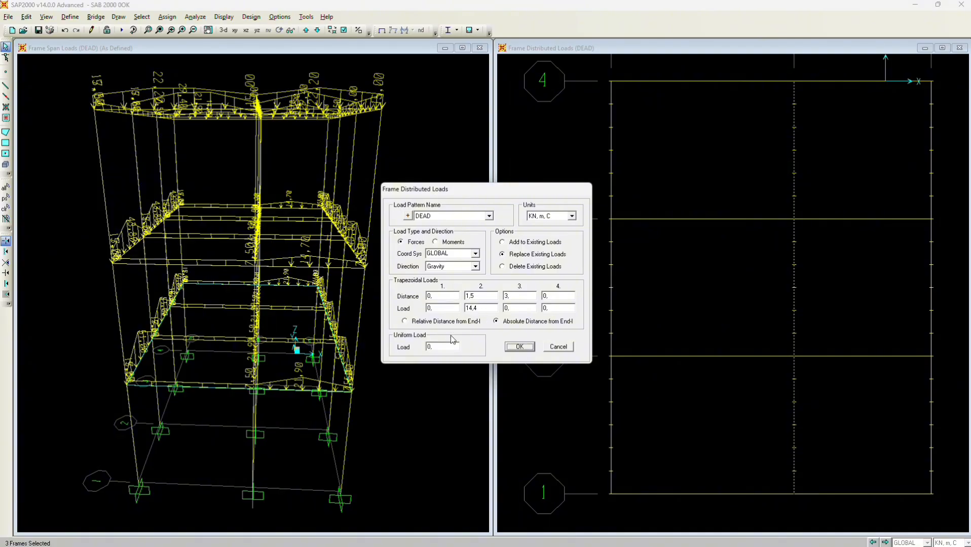
pyautogui.click(501, 241)
pyautogui.click(521, 348)
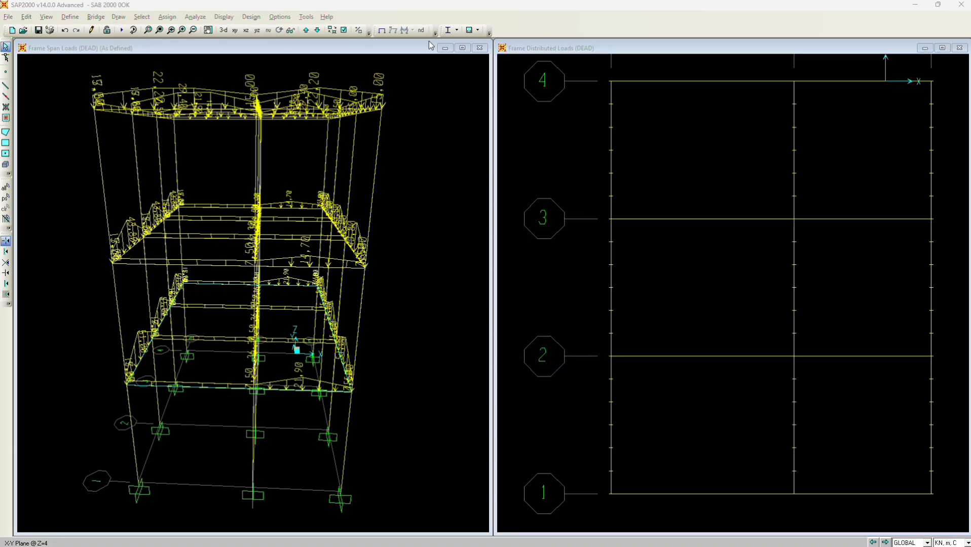
# Examine the DEAD loads assigned to all three storeys of the 3D frame from several angles
pyautogui.click(280, 31)
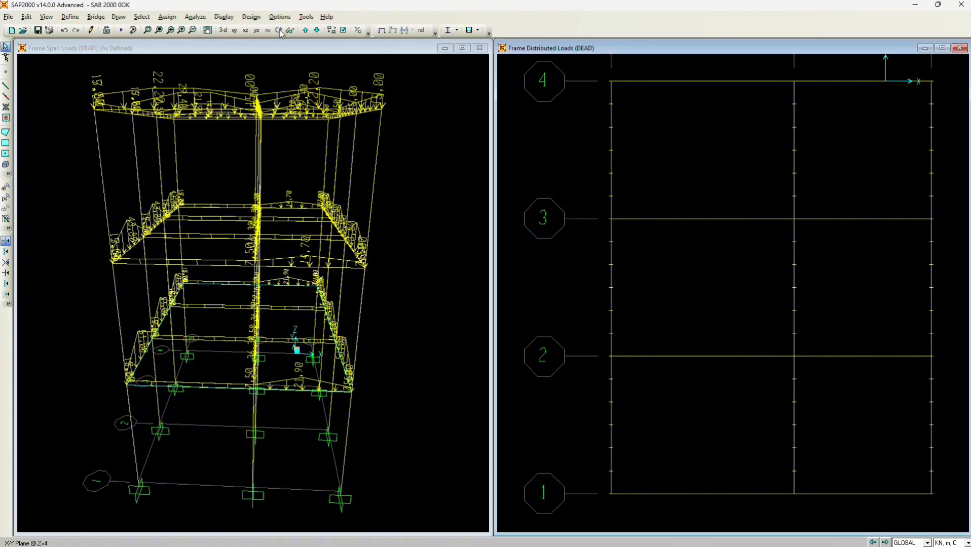
pyautogui.moveTo(442, 253); pyautogui.dragTo(434, 213)
pyautogui.click(280, 31)
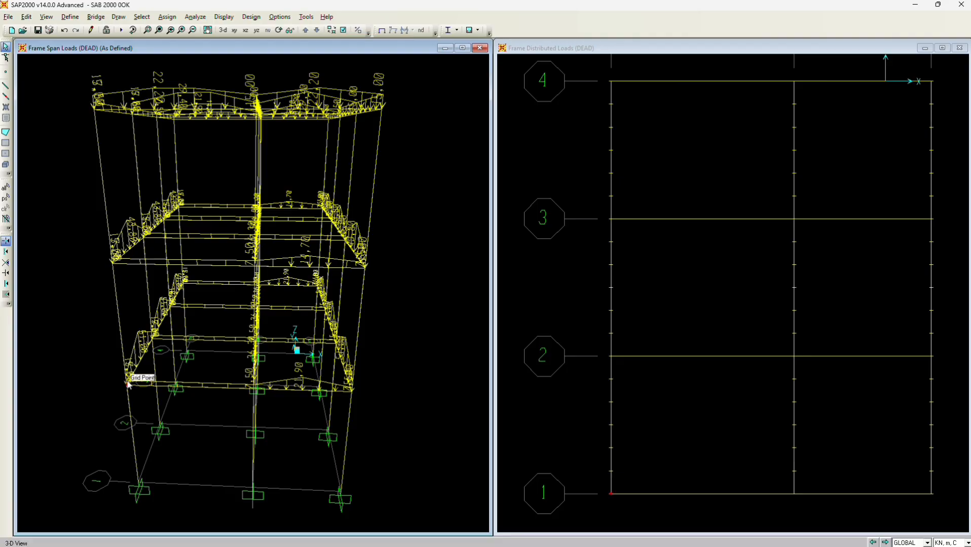
pyautogui.moveTo(412, 176); pyautogui.dragTo(440, 235)
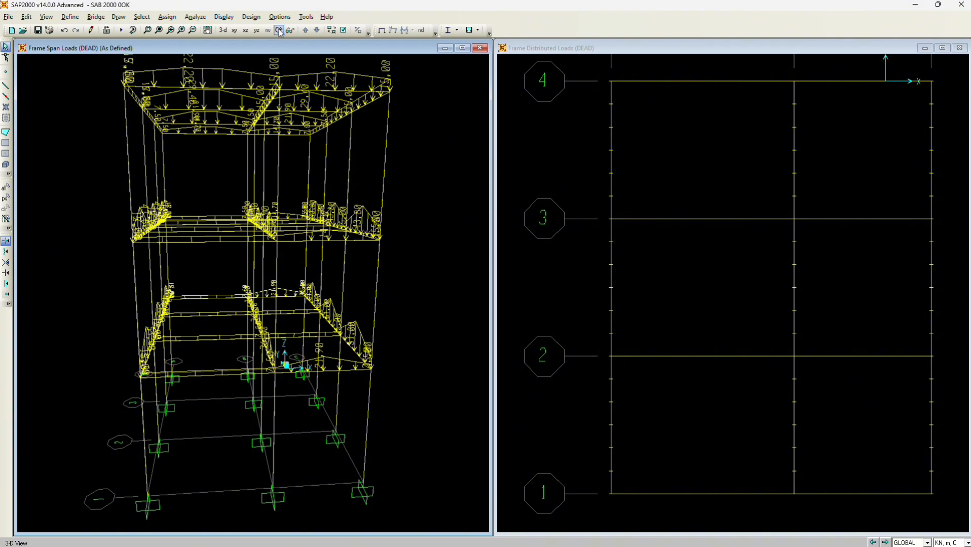
pyautogui.moveTo(423, 276); pyautogui.dragTo(451, 337)
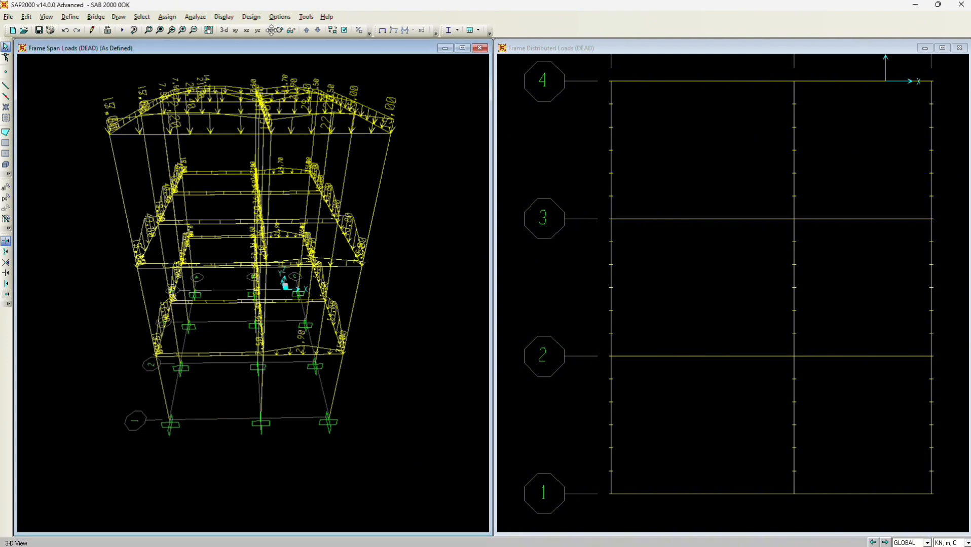
pyautogui.click(279, 30)
pyautogui.moveTo(303, 147); pyautogui.dragTo(387, 156)
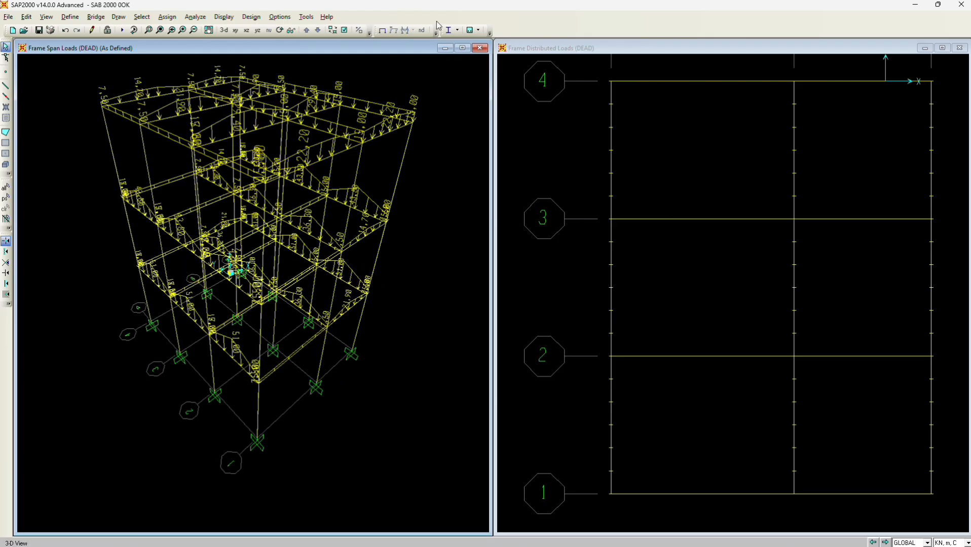
pyautogui.click(512, 144)
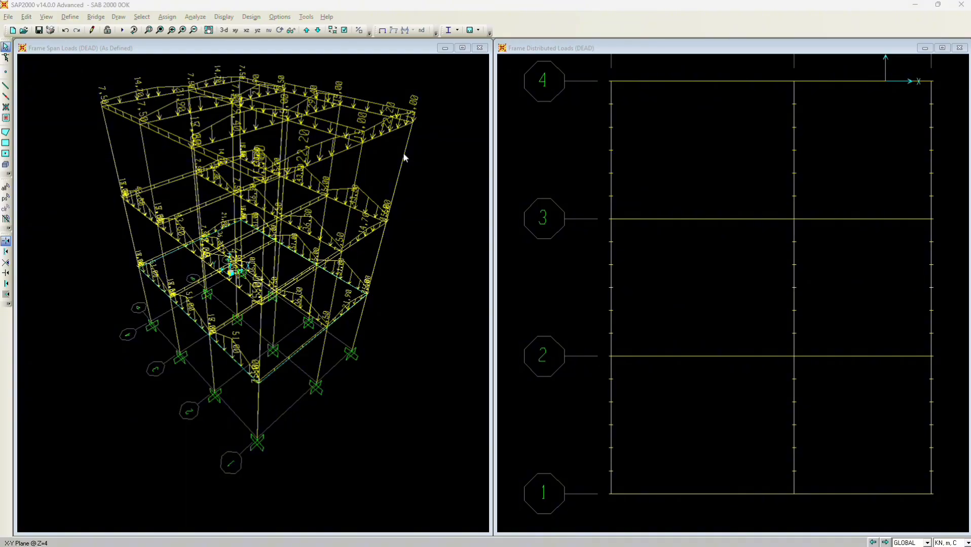
# Check the beam loads in the X-Z elevations, starting with the frame at Y=0 and ending at Y=-3
pyautogui.click(247, 30)
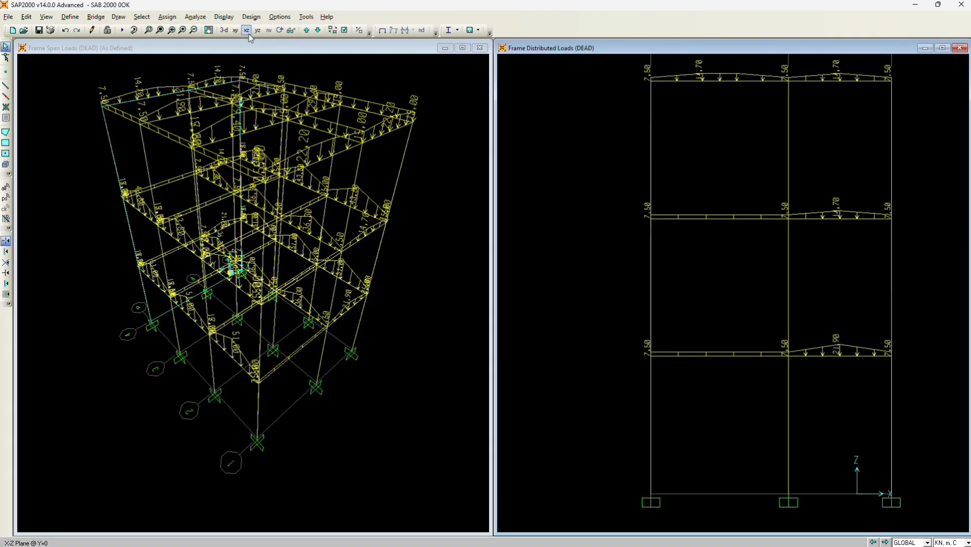
pyautogui.click(307, 31)
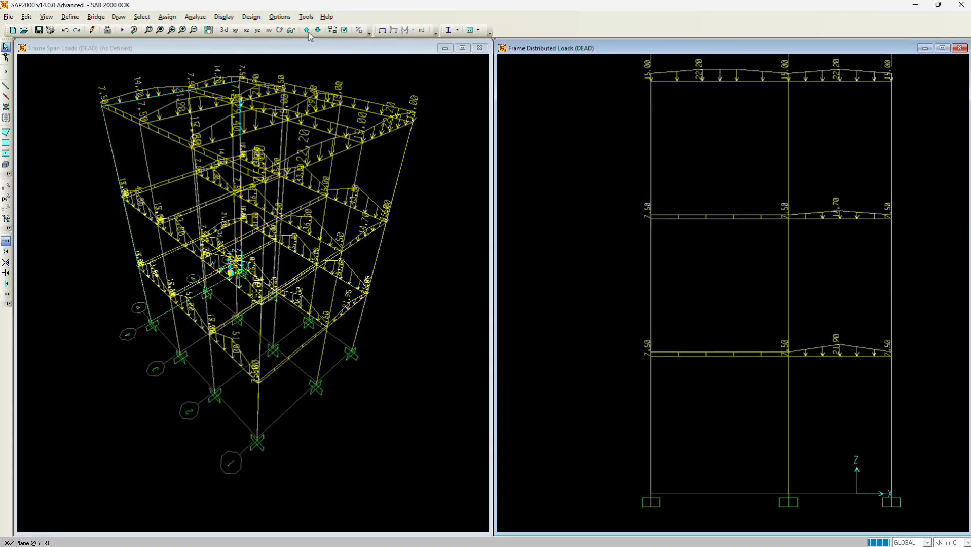
pyautogui.click(307, 31)
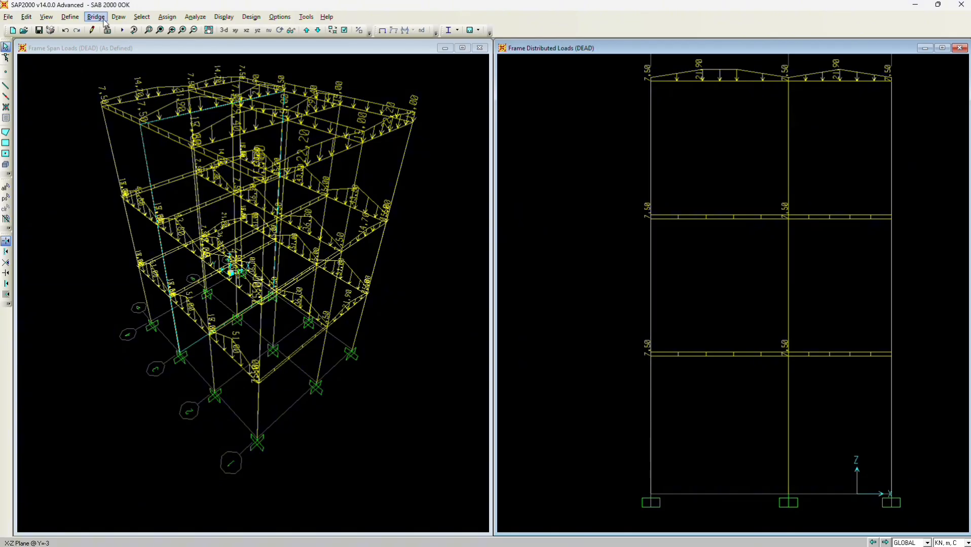
# Run the analysis for the DEAD linear static case and the MODAL case
pyautogui.click(122, 30)
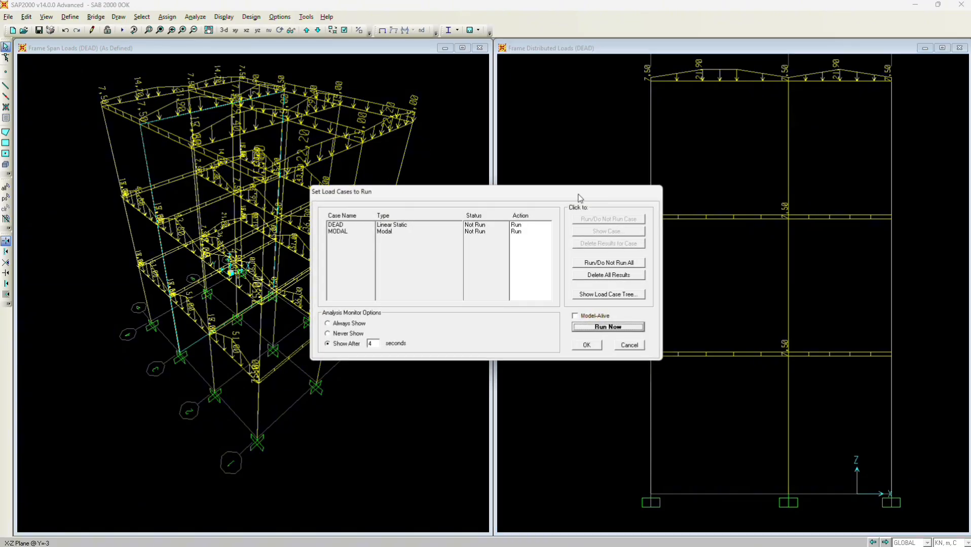
pyautogui.click(432, 225)
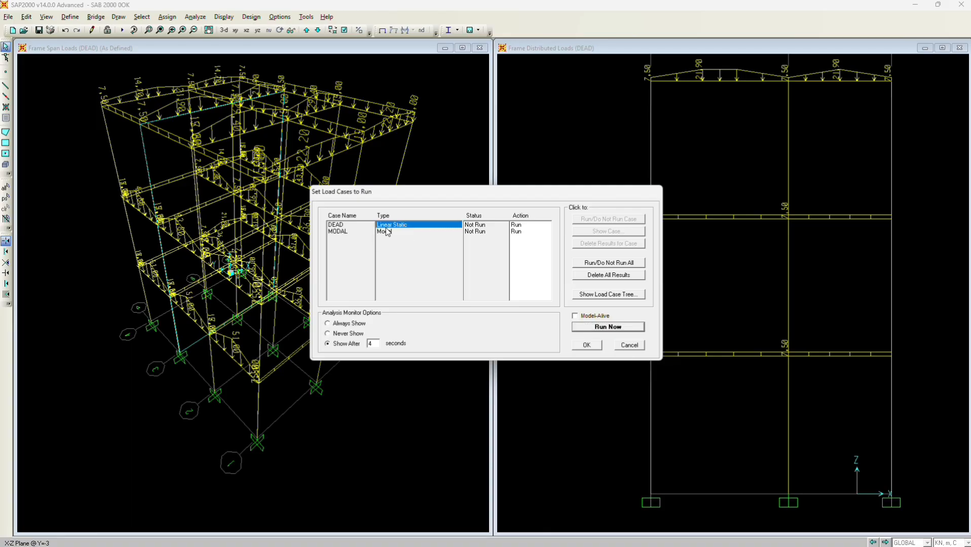
pyautogui.click(397, 231)
pyautogui.click(608, 326)
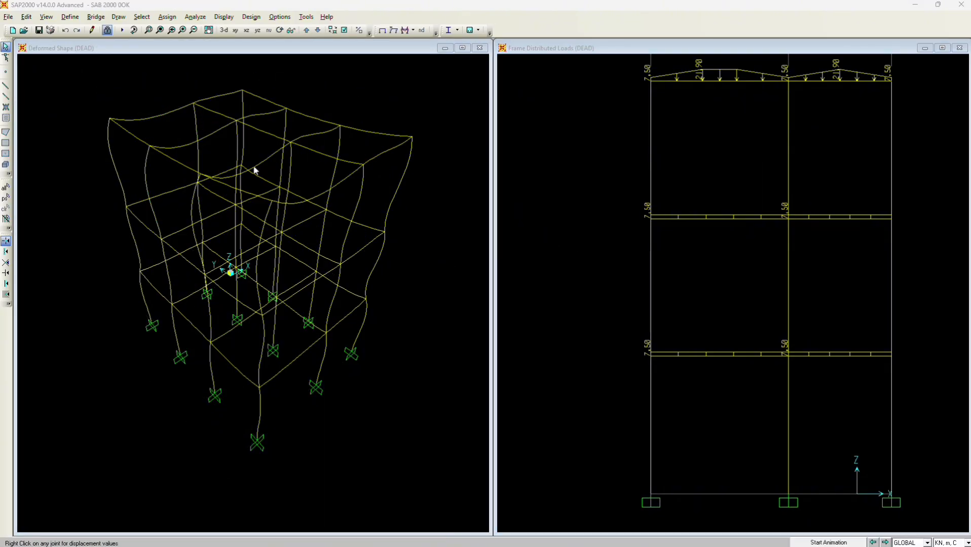
# Examine the DEAD deformed shape of the 3D frame from other angles and display the deformed shape for the 1,4D combination
pyautogui.click(279, 31)
pyautogui.moveTo(297, 269); pyautogui.dragTo(299, 264)
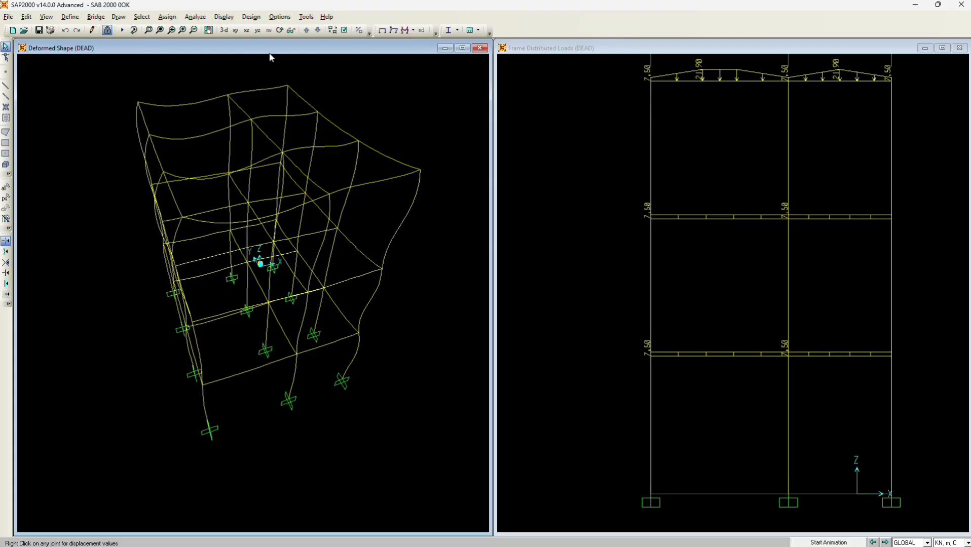
pyautogui.click(280, 30)
pyautogui.moveTo(414, 233); pyautogui.dragTo(403, 262)
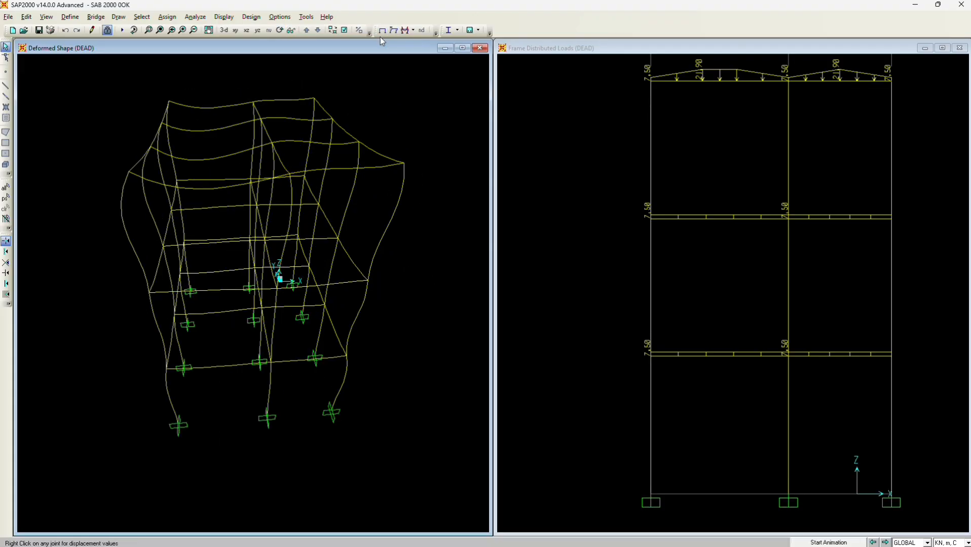
pyautogui.click(392, 31)
pyautogui.click(515, 157)
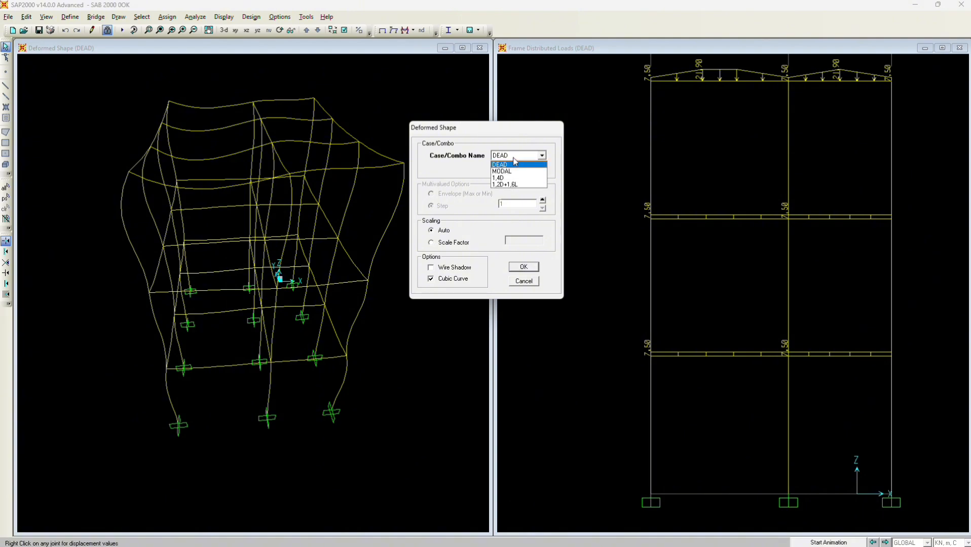
pyautogui.click(512, 181)
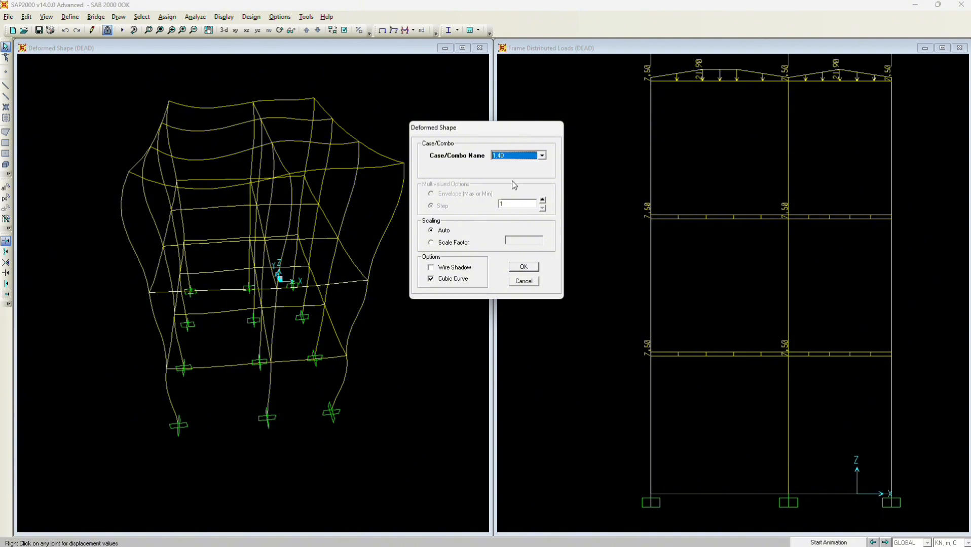
pyautogui.click(524, 267)
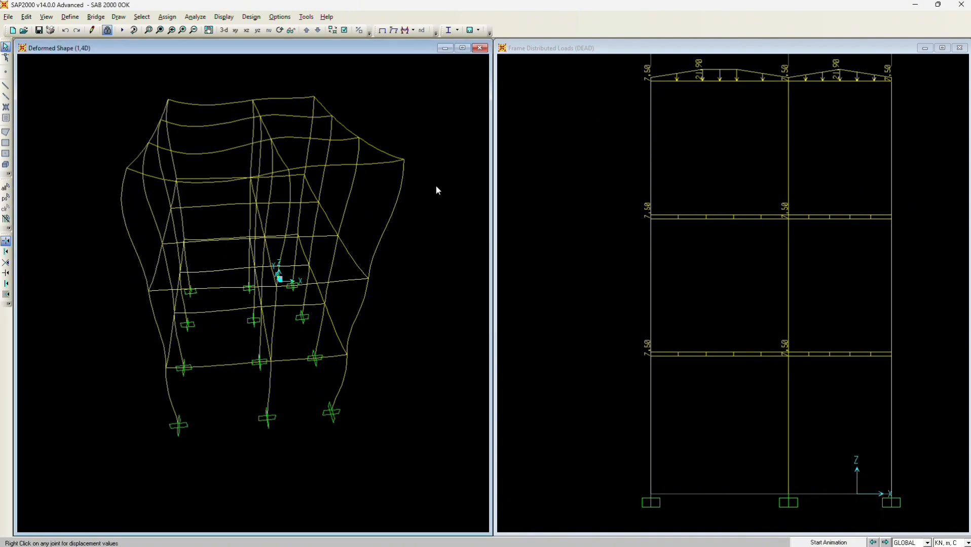
# Display the deformed shape of the 3D frame for the 1,2D+1,6L combination
pyautogui.press('F6')
pyautogui.click(515, 156)
pyautogui.click(520, 183)
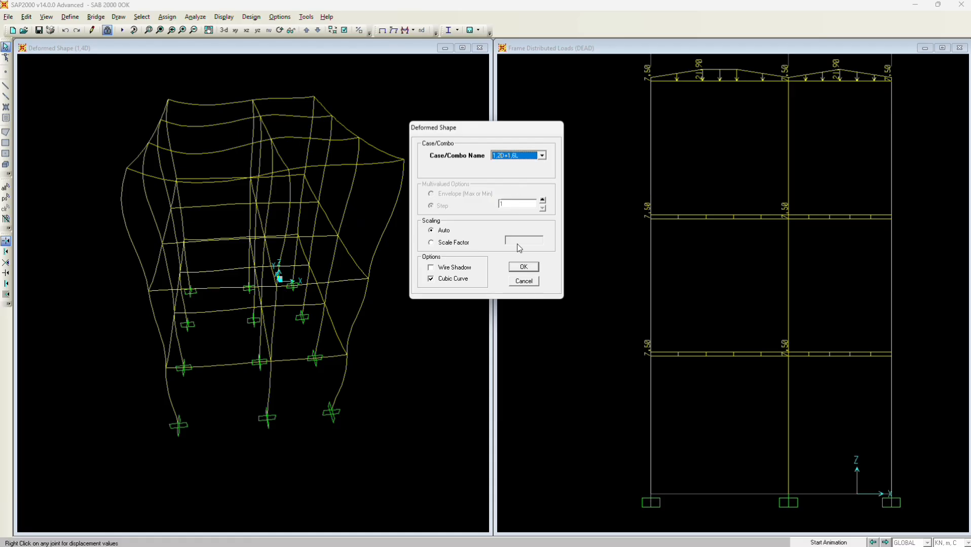
pyautogui.click(523, 267)
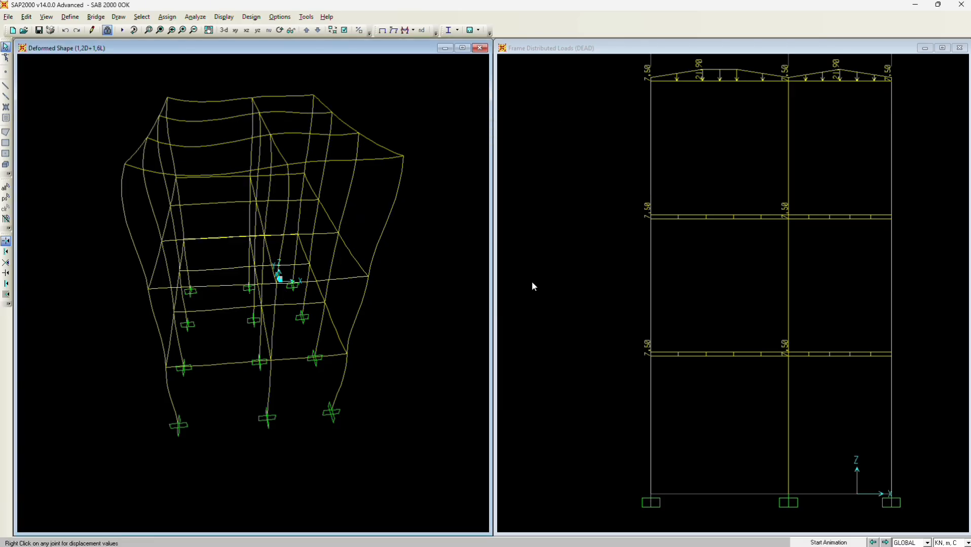